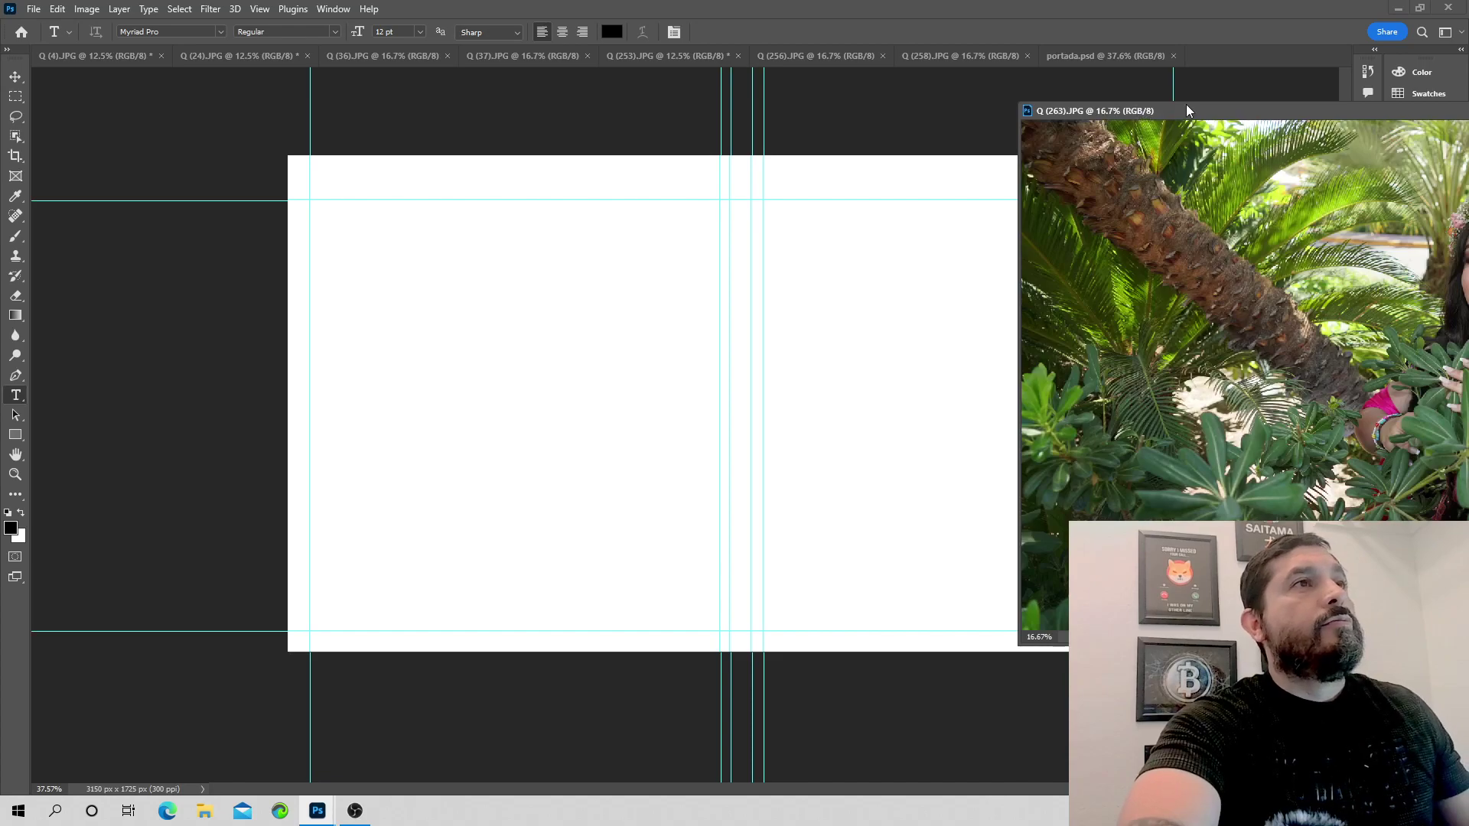
Copy the photo Q (263).JPG into the blank portada.psd cover as a new layer, and close the photo's window.
left_click_drag(1199, 113, 1095, 106)
left_click_drag(1109, 287, 508, 391)
left_click_drag(1192, 104, 647, 188)
left_click(1122, 187)
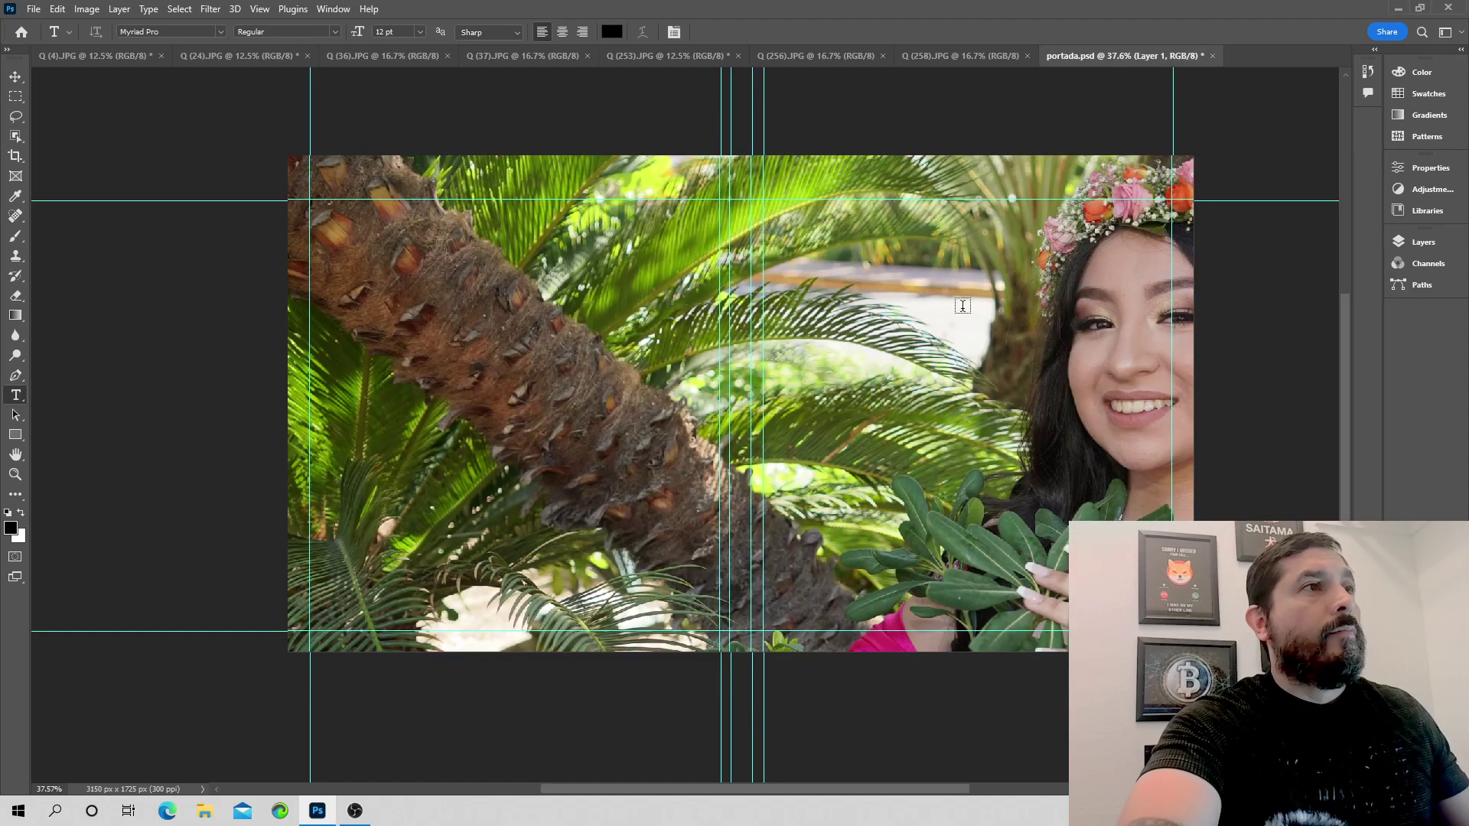
Scale the garden photo to about 65% and position it to fill the cover, with the woman on the right half.
key("ctrl+t")
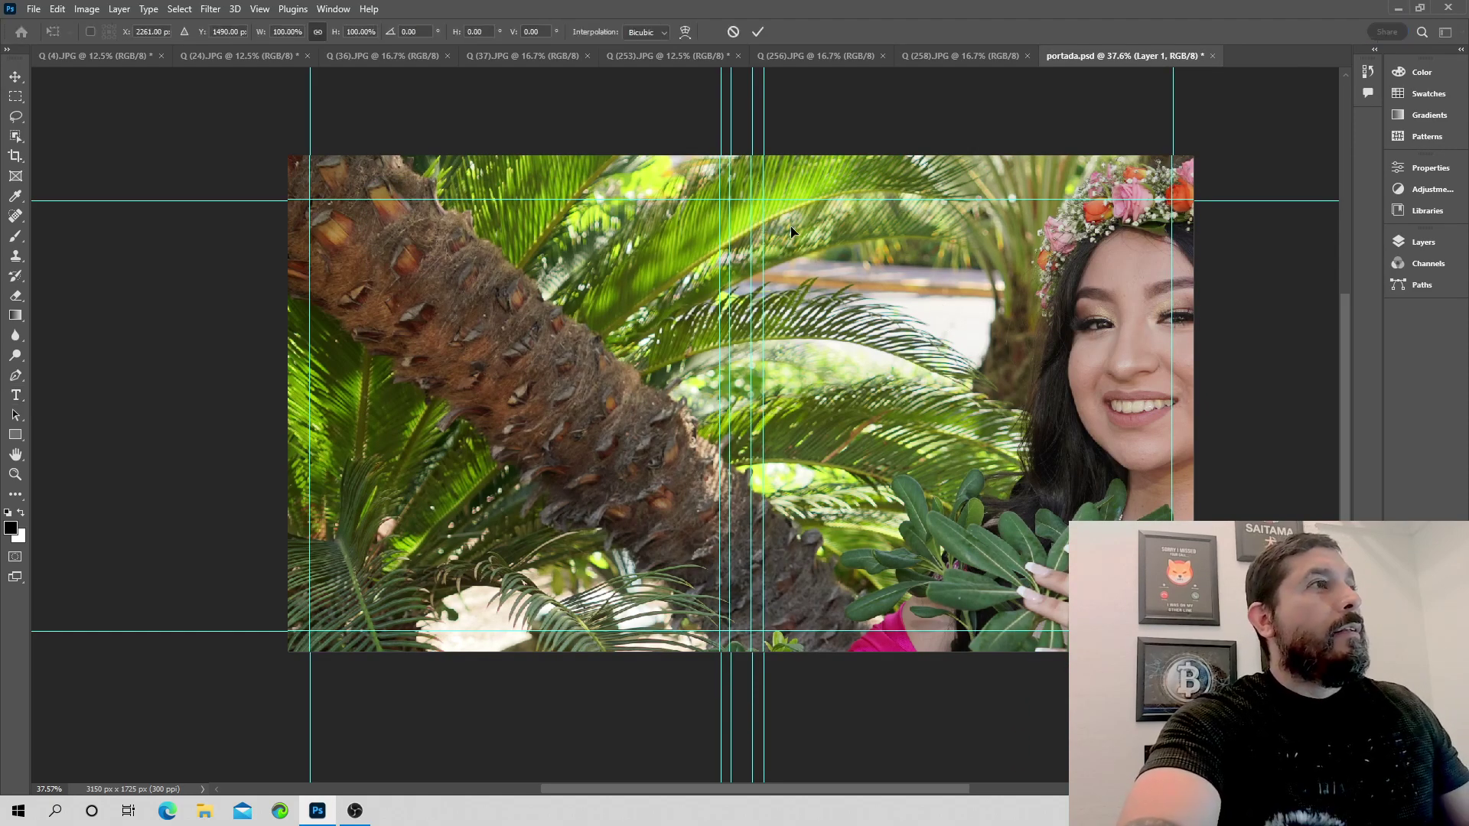
scroll(851, 316, "down", 4)
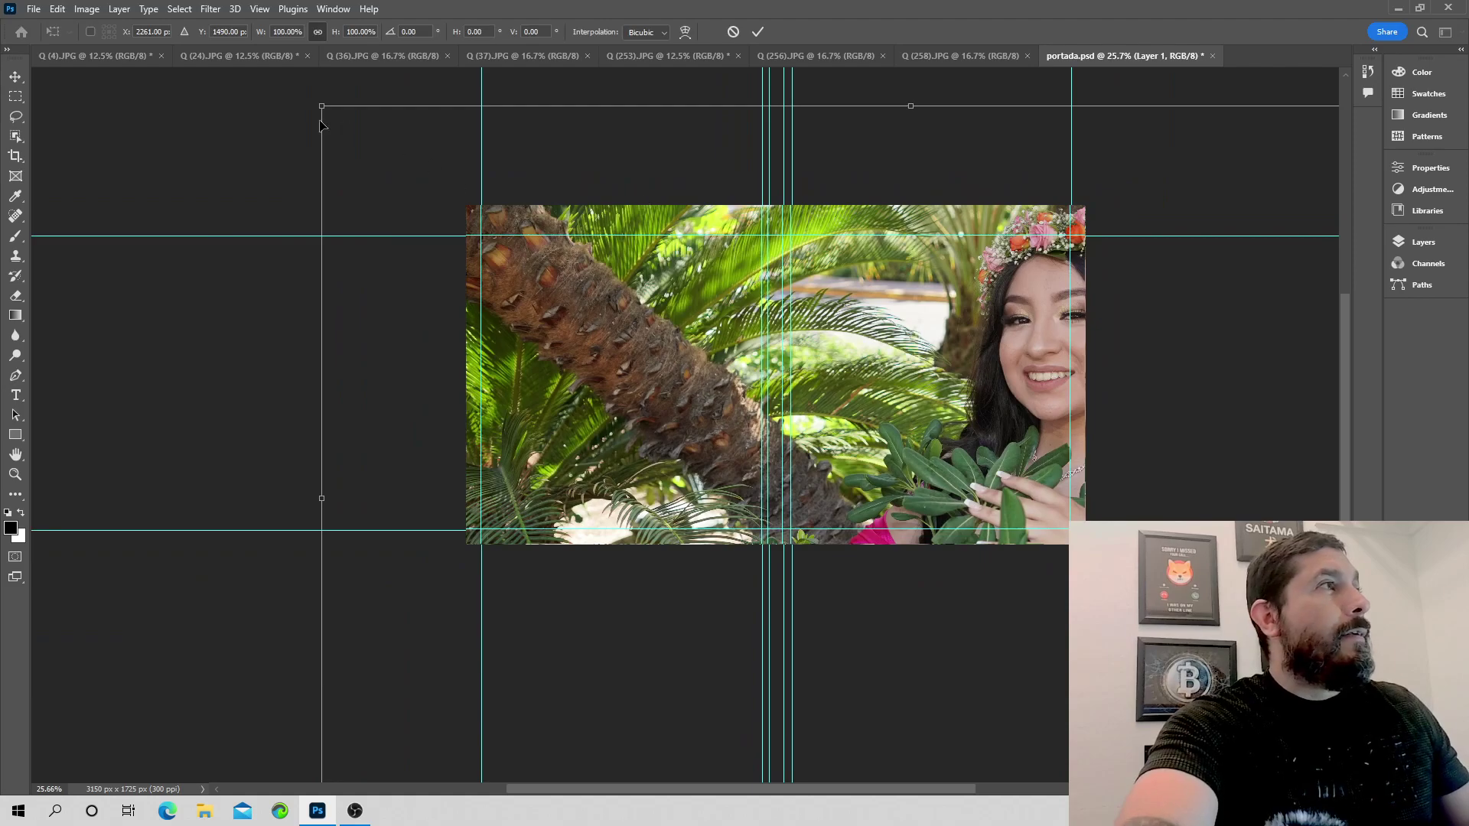
left_click_drag(323, 104, 761, 398)
left_click_drag(880, 427, 611, 230)
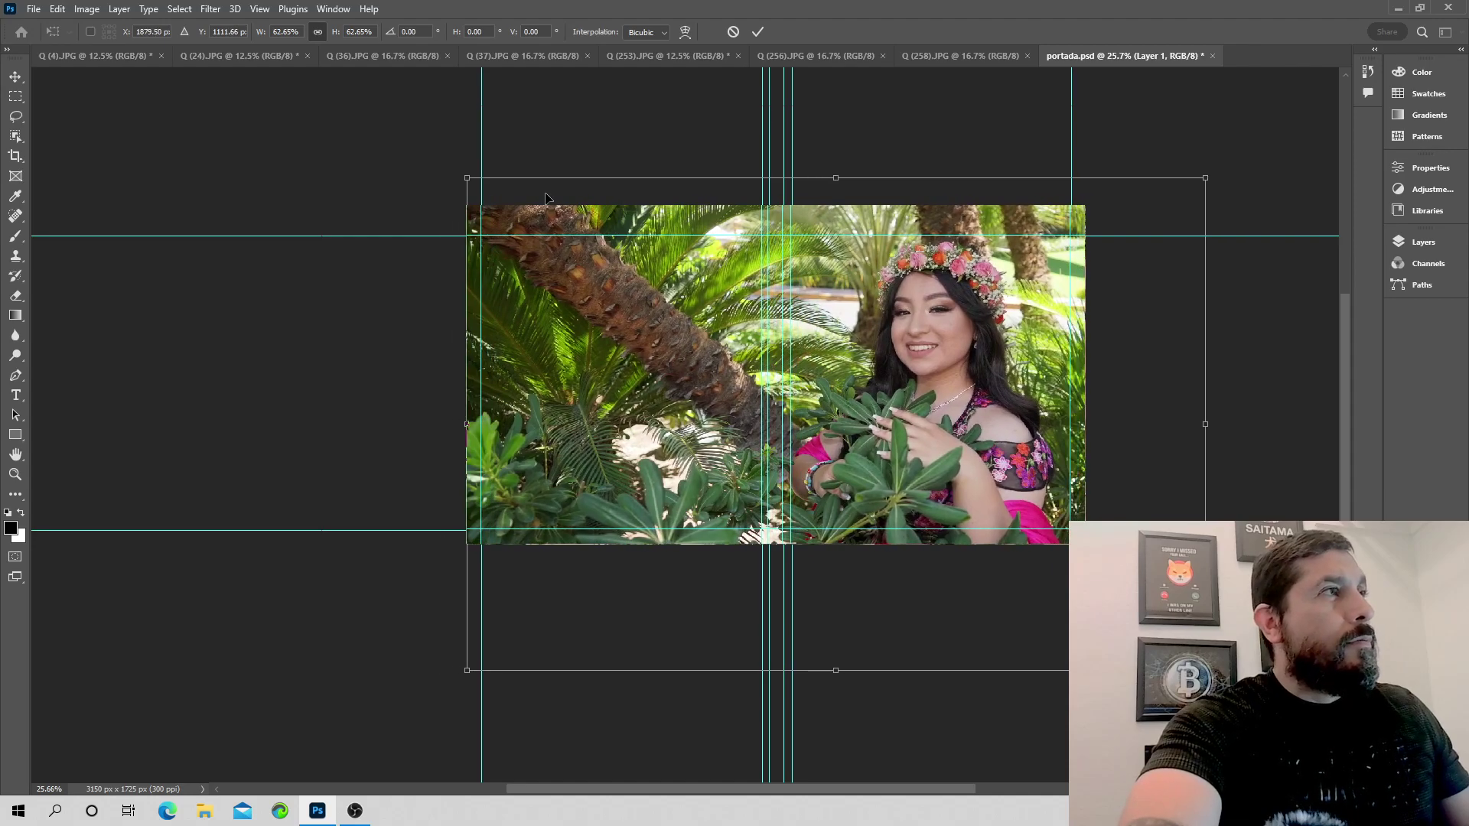
left_click_drag(476, 175, 441, 155)
left_click_drag(756, 350, 782, 358)
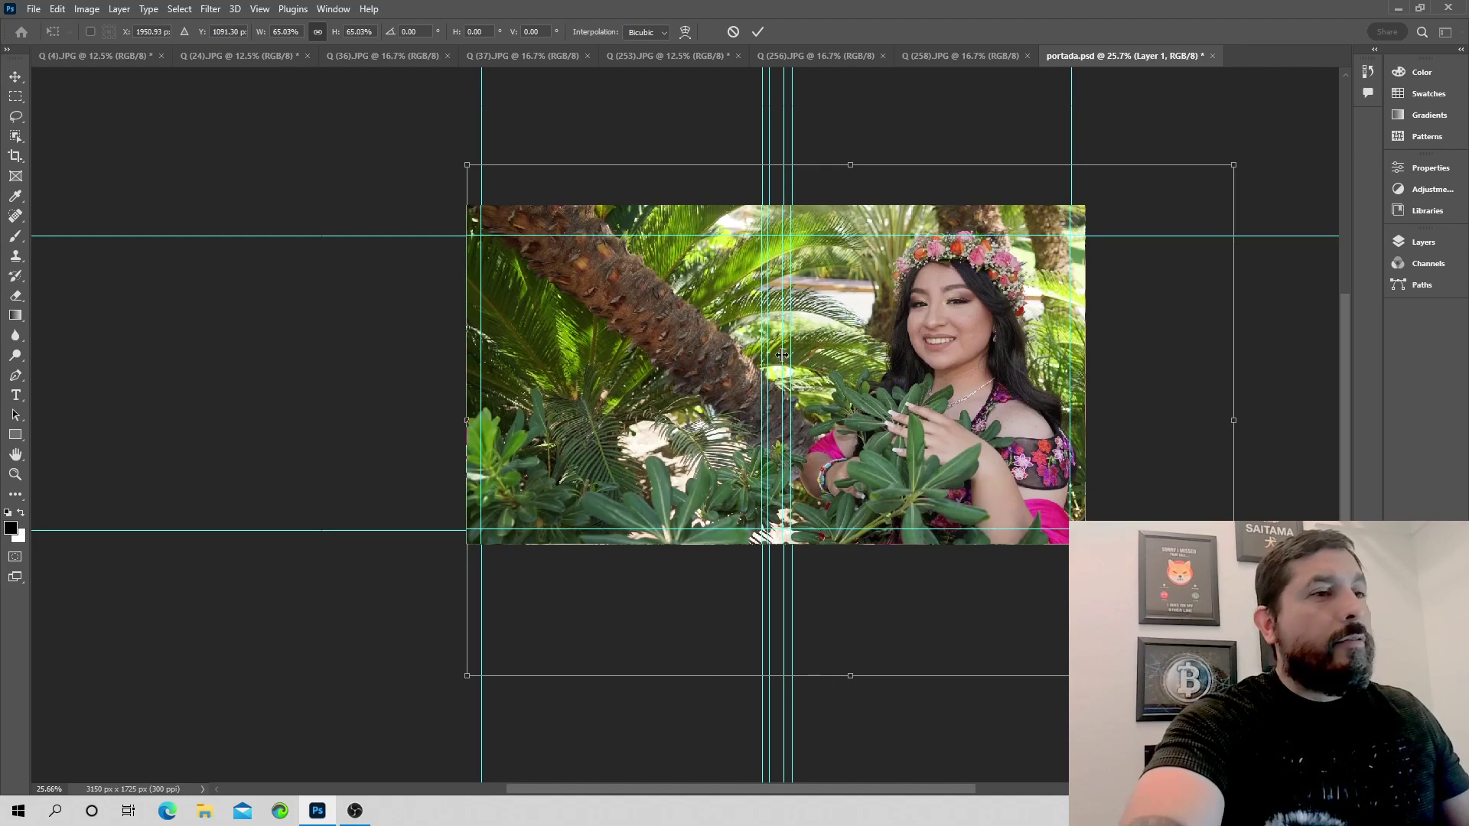
key("t")
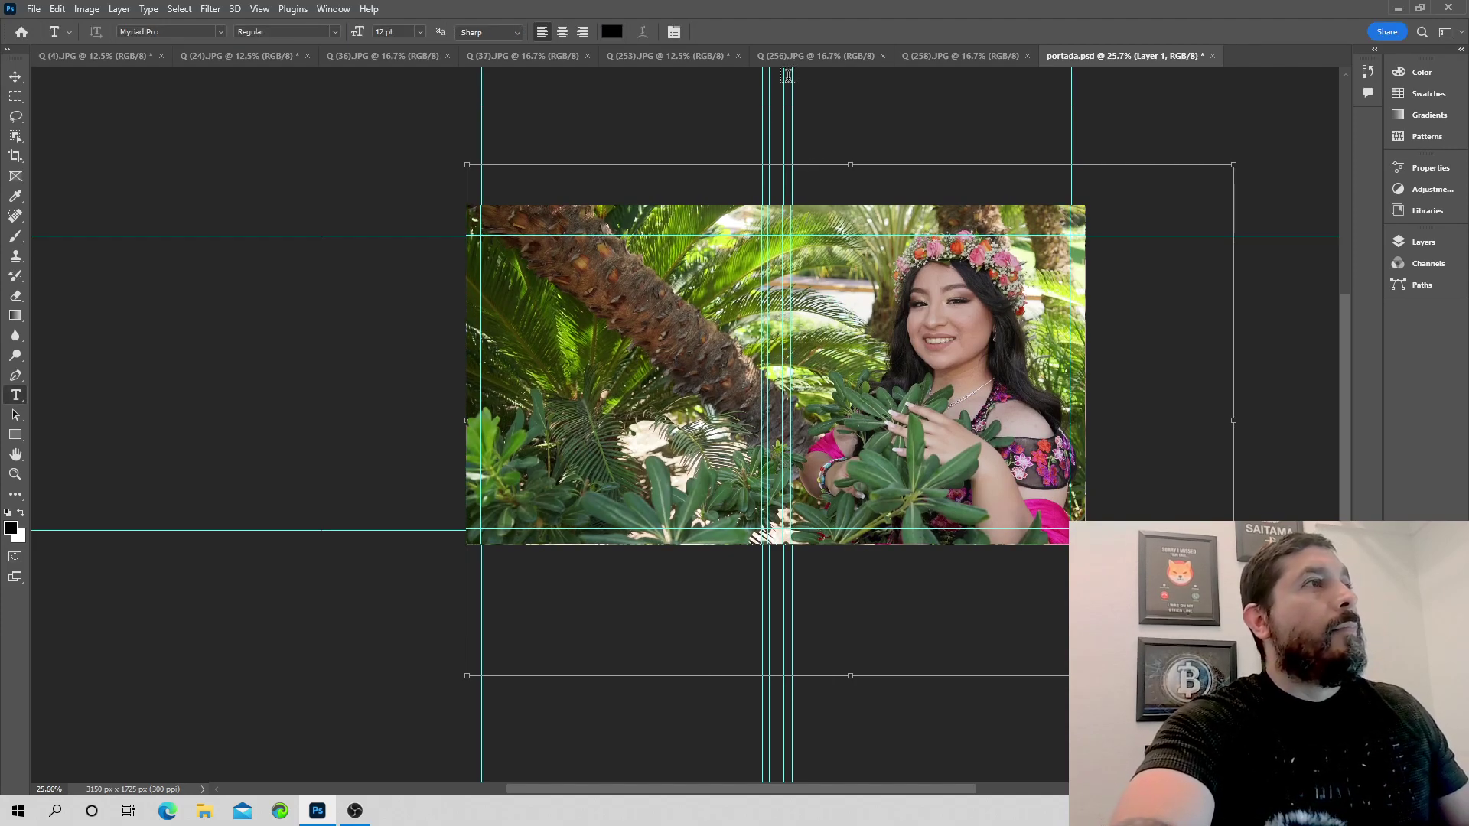
Look through the other open photos, from Q (258).JPG back to Q (4).JPG, to choose the next cover picture.
left_click(922, 61)
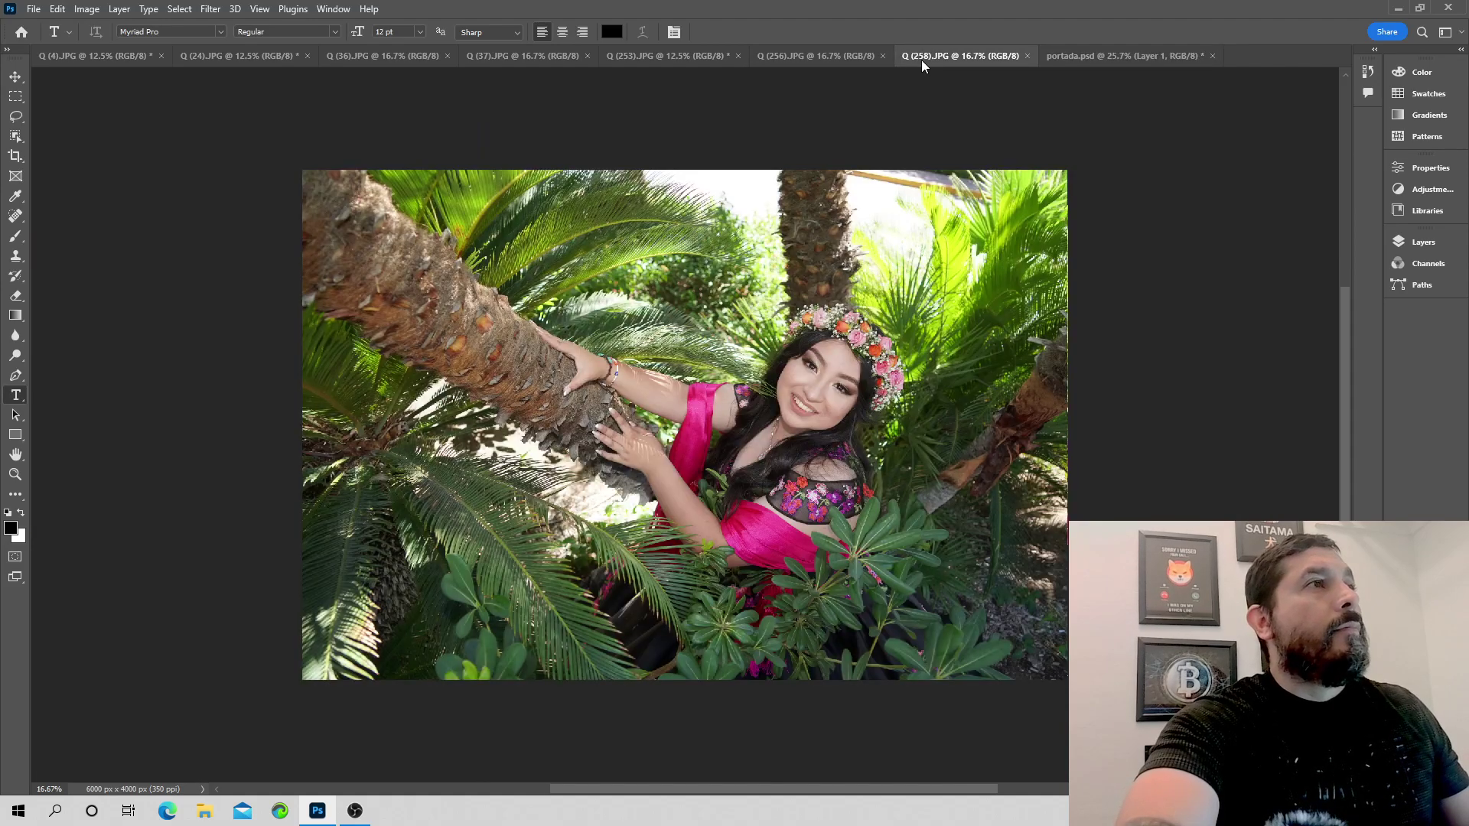
left_click(826, 61)
left_click(687, 62)
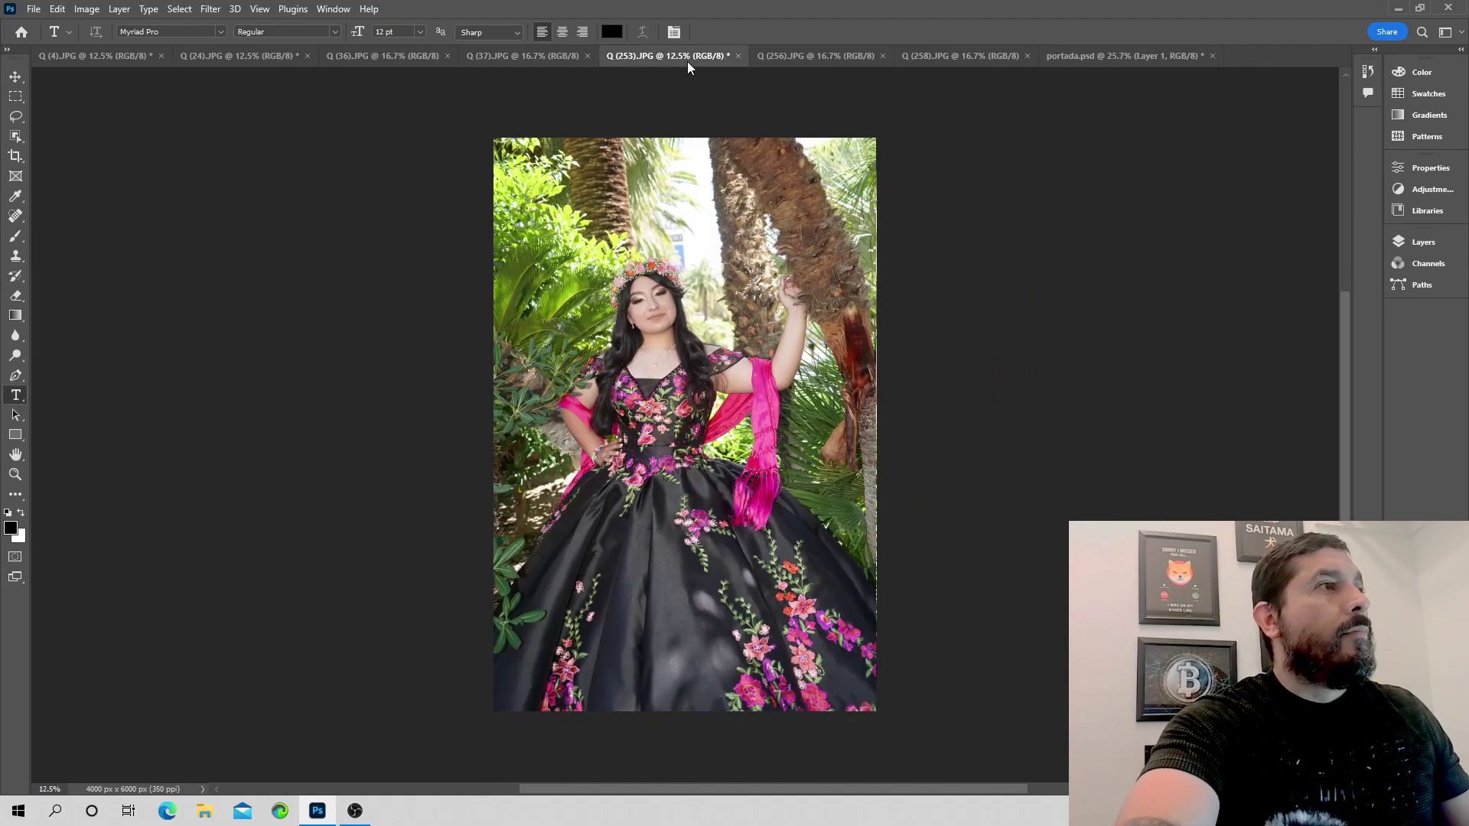
left_click(531, 62)
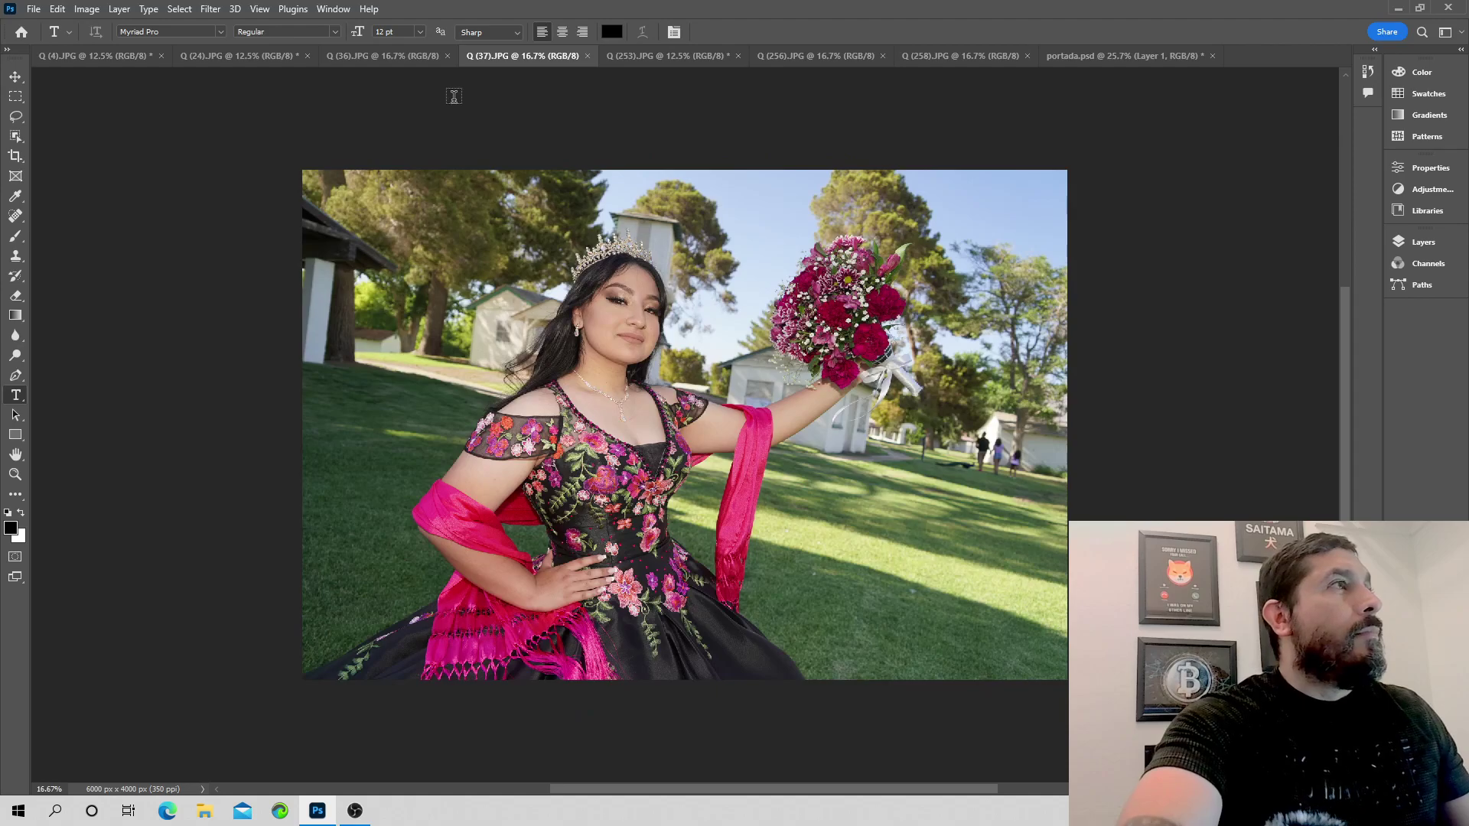
left_click(393, 58)
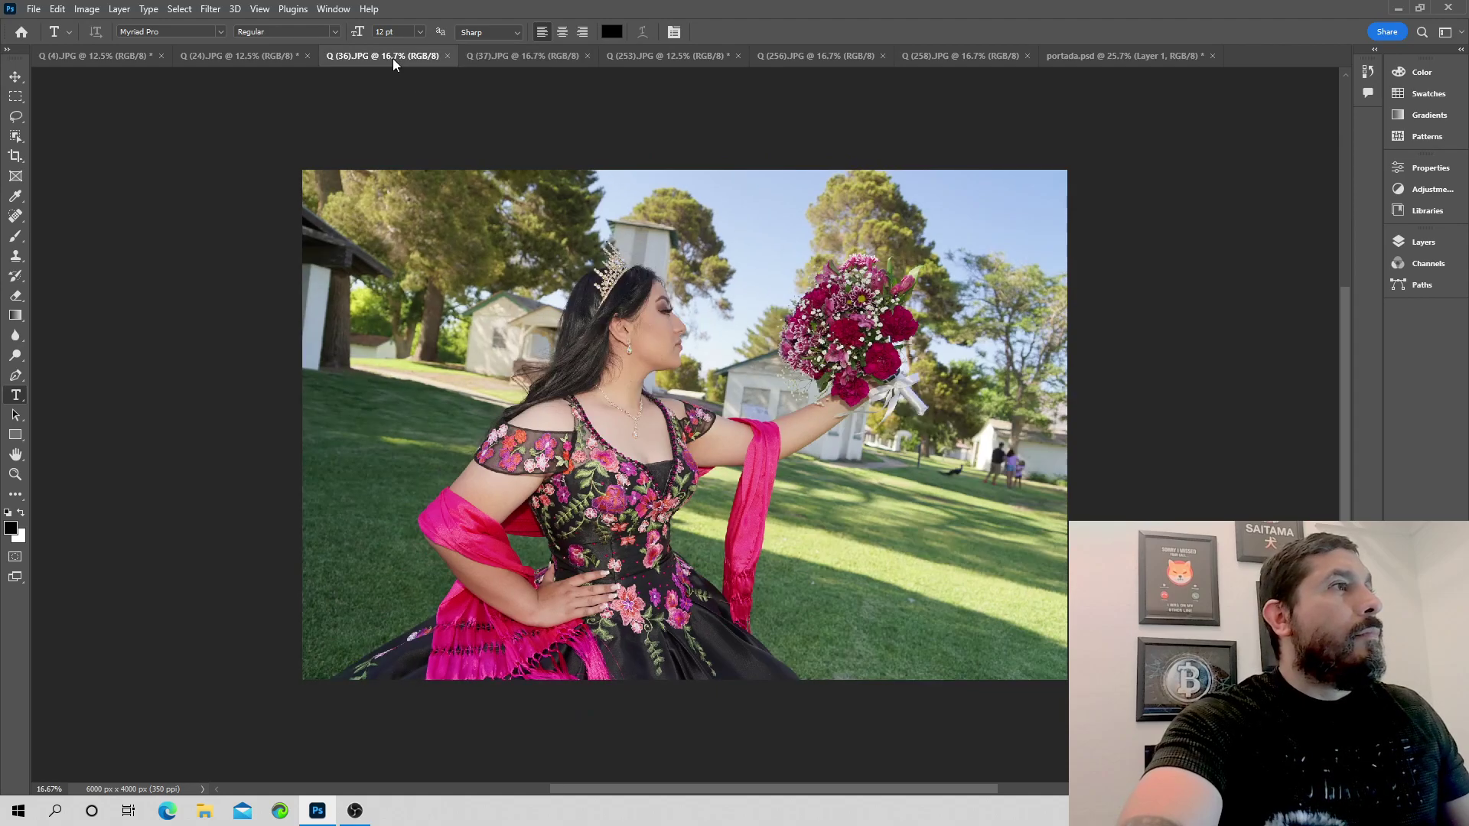
left_click(254, 57)
left_click(122, 59)
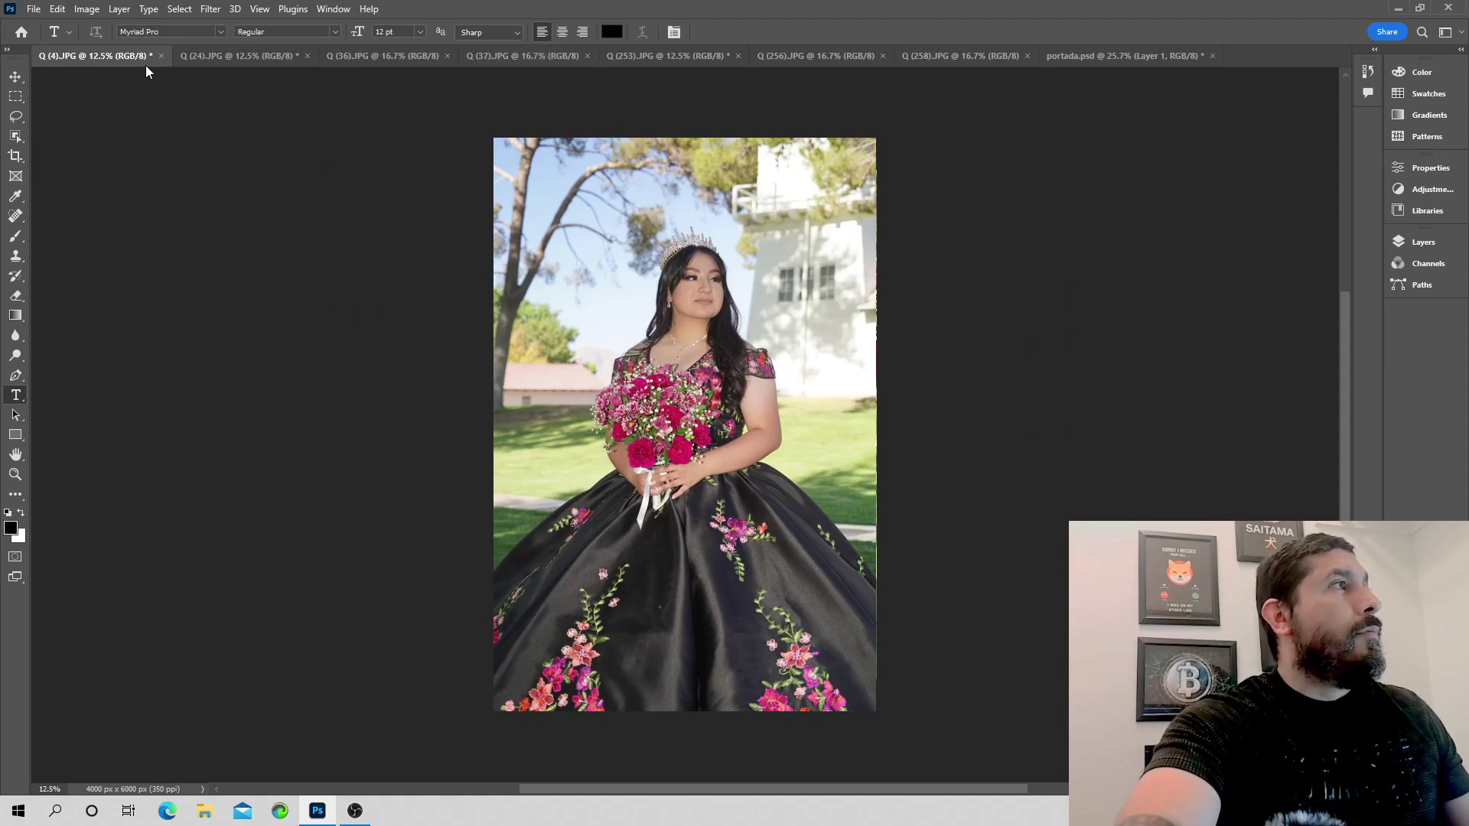
Copy the bouquet portrait Q (4).JPG into portada.psd as a new layer, and close its separate window.
left_click_drag(134, 58, 191, 143)
left_click_drag(349, 141, 1144, 153)
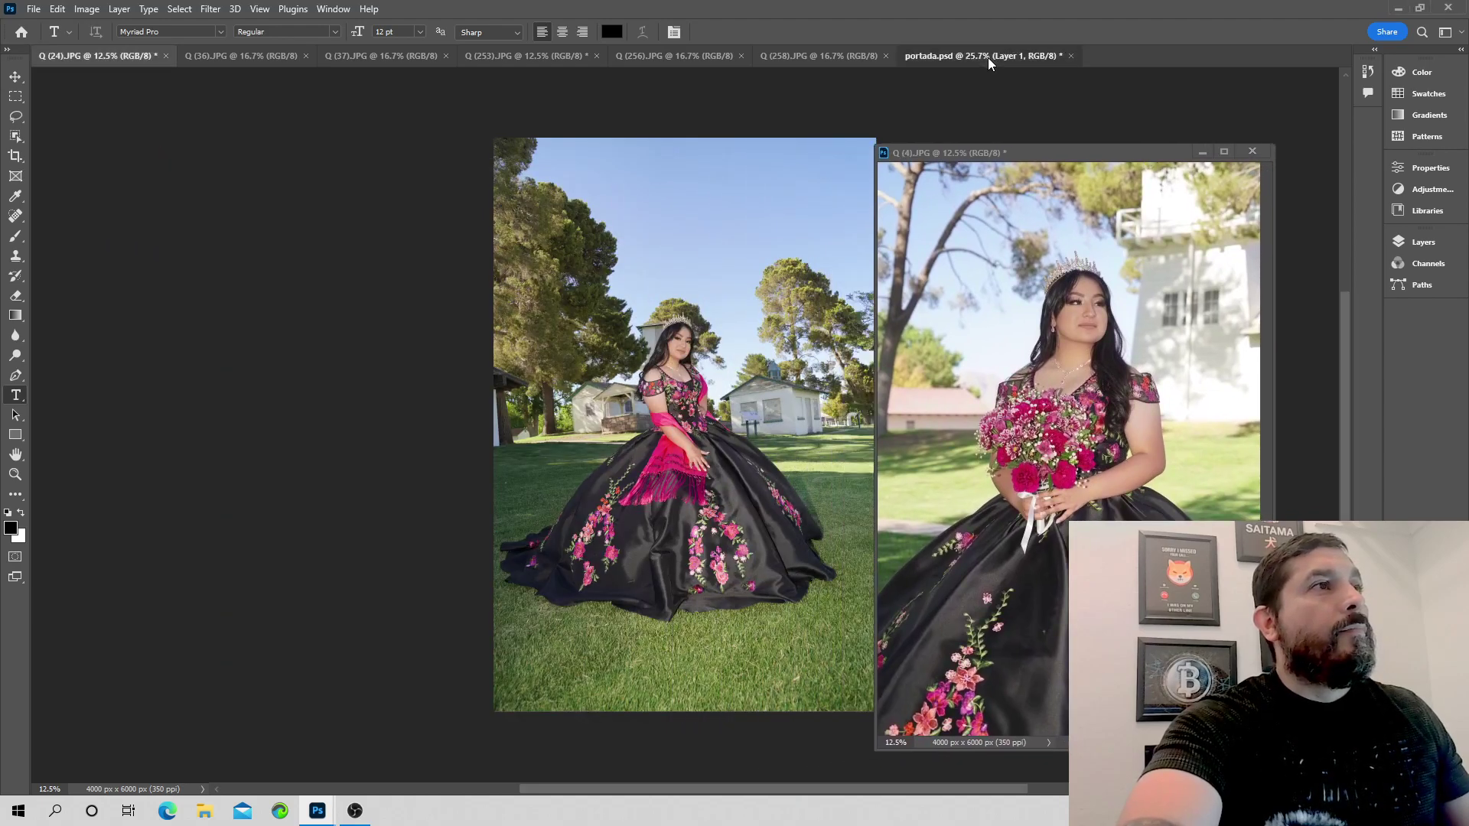
left_click(989, 56)
left_click_drag(1054, 153, 1218, 141)
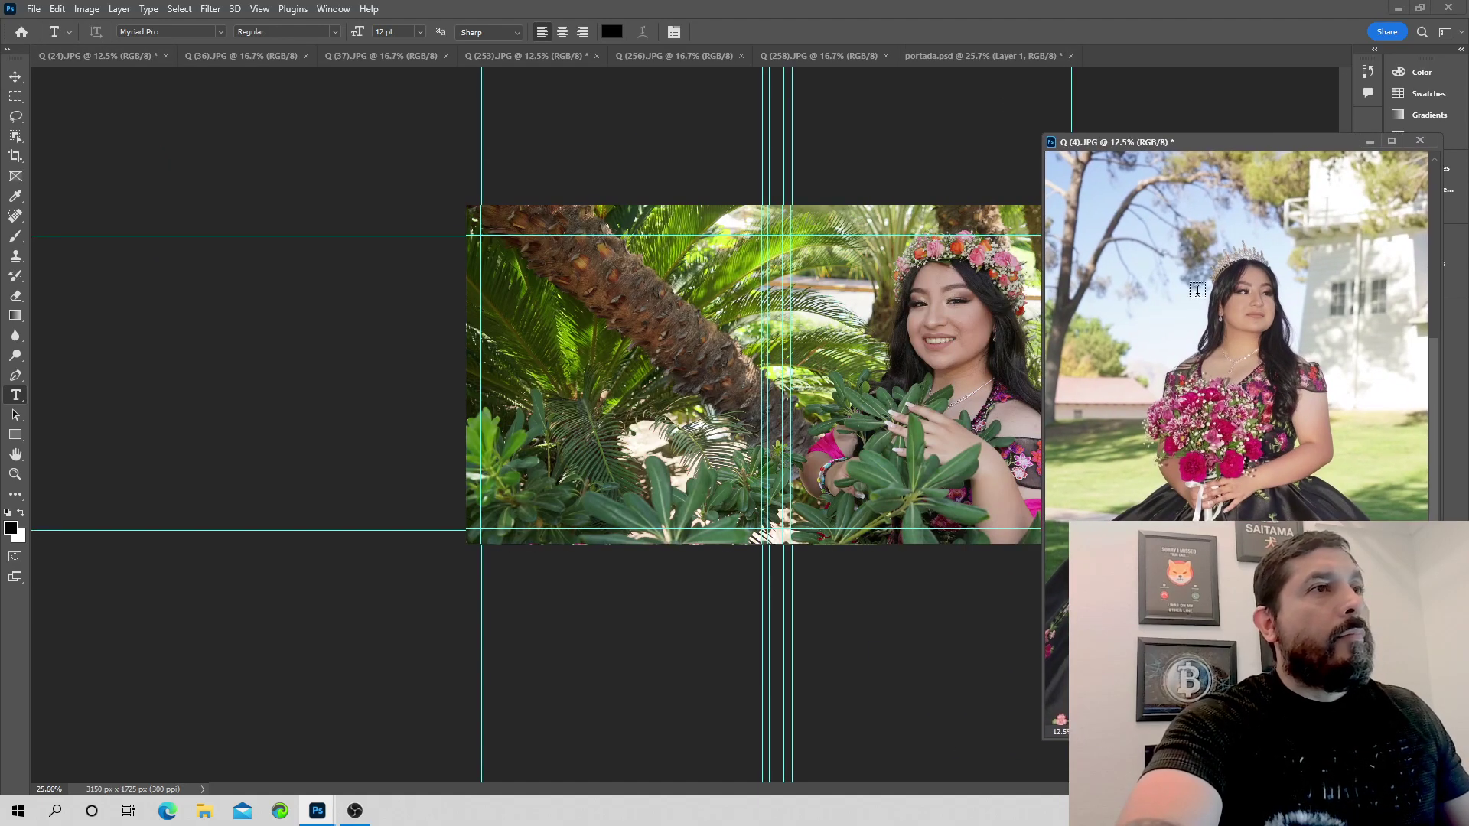
left_click_drag(718, 458, 658, 467)
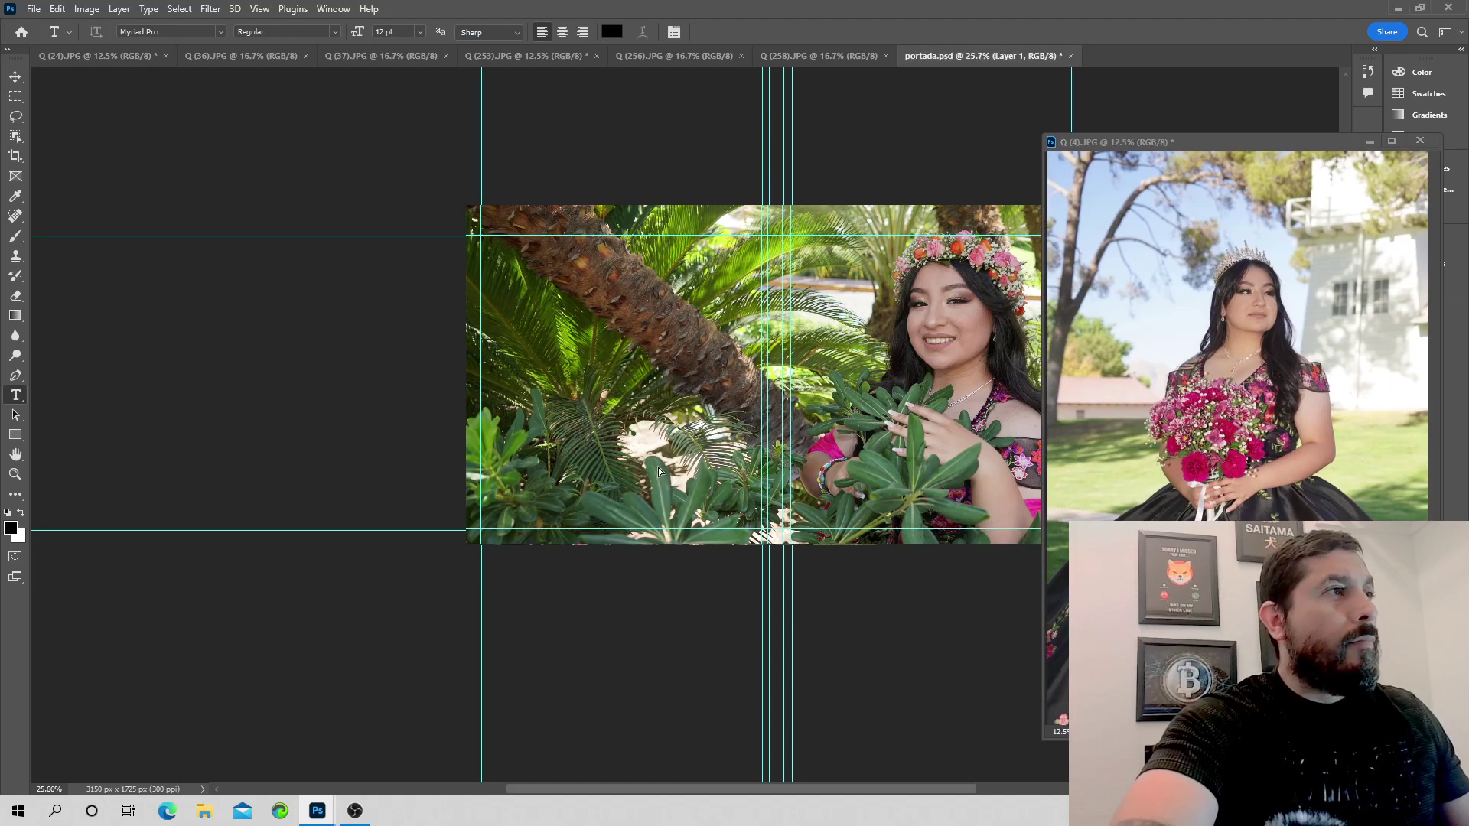
left_click_drag(1209, 139, 1007, 174)
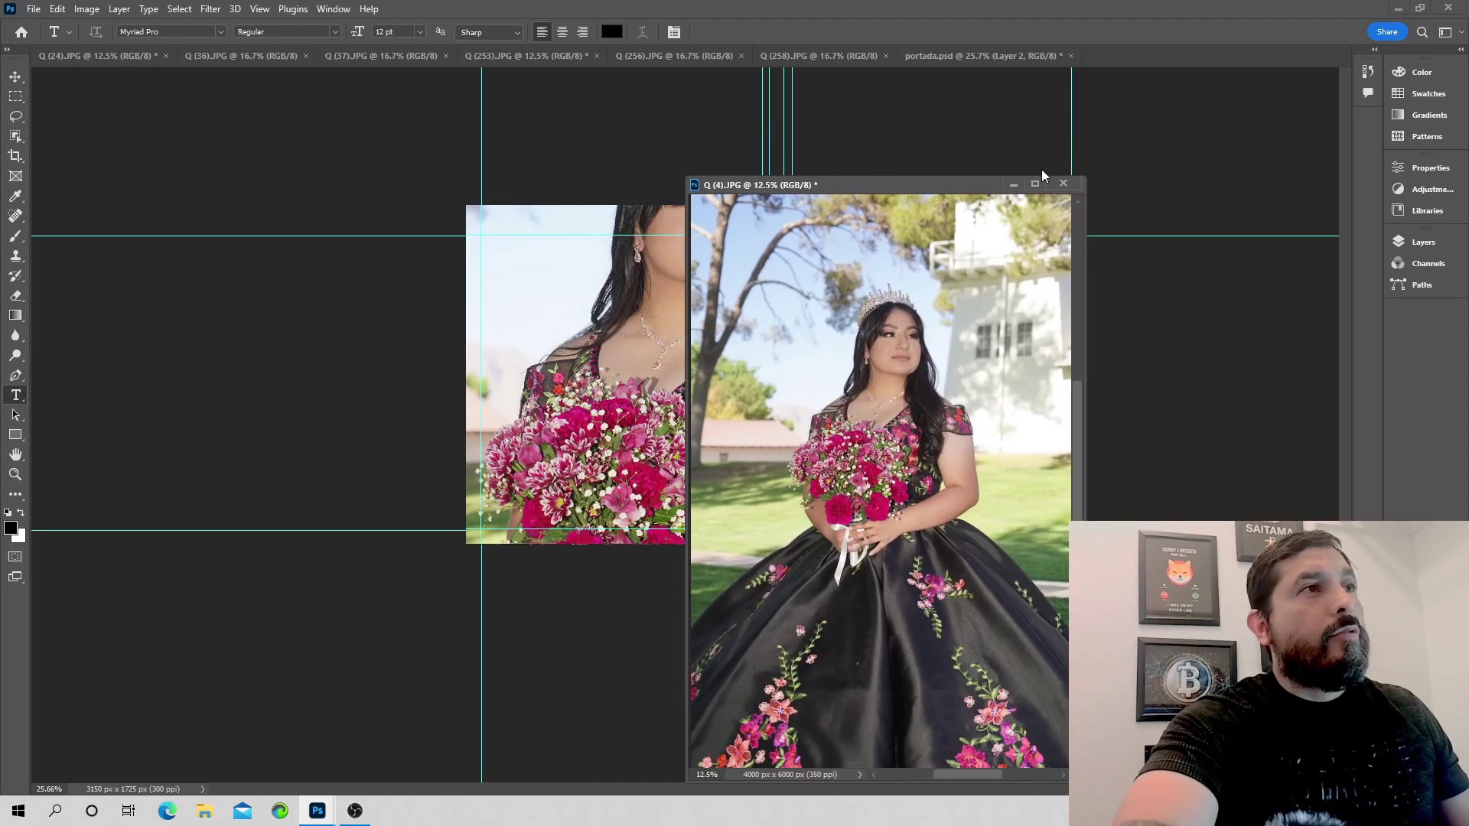
left_click(1067, 187)
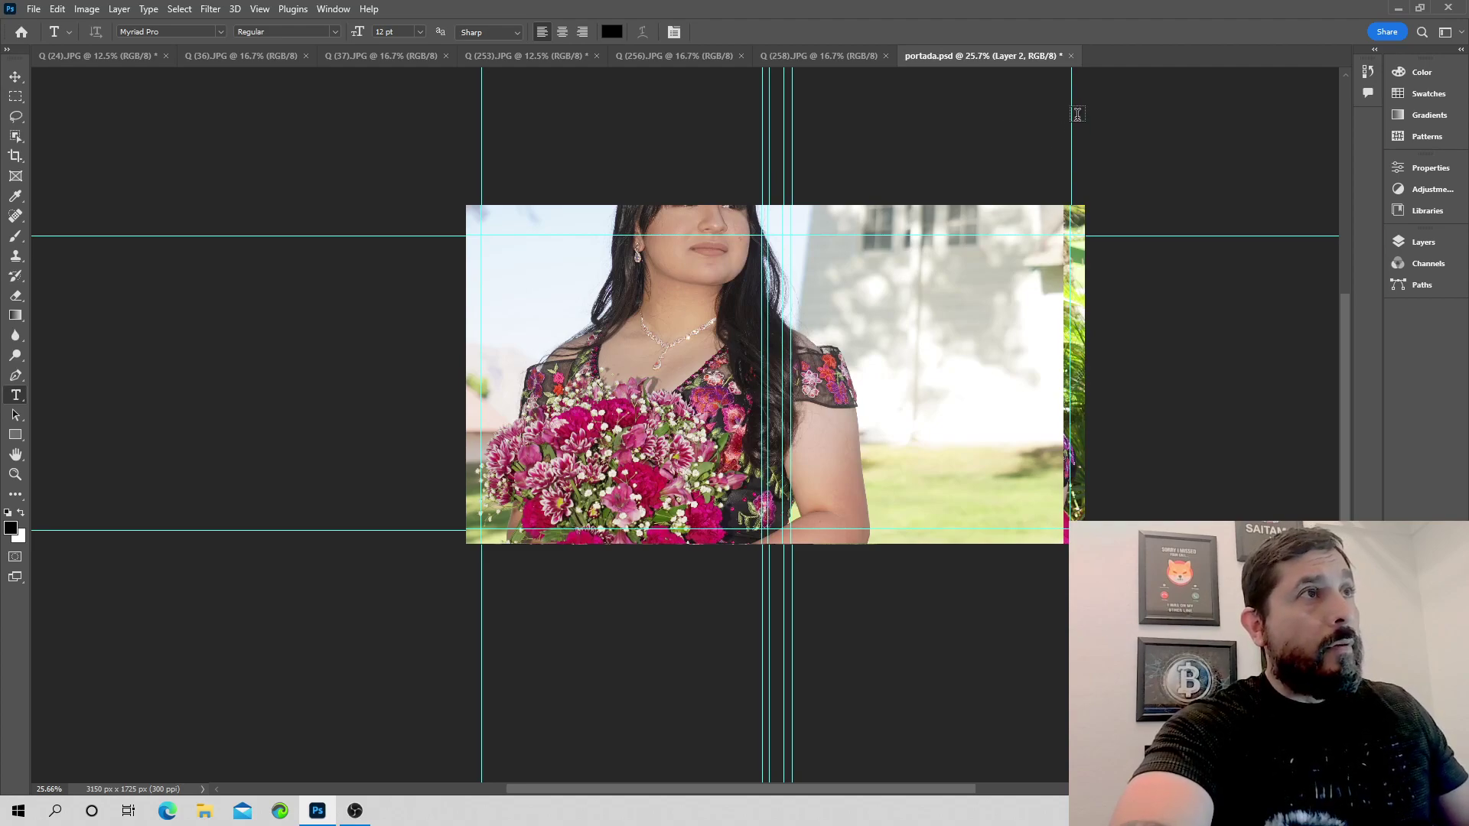
scroll(981, 236, "down", 1)
scroll(982, 236, "down", 2)
scroll(982, 235, "up", 3)
scroll(982, 236, "up", 2)
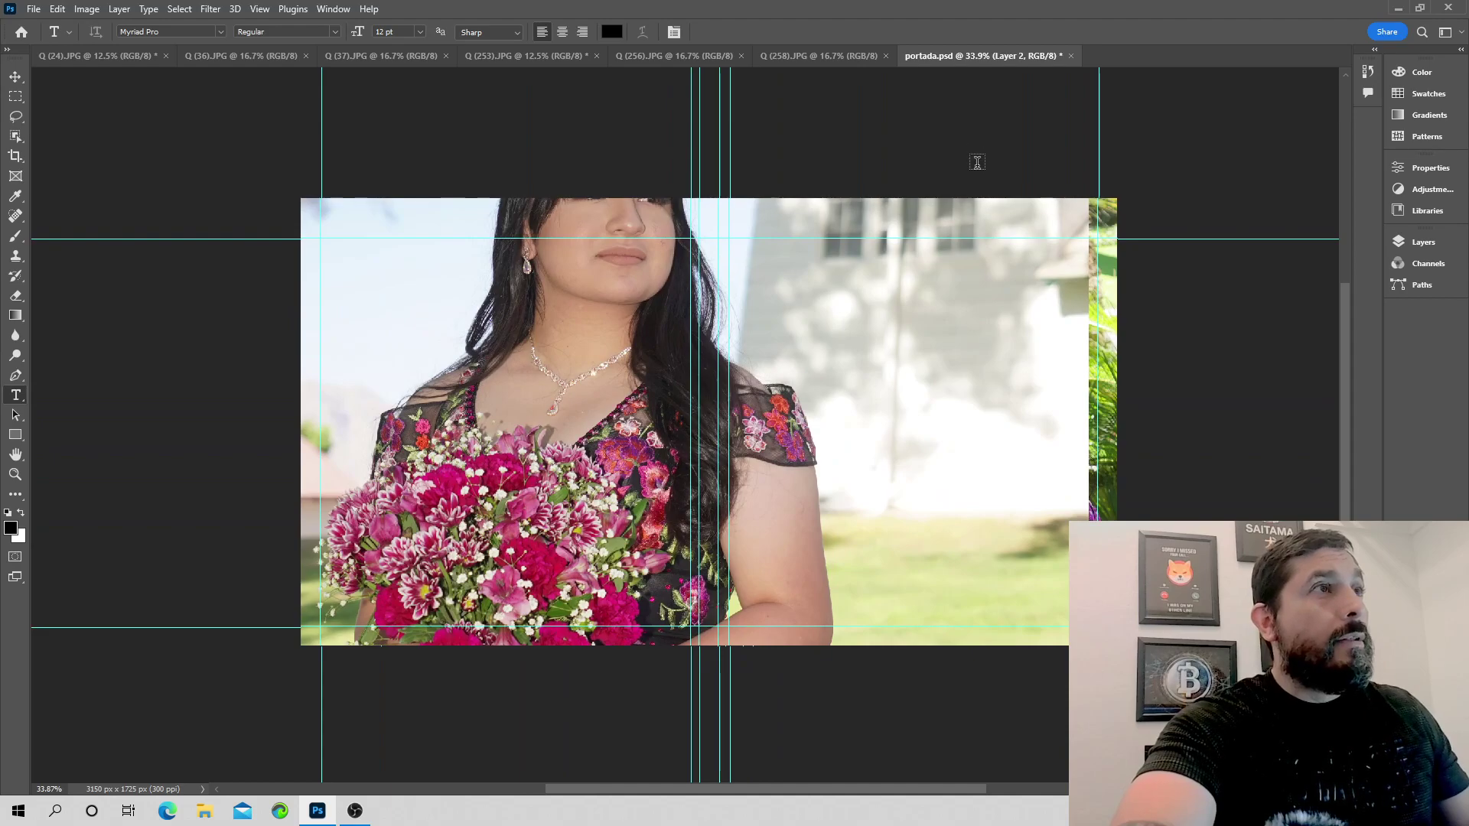
left_click_drag(982, 169, 833, 443)
key("ctrl+z")
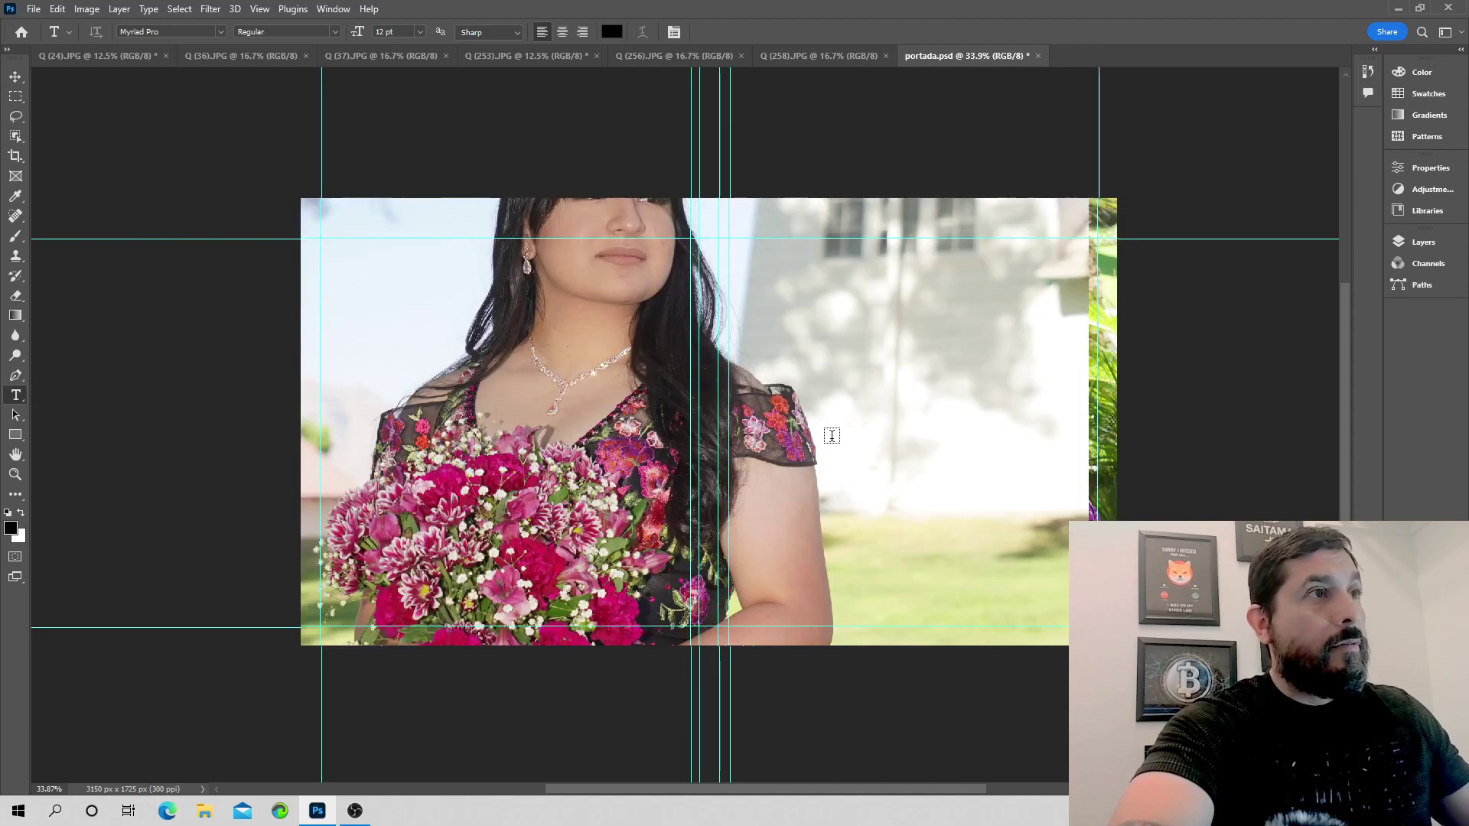
Select Layer 2 with the bouquet portrait, scale it down to about 45% and move it over the left half of the cover.
left_click(1432, 248)
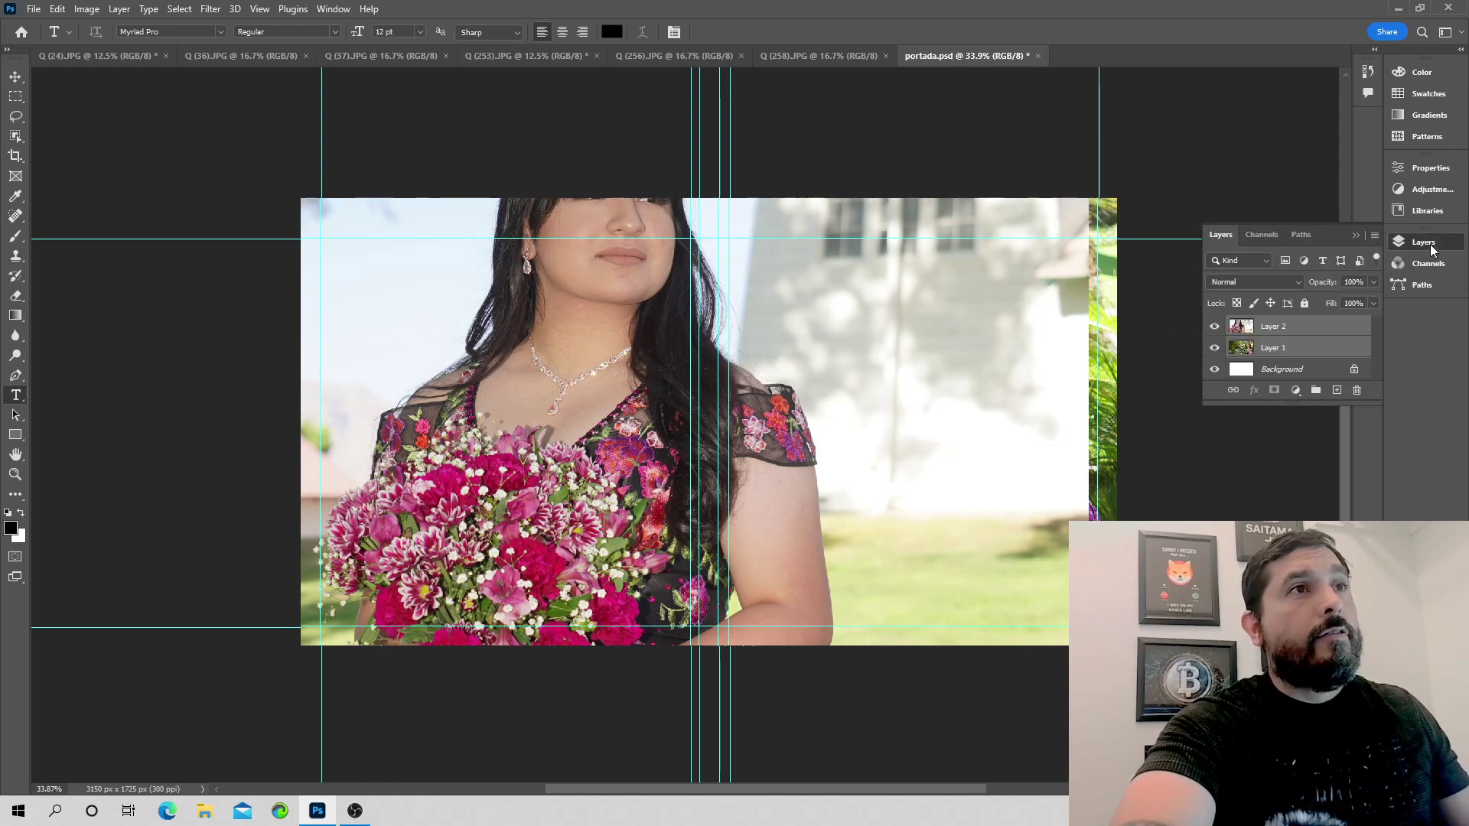
left_click(1301, 347)
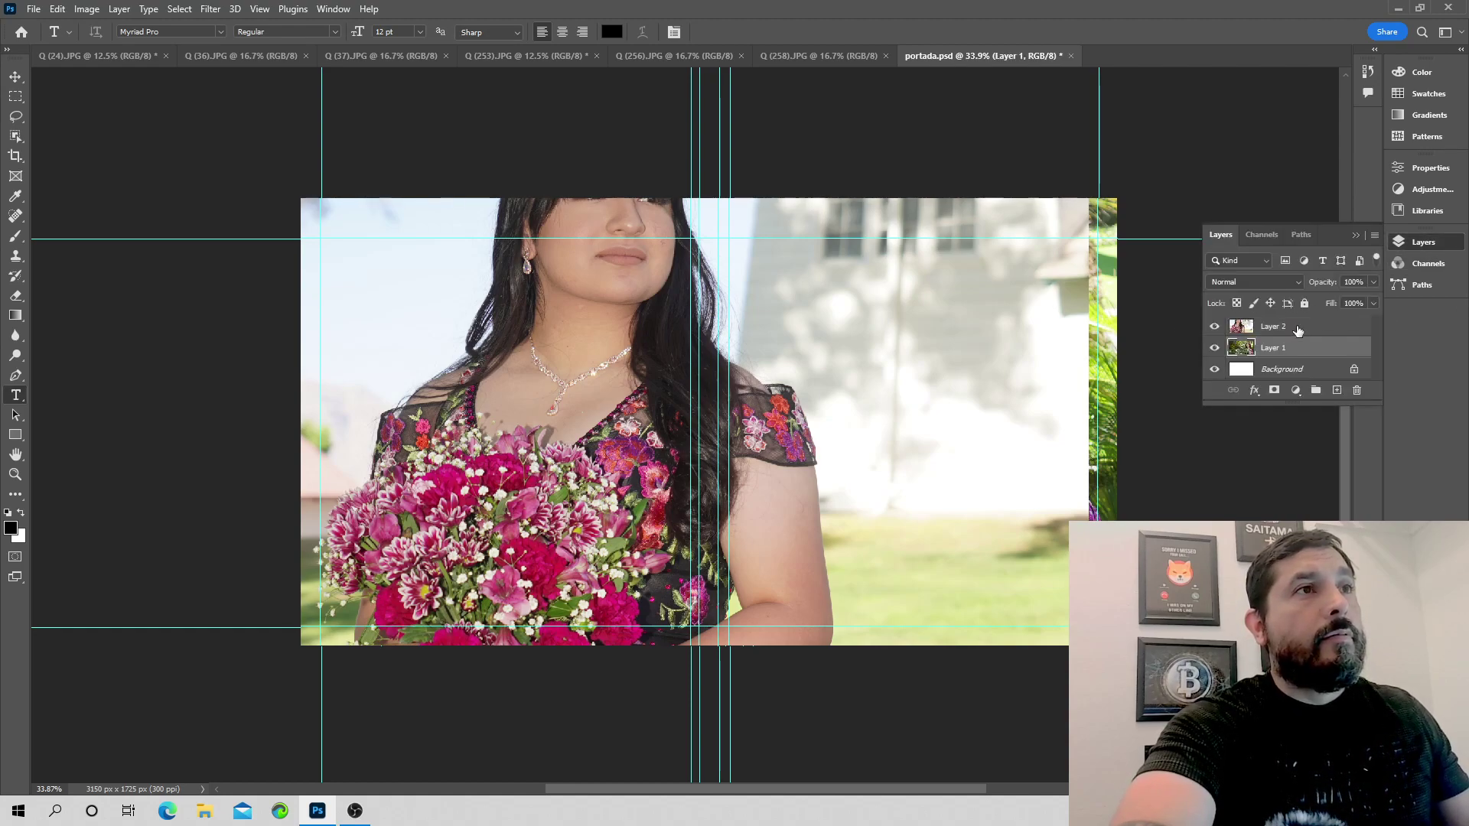
left_click(1298, 327)
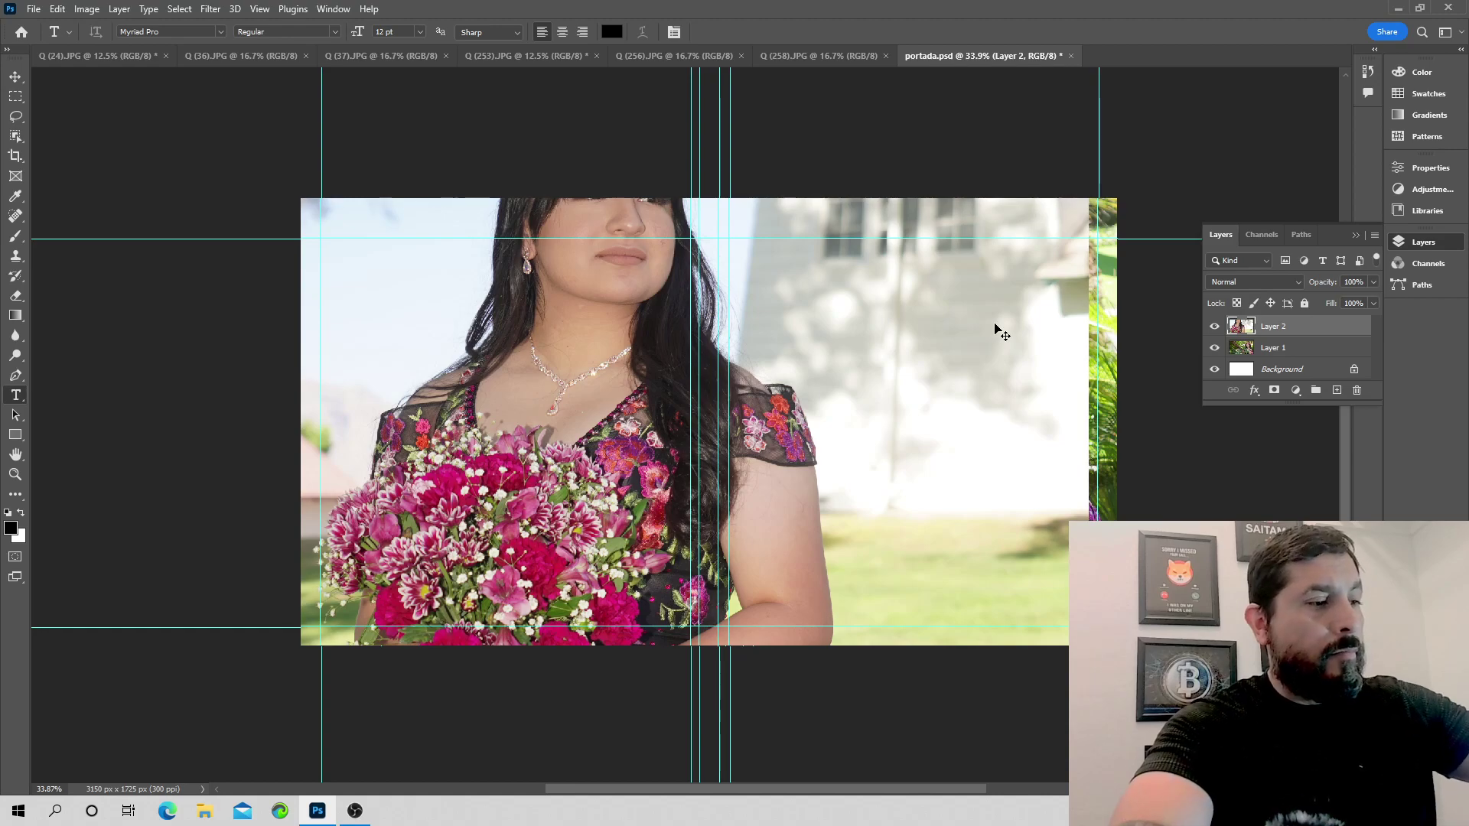
key("ctrl+t")
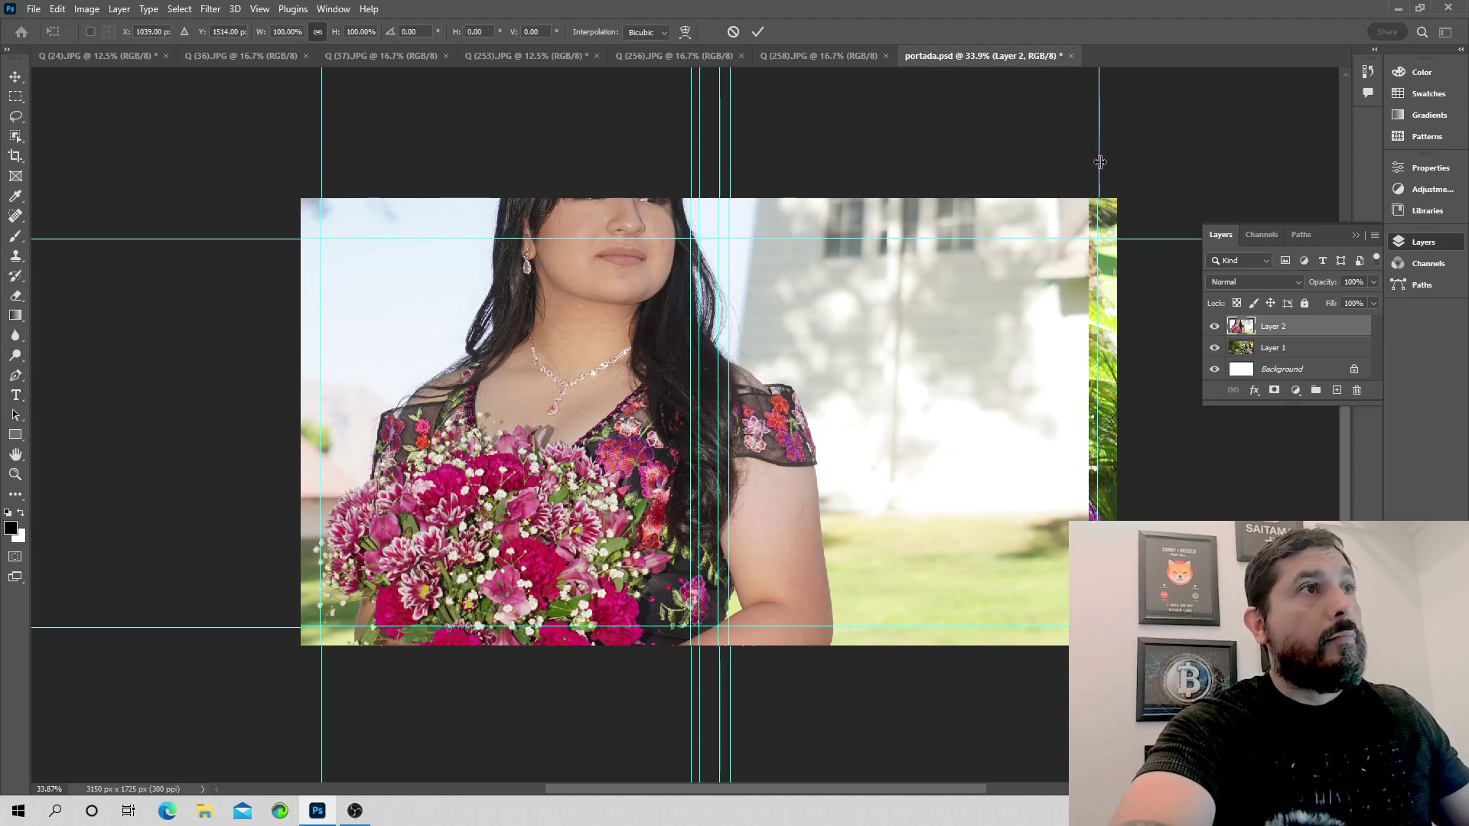
left_click_drag(946, 334, 858, 664)
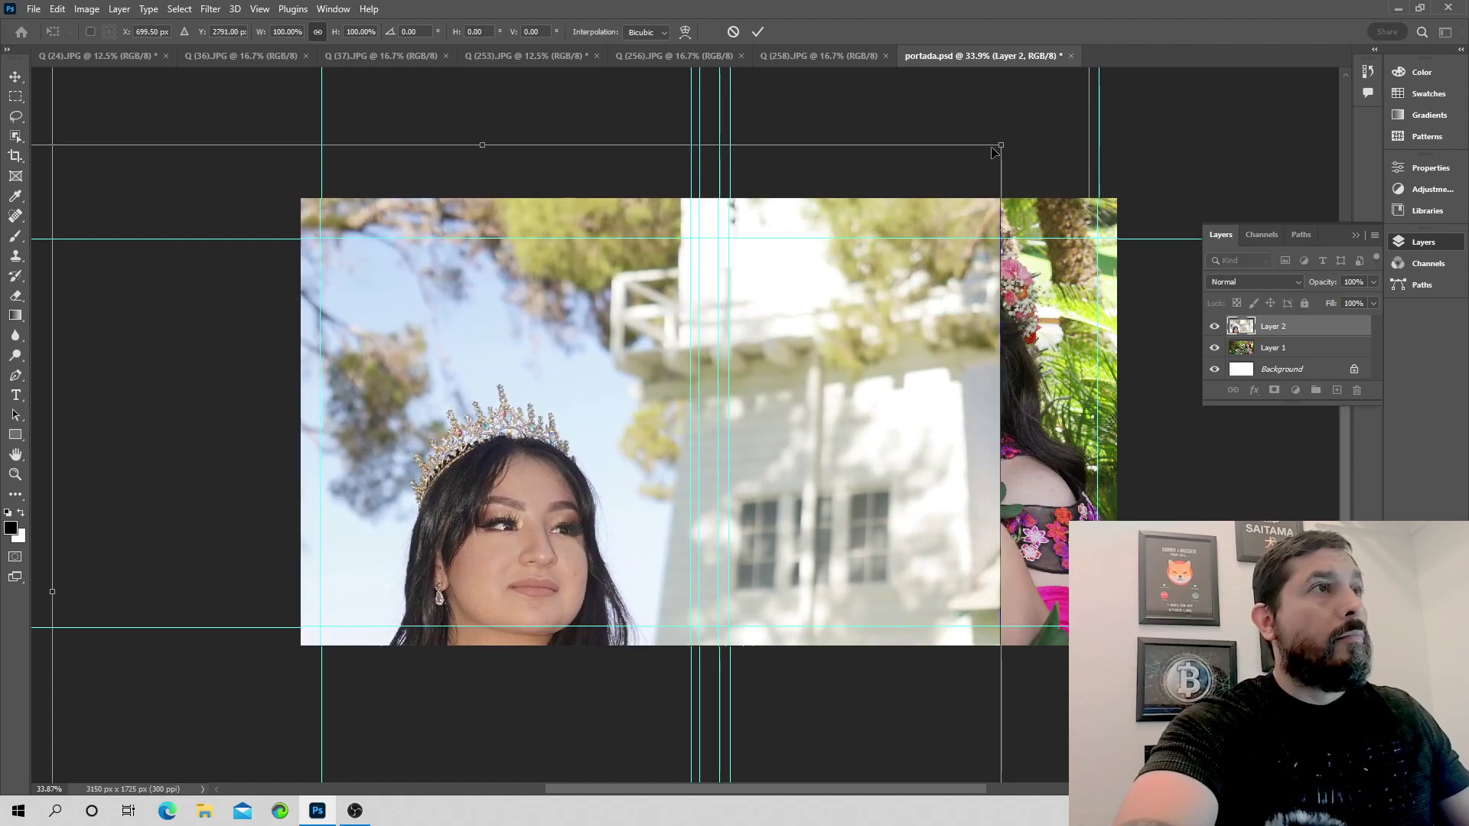
left_click_drag(1001, 141, 804, 440)
left_click_drag(629, 542, 856, 162)
left_click_drag(912, 309, 897, 437)
left_click_drag(1014, 187, 824, 473)
left_click_drag(781, 564, 784, 447)
left_click_drag(656, 525, 693, 245)
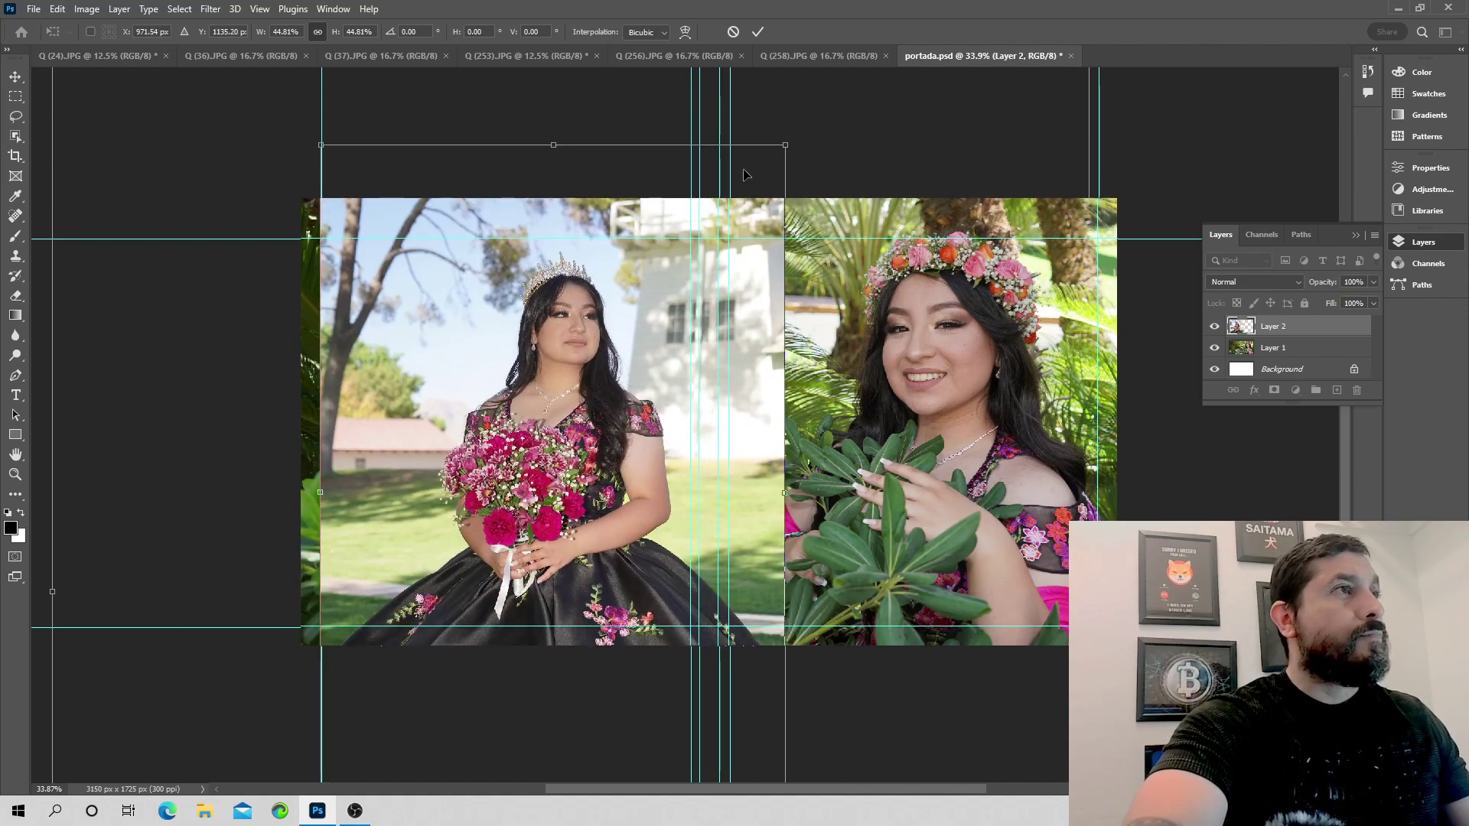
Reduce the bouquet portrait further to about 36%, tilt it about -1.5° and fit it within the left half of the cover.
left_click_drag(803, 116, 708, 256)
left_click_drag(635, 413, 629, 300)
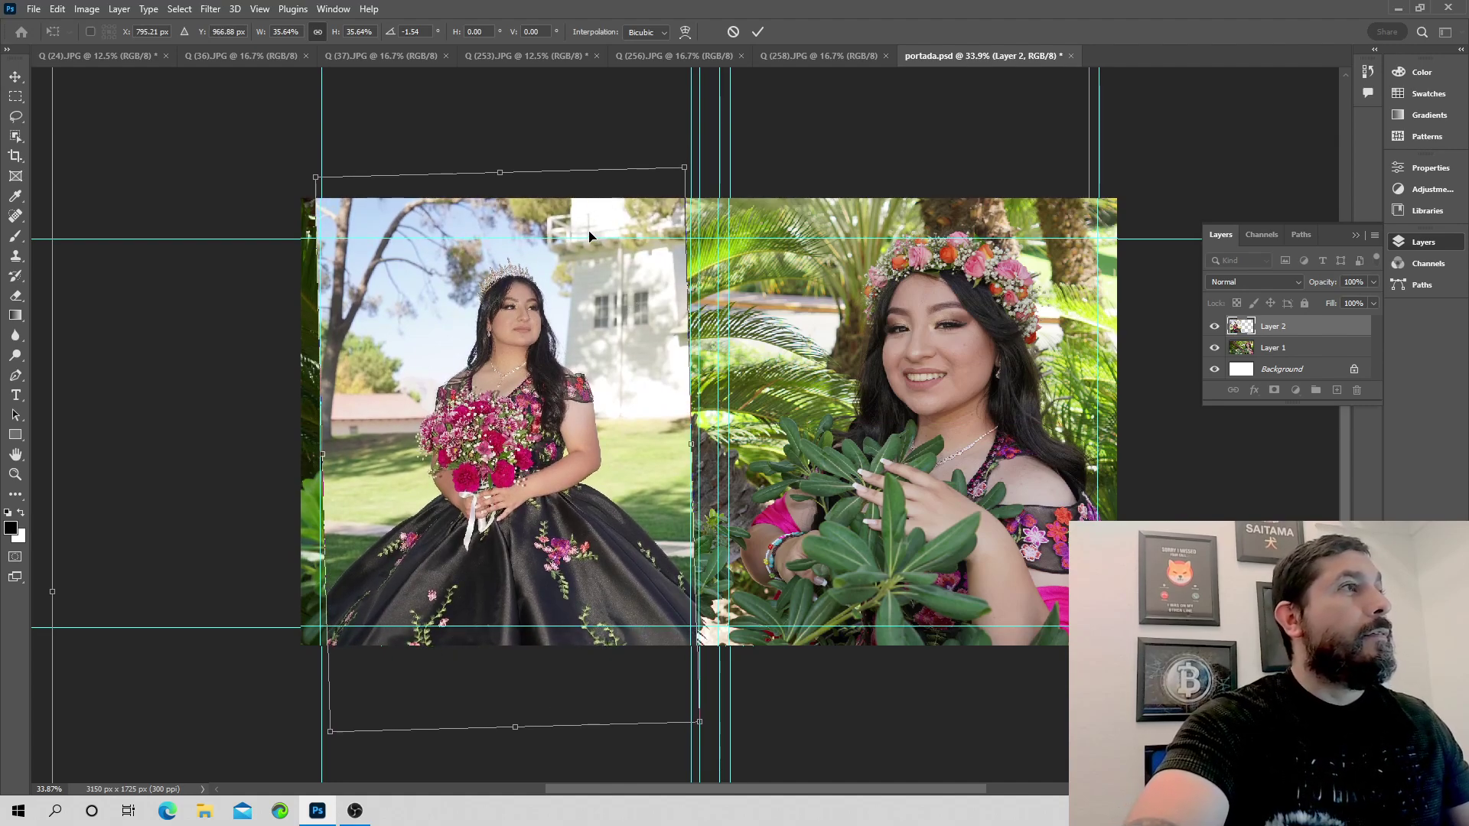
key("Return")
key("t")
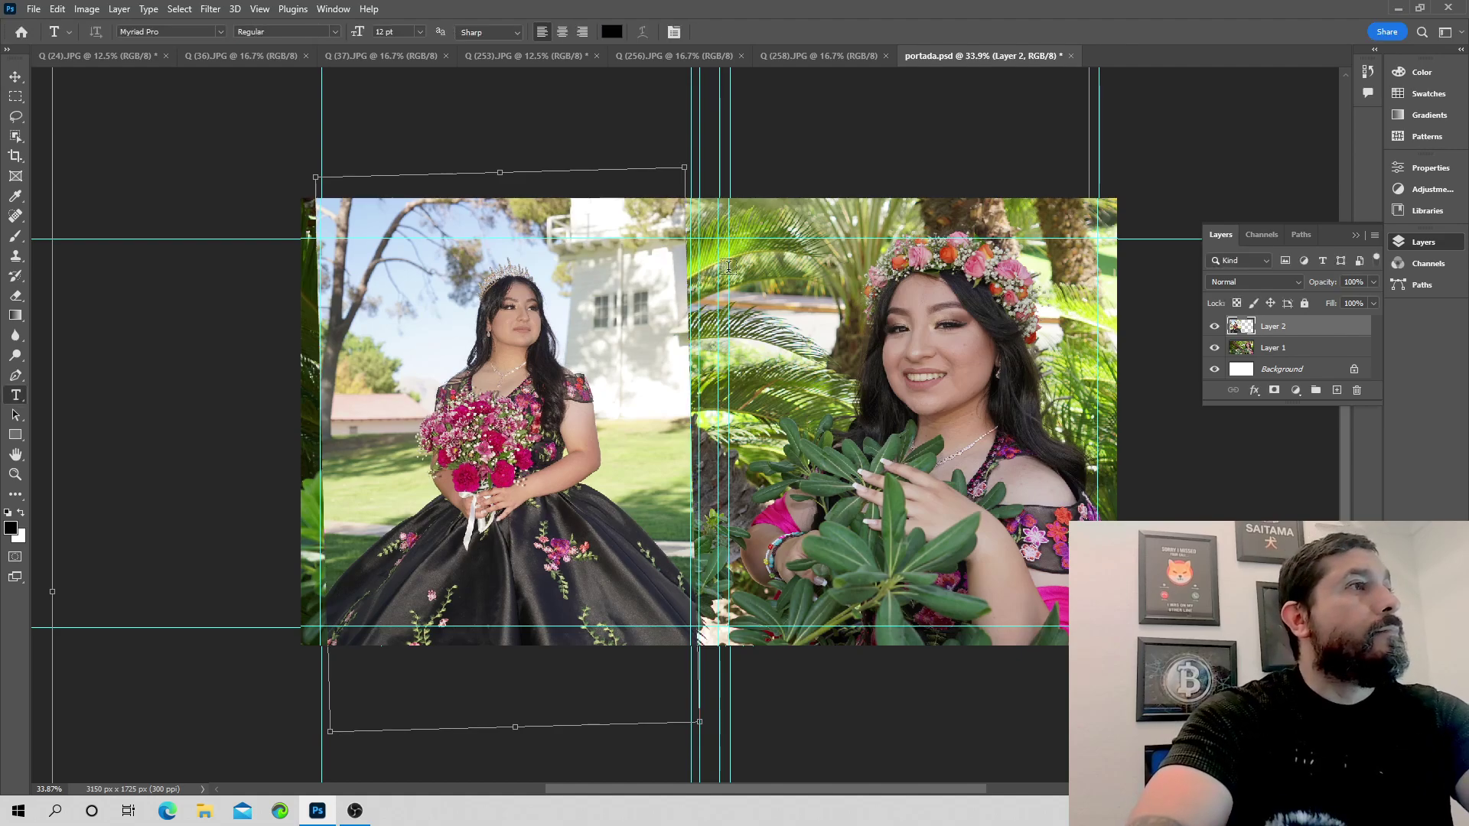
left_click(13, 157)
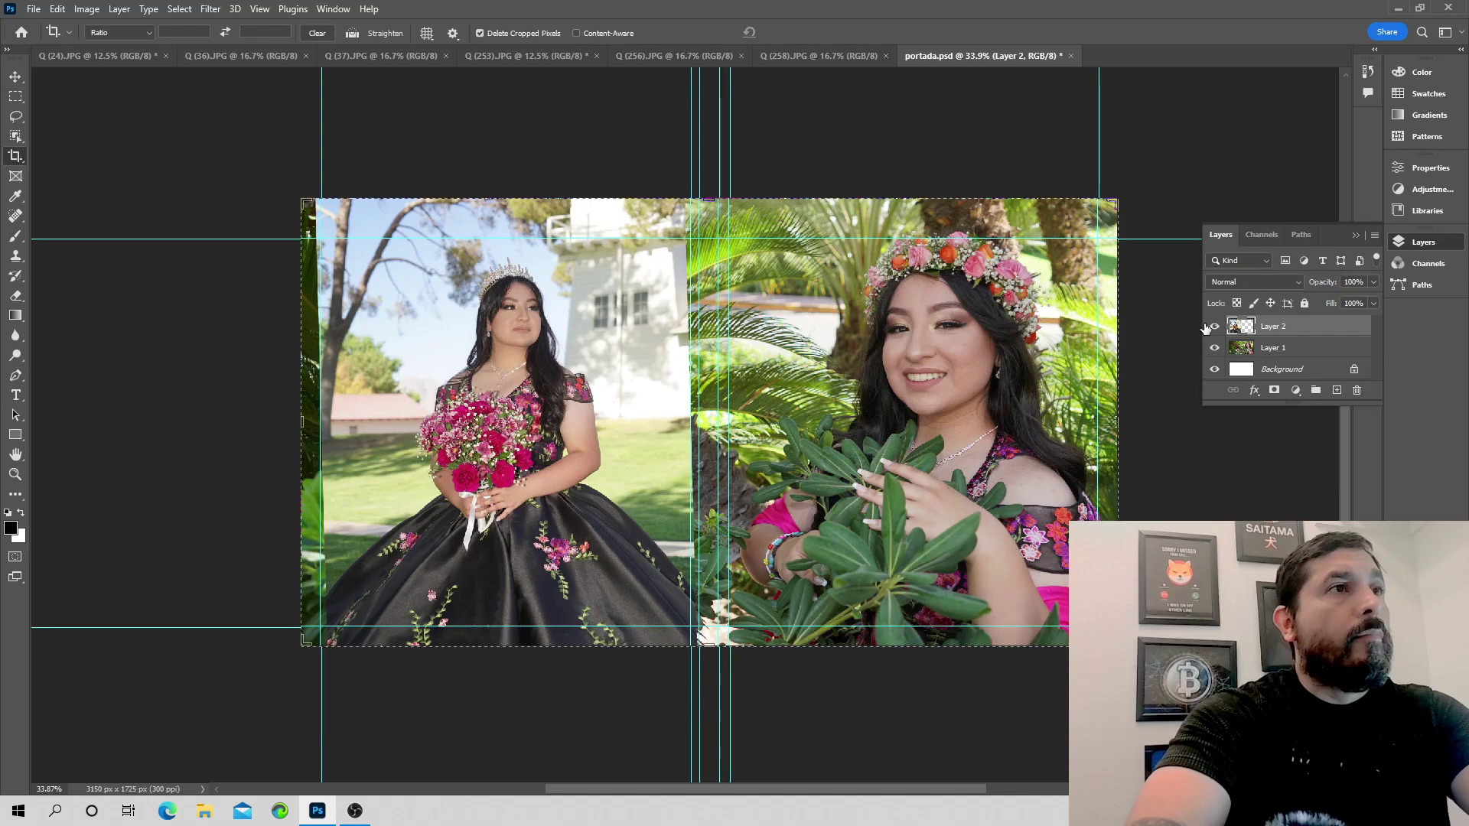
left_click(1214, 326)
left_click(1214, 327)
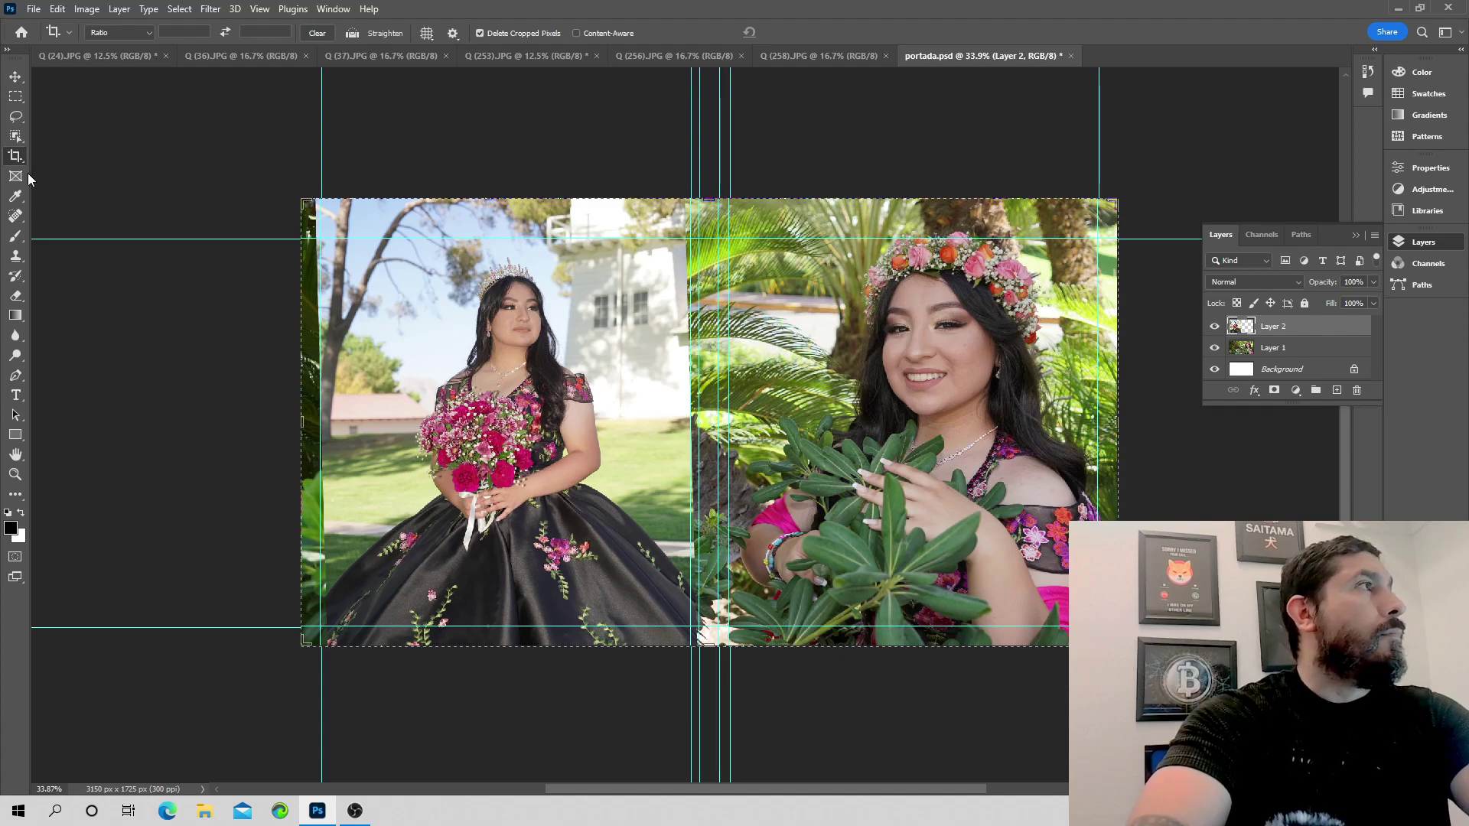
Select a rectangular area around the woman and bouquet on Layer 2, then cut and paste it as a separate layer.
left_click(24, 99)
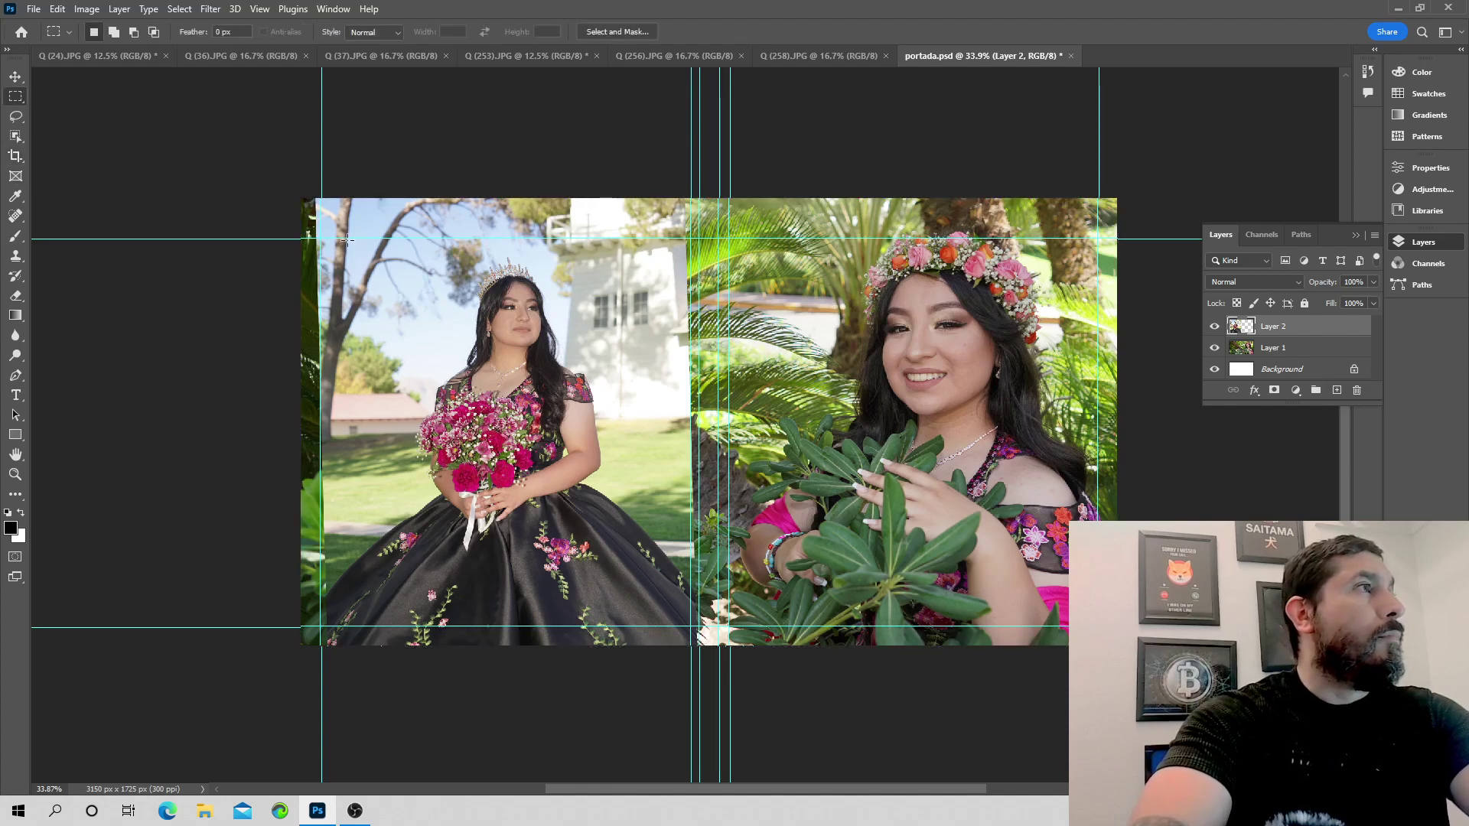
left_click_drag(334, 239, 670, 554)
left_click(57, 9)
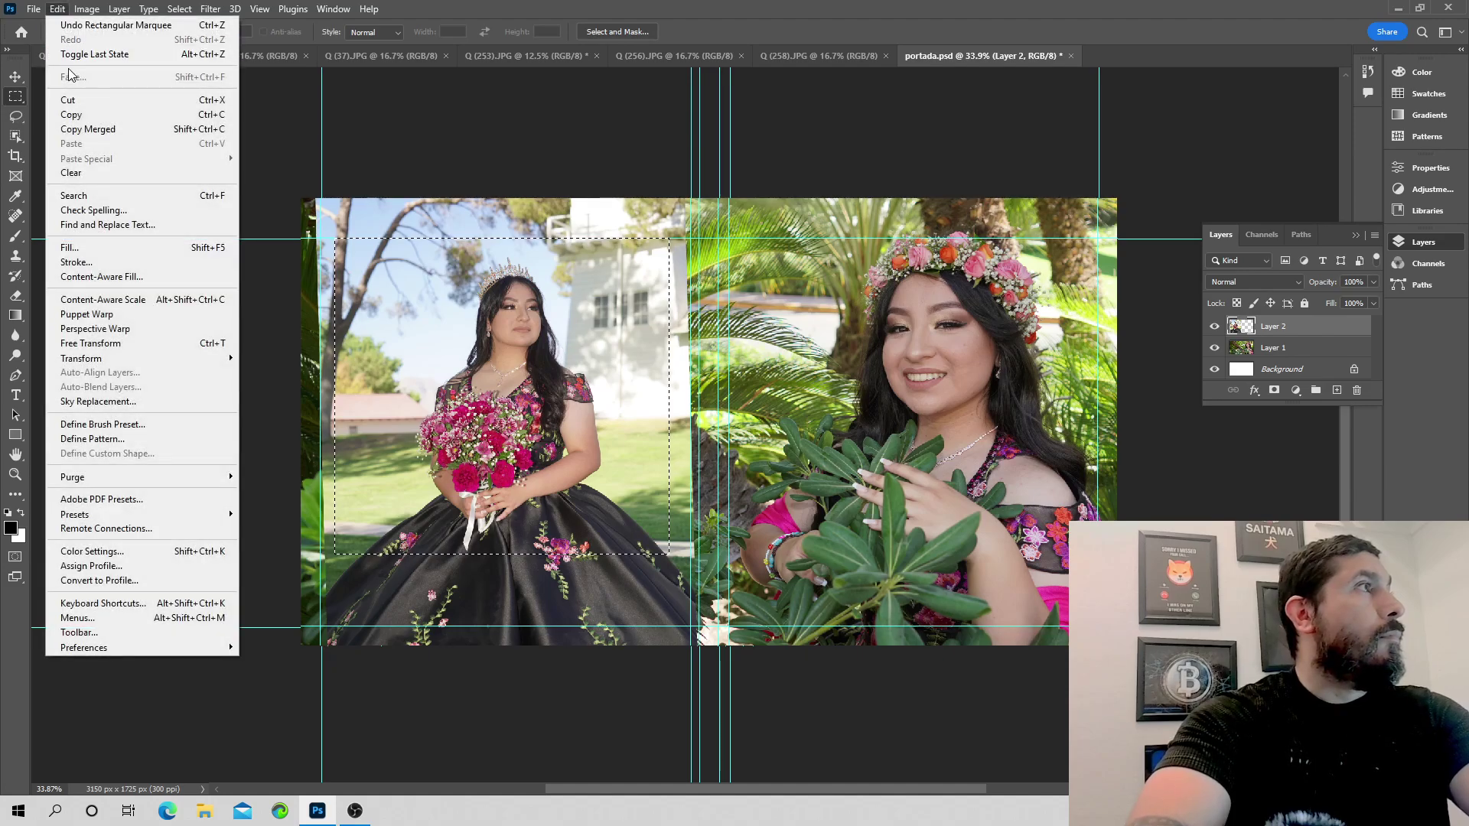
left_click(69, 100)
left_click(58, 9)
left_click(85, 142)
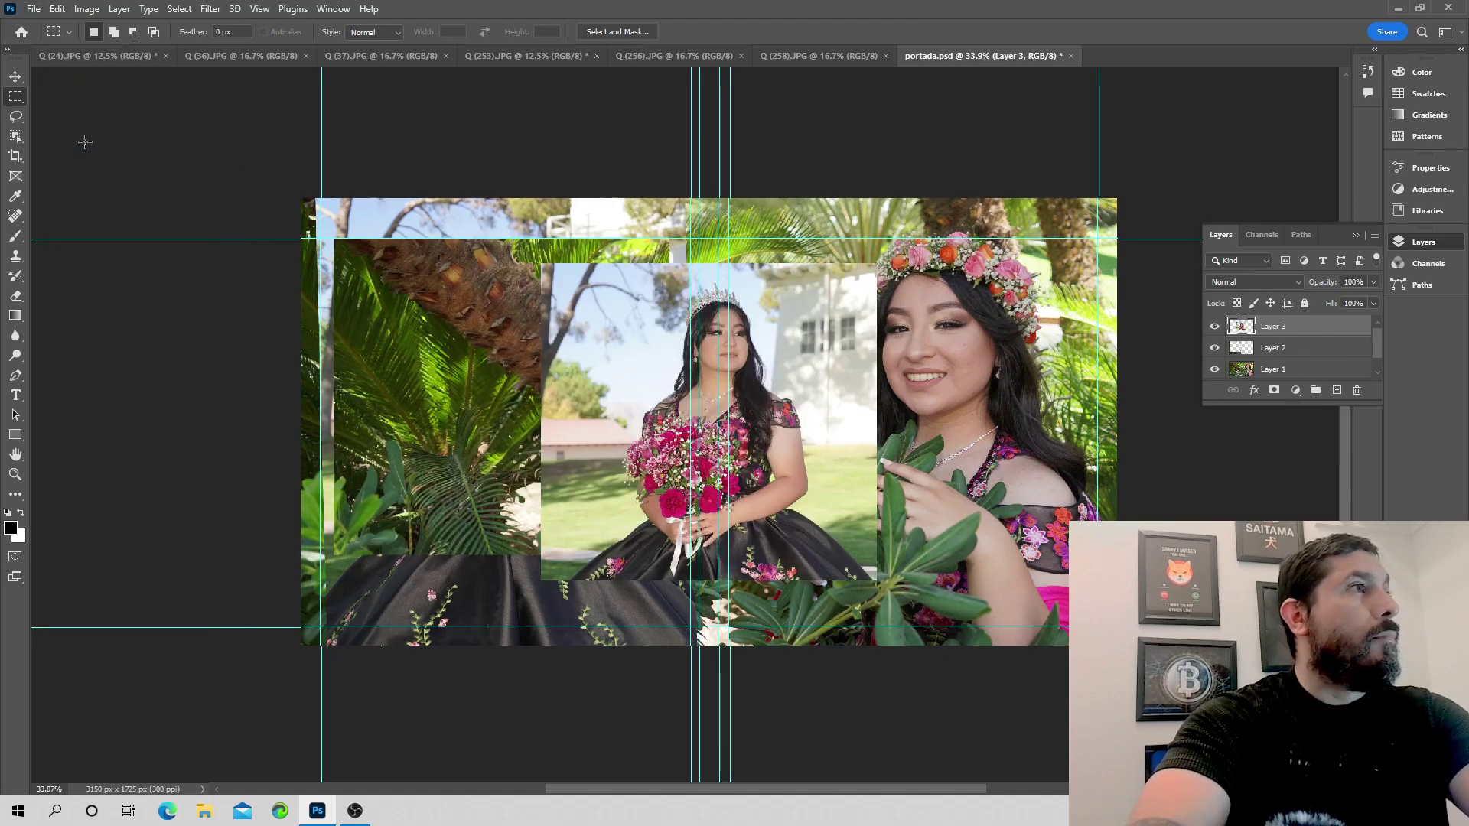
Delete Layer 2, which holds the leftover edges of the bouquet portrait.
left_click(1316, 348)
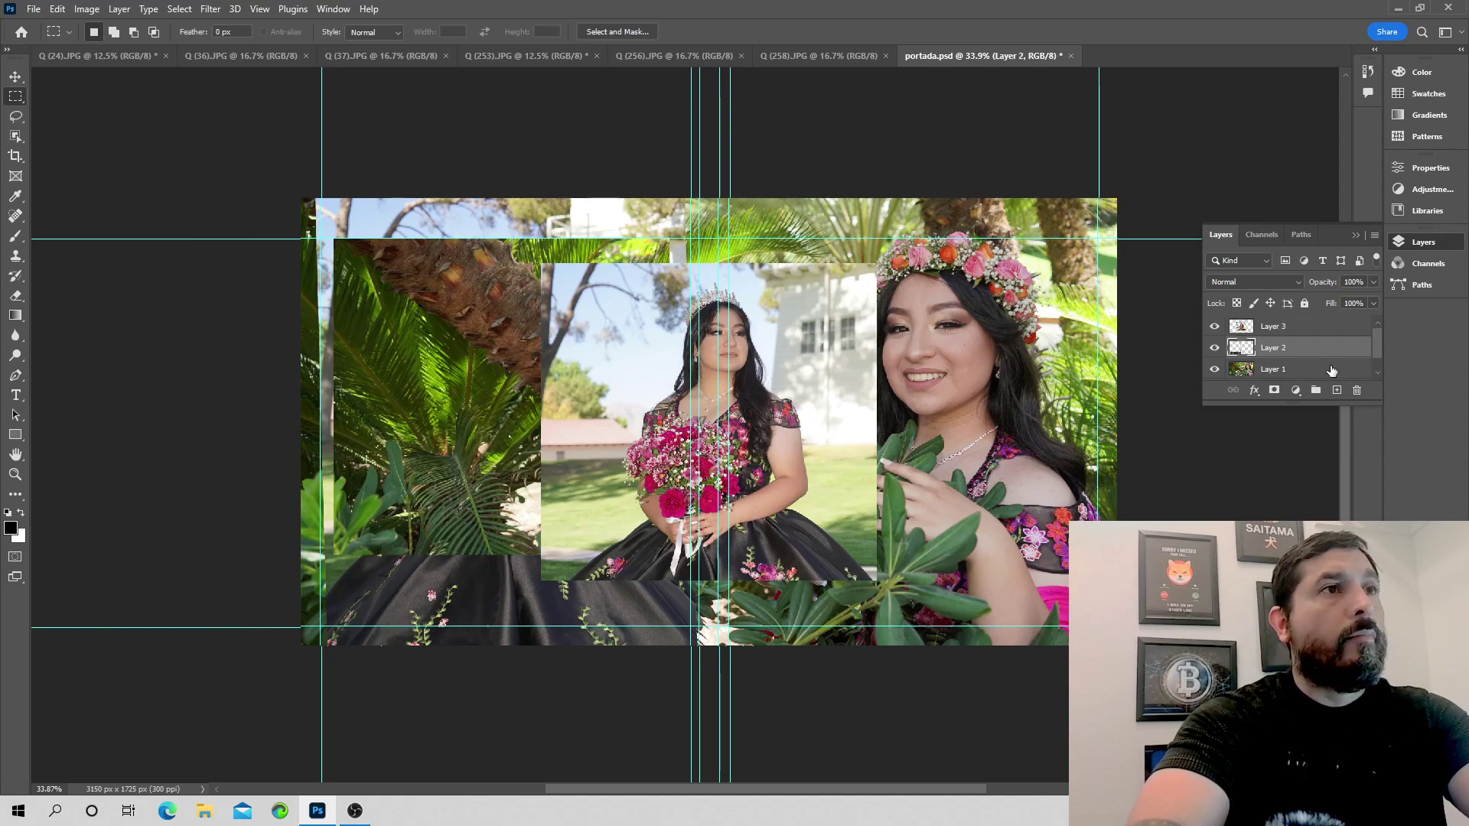
left_click(1358, 392)
left_click(676, 309)
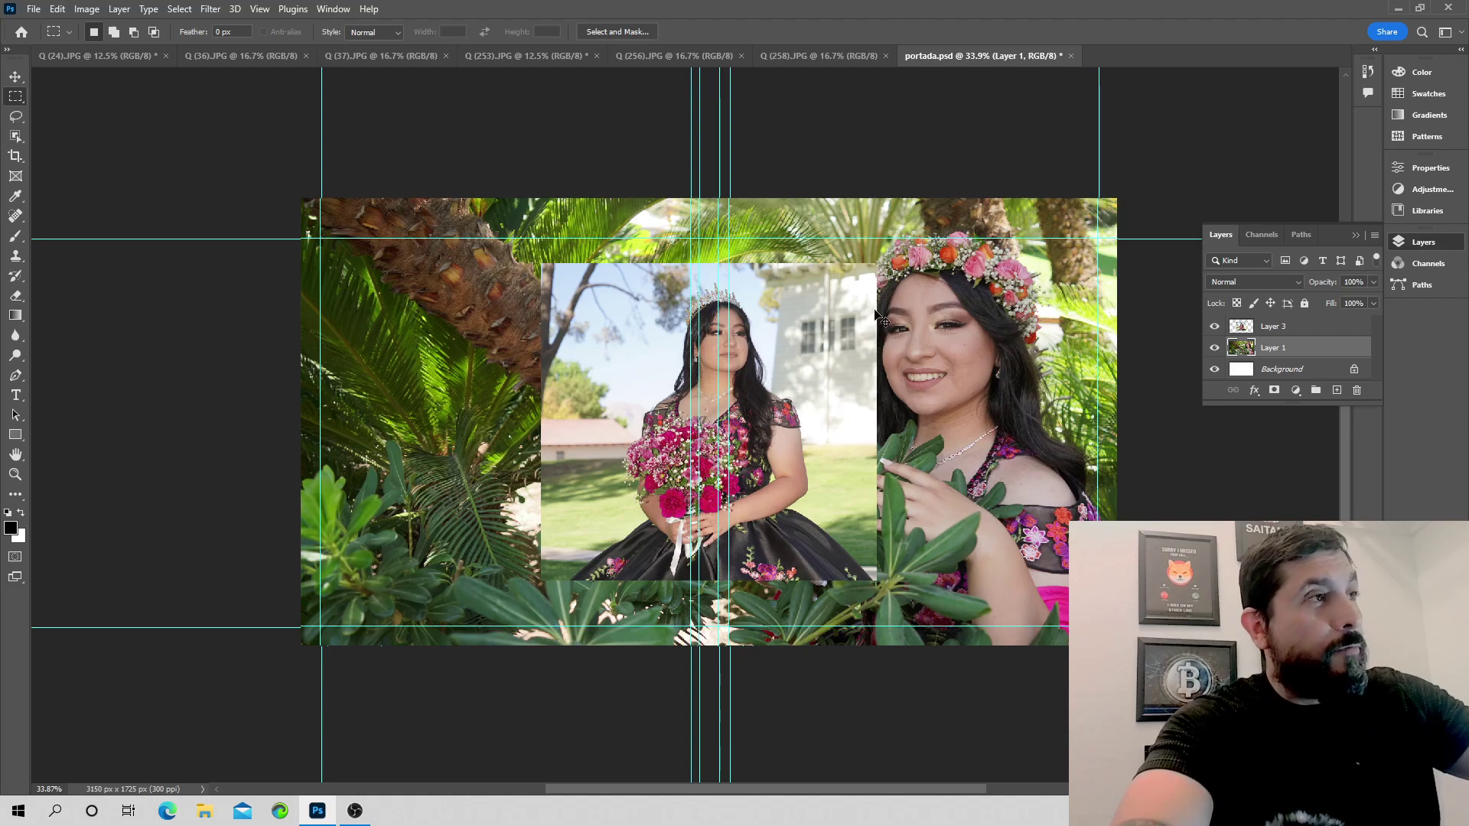
Select Layer 3 and move the cropped bouquet portrait to the left half of the cover, inside the guides.
key("ctrl+t")
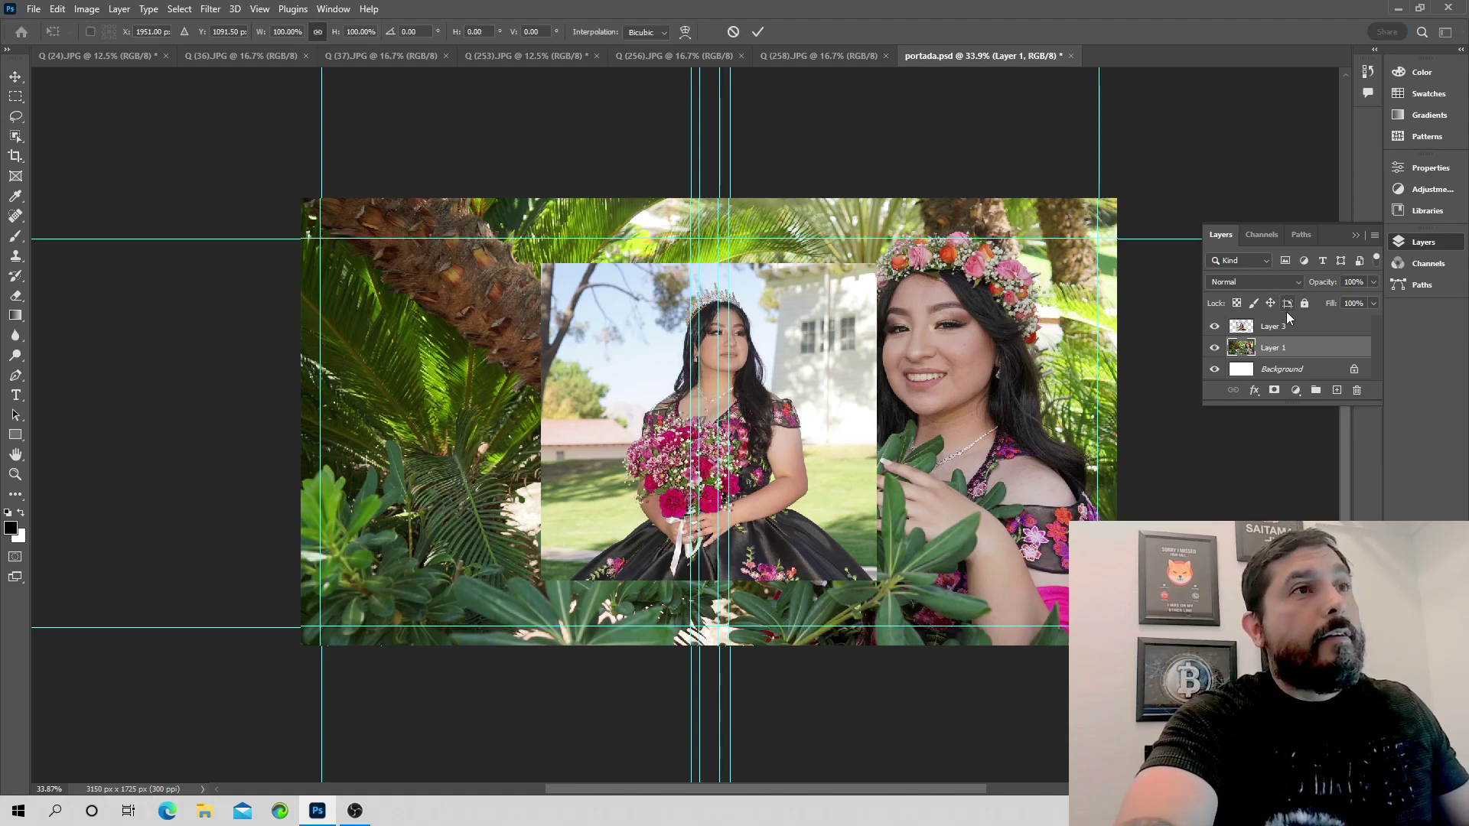
left_click(1297, 328)
left_click_drag(805, 354, 609, 370)
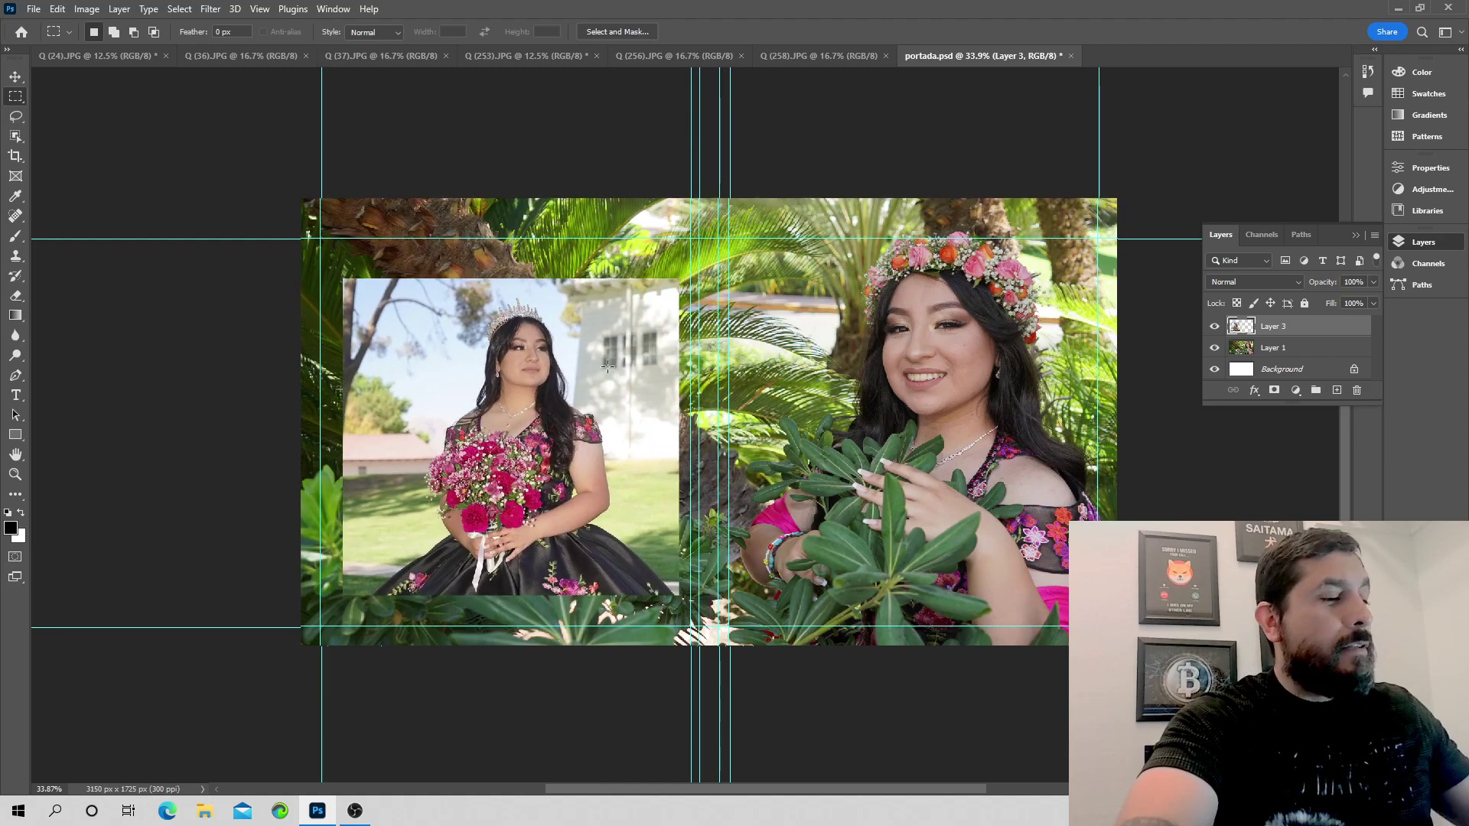
Tilt the bouquet portrait on Layer 3 slightly counterclockwise and move it a little up and to the left within the cover's left half.
key("ctrl+t")
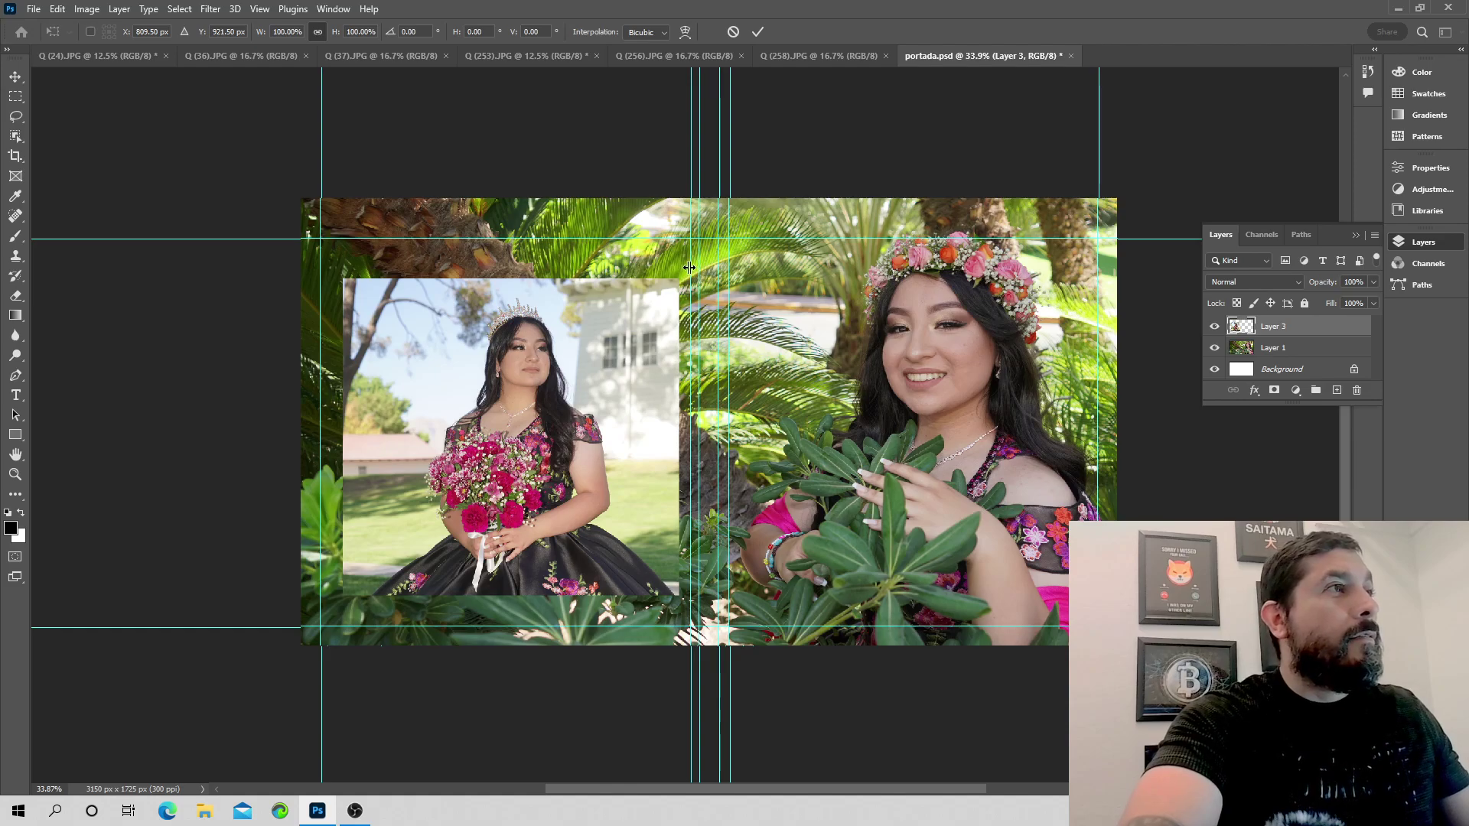
left_click_drag(681, 270, 675, 256)
left_click_drag(620, 317, 612, 304)
key("Return")
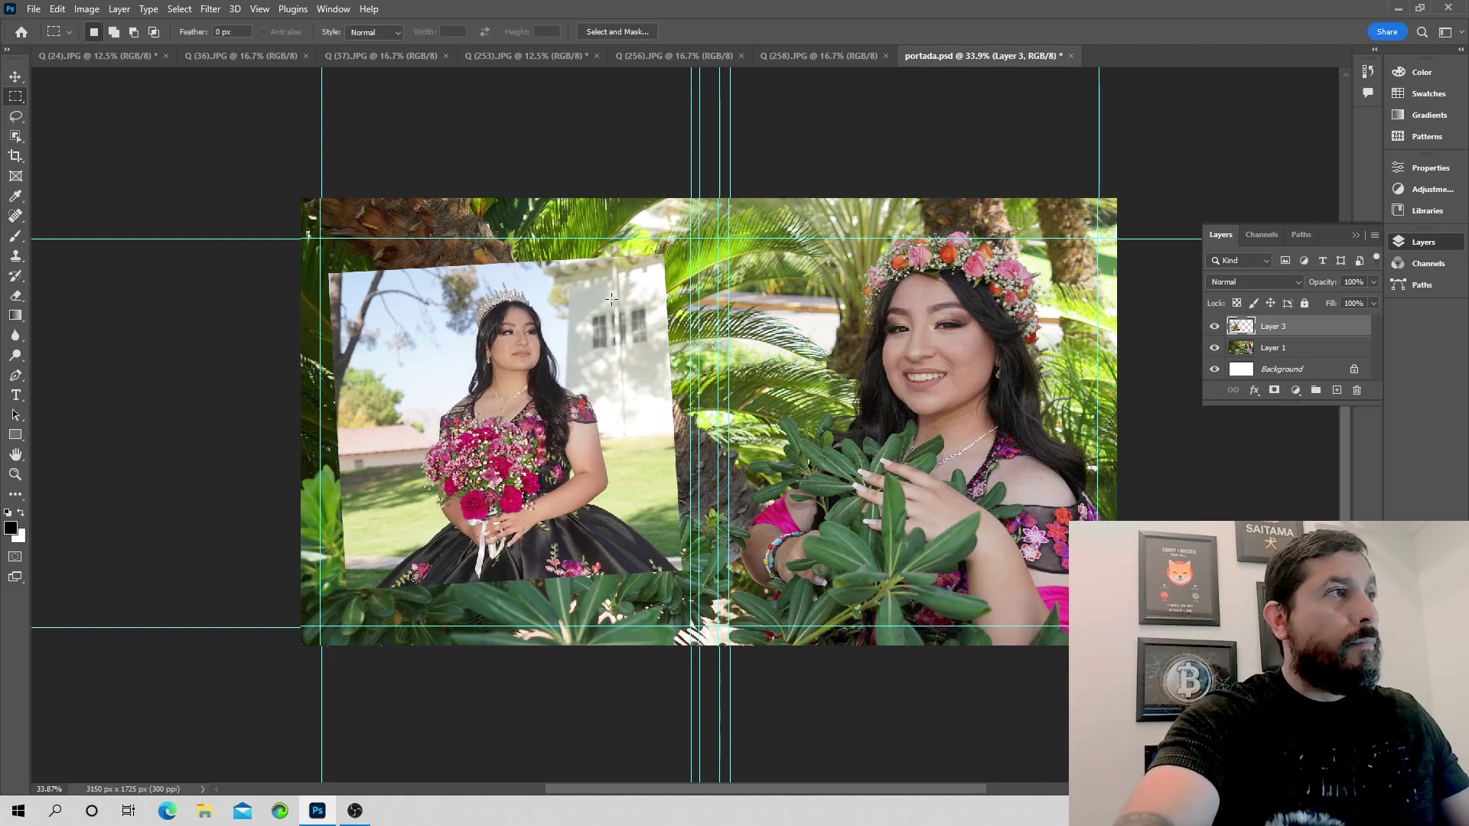
Add an inside stroke of about 18 px in crimson ae1d45, sampled from the pink dress, plus a drop shadow to Layer 3.
double_click(1317, 330)
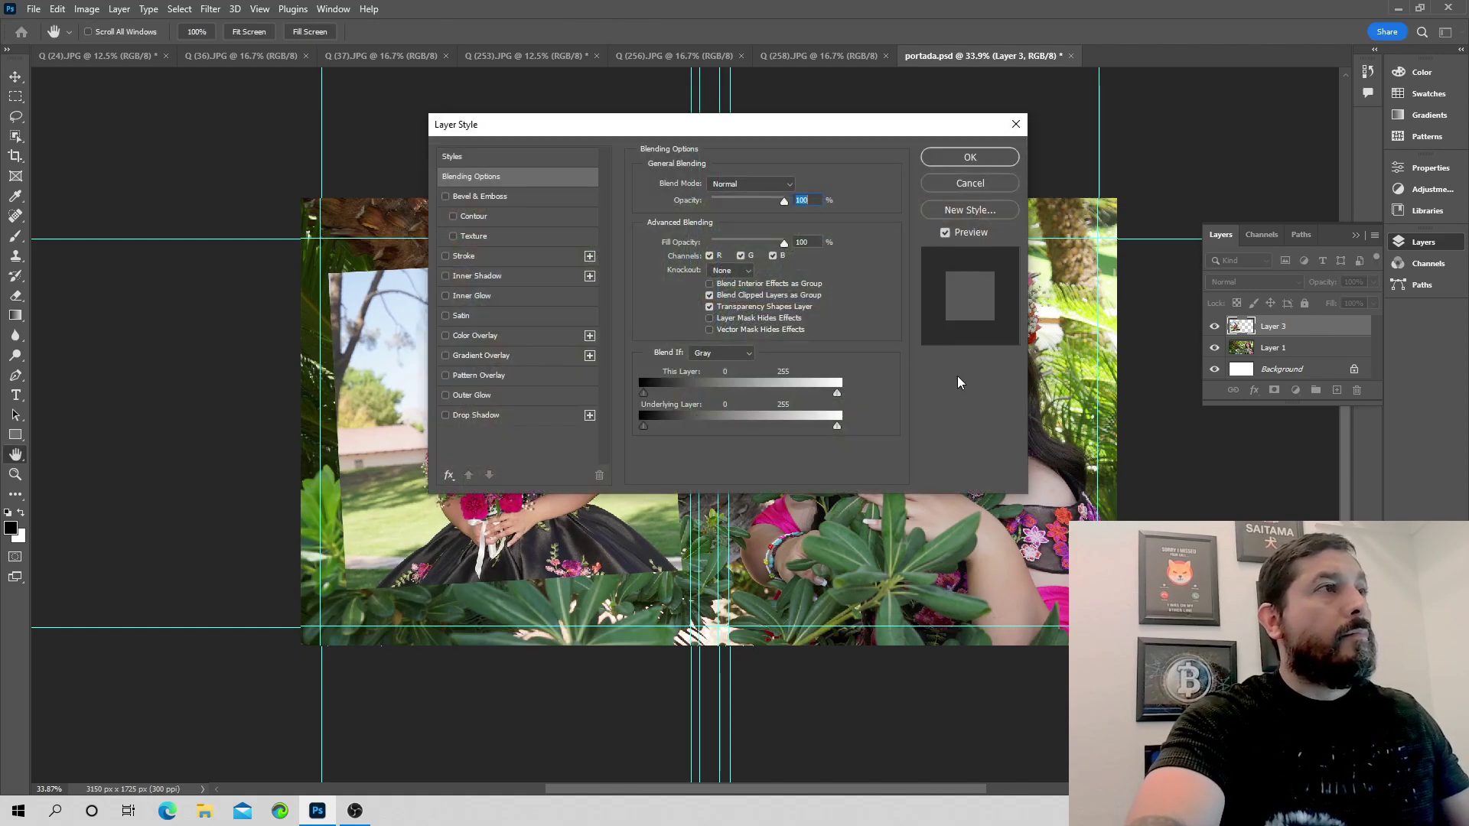
left_click(508, 335)
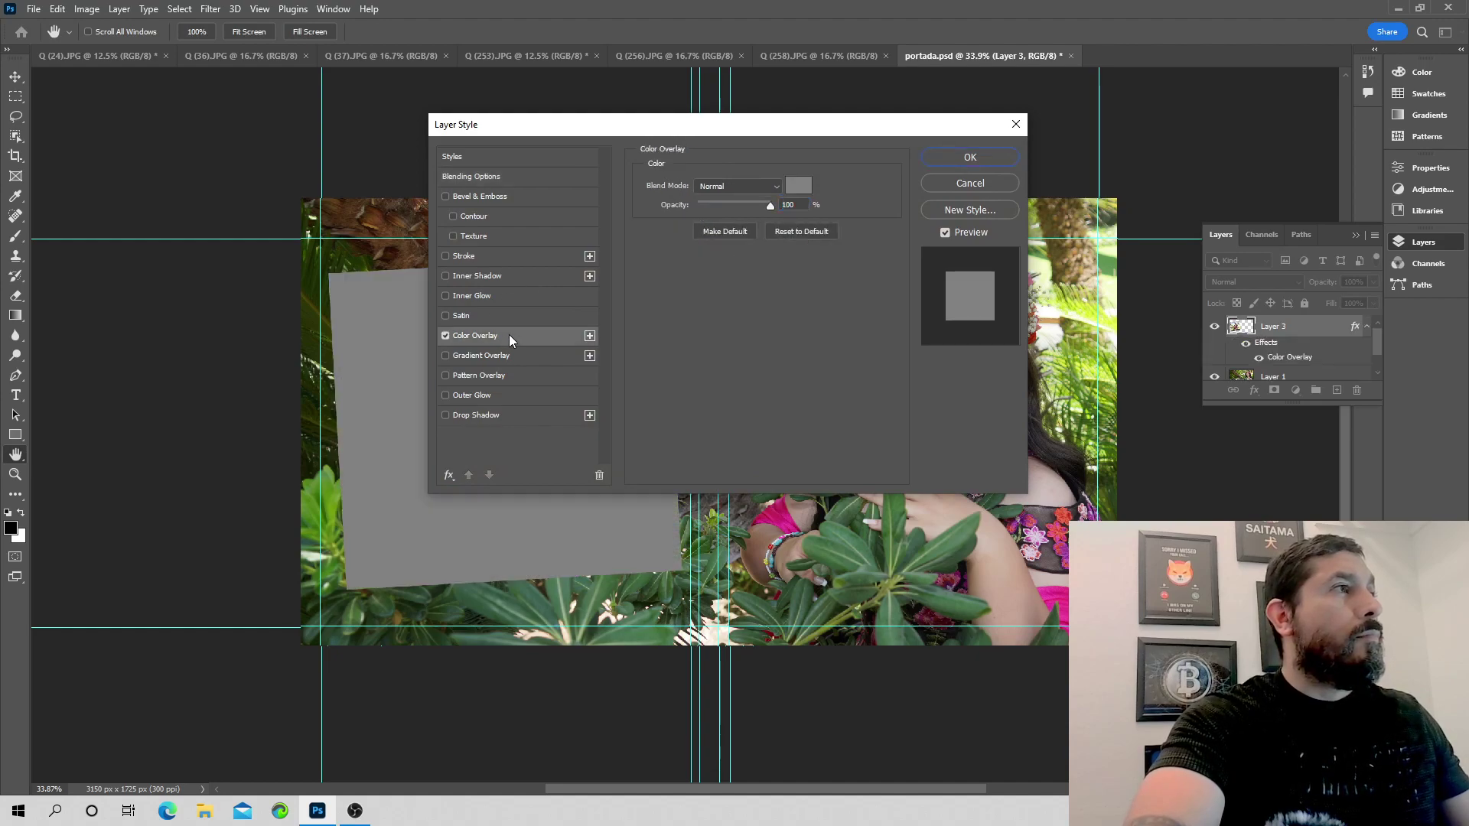
left_click(444, 335)
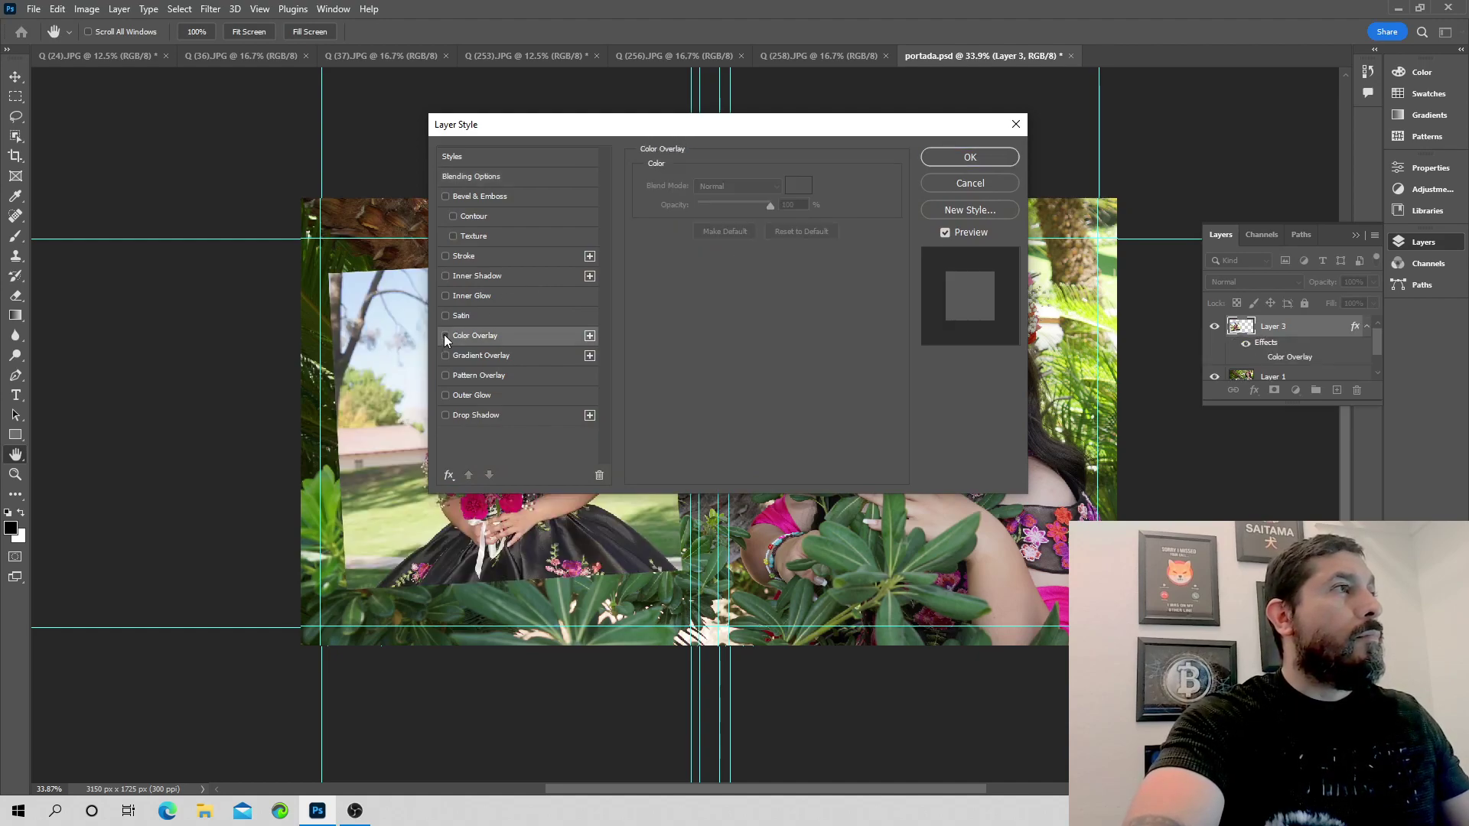
left_click(474, 260)
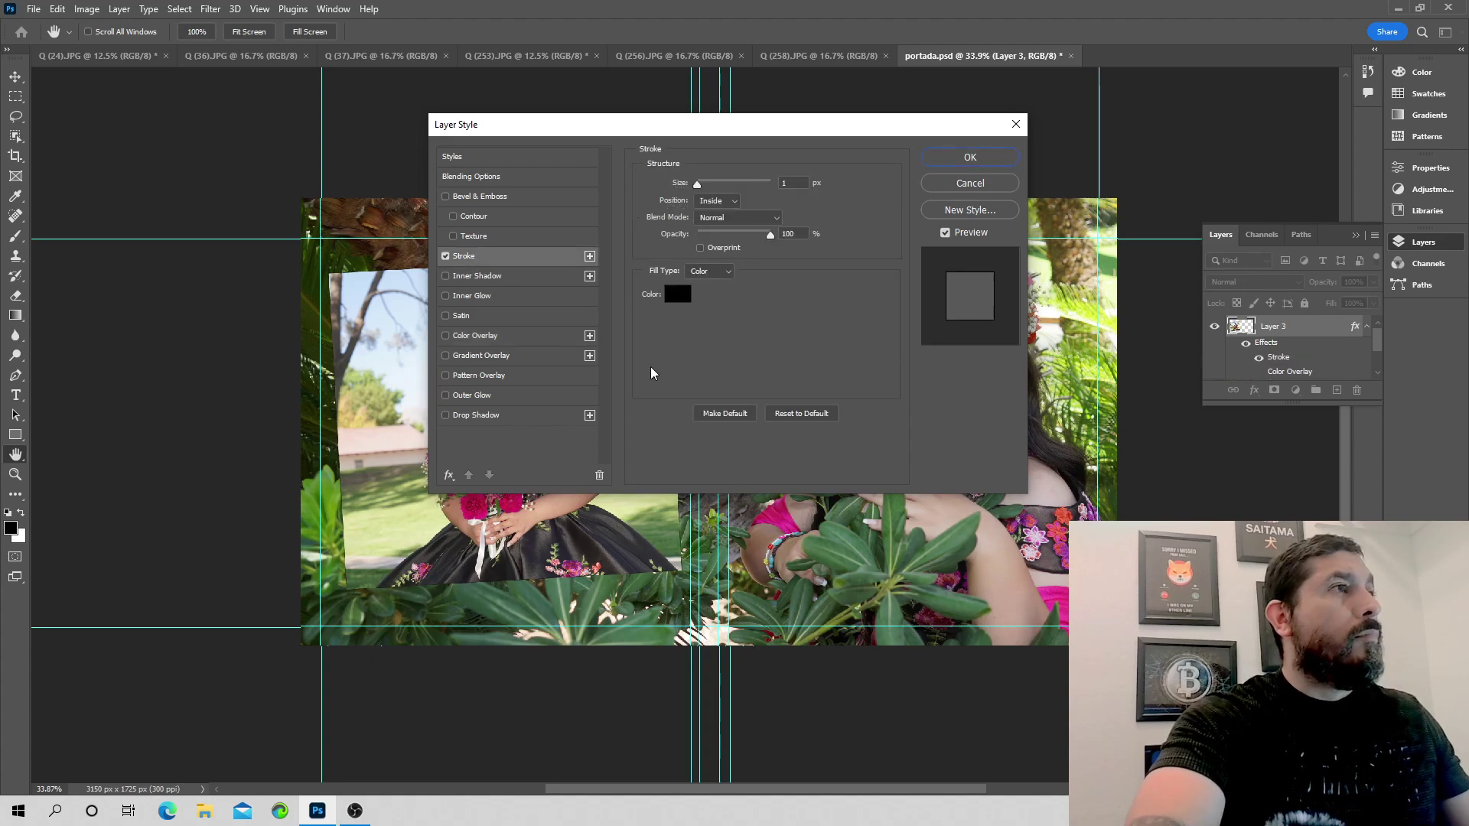
left_click(677, 297)
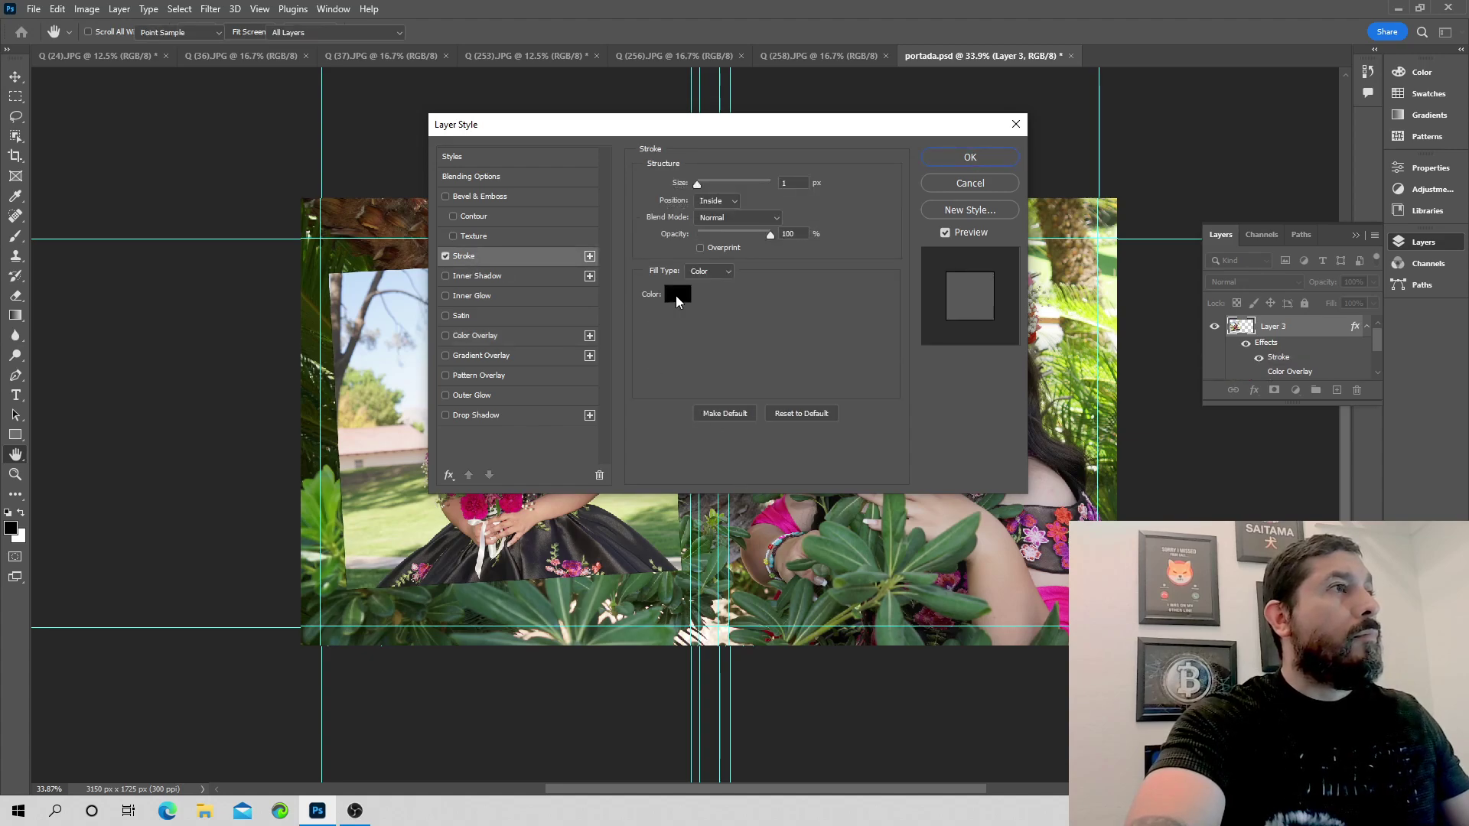
left_click(780, 507)
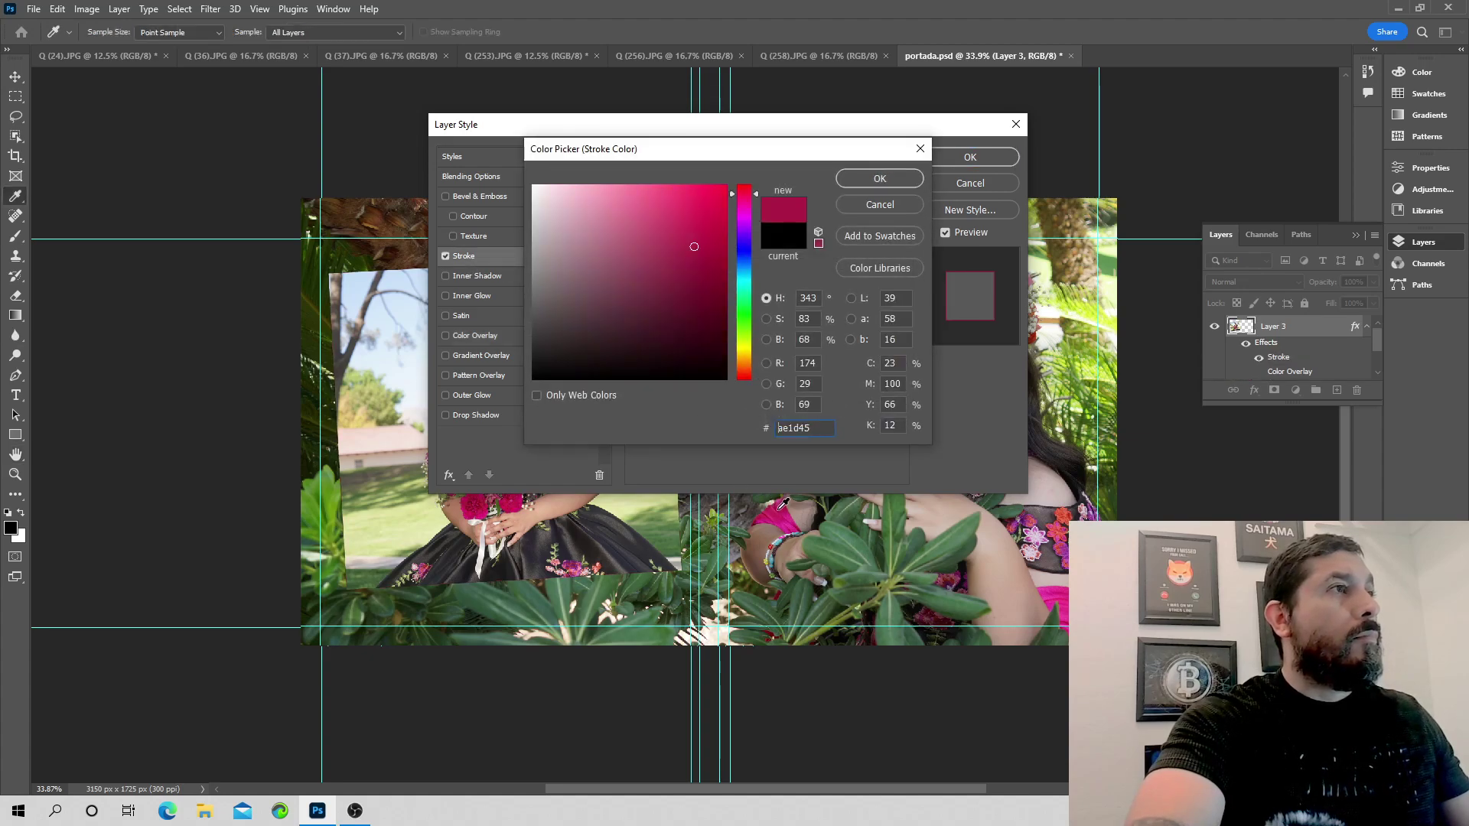
left_click(873, 178)
left_click_drag(696, 189, 708, 191)
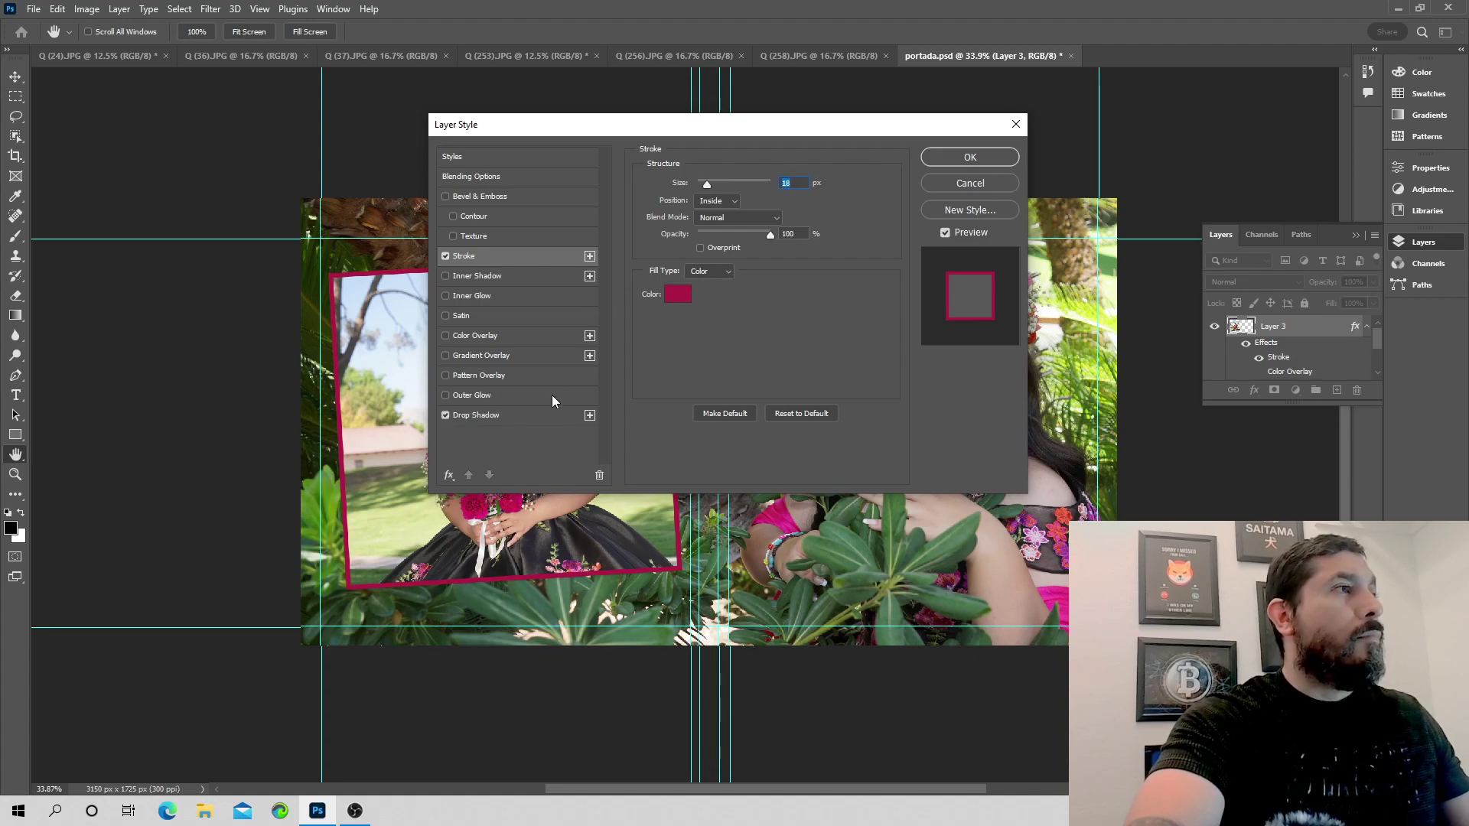
left_click(947, 152)
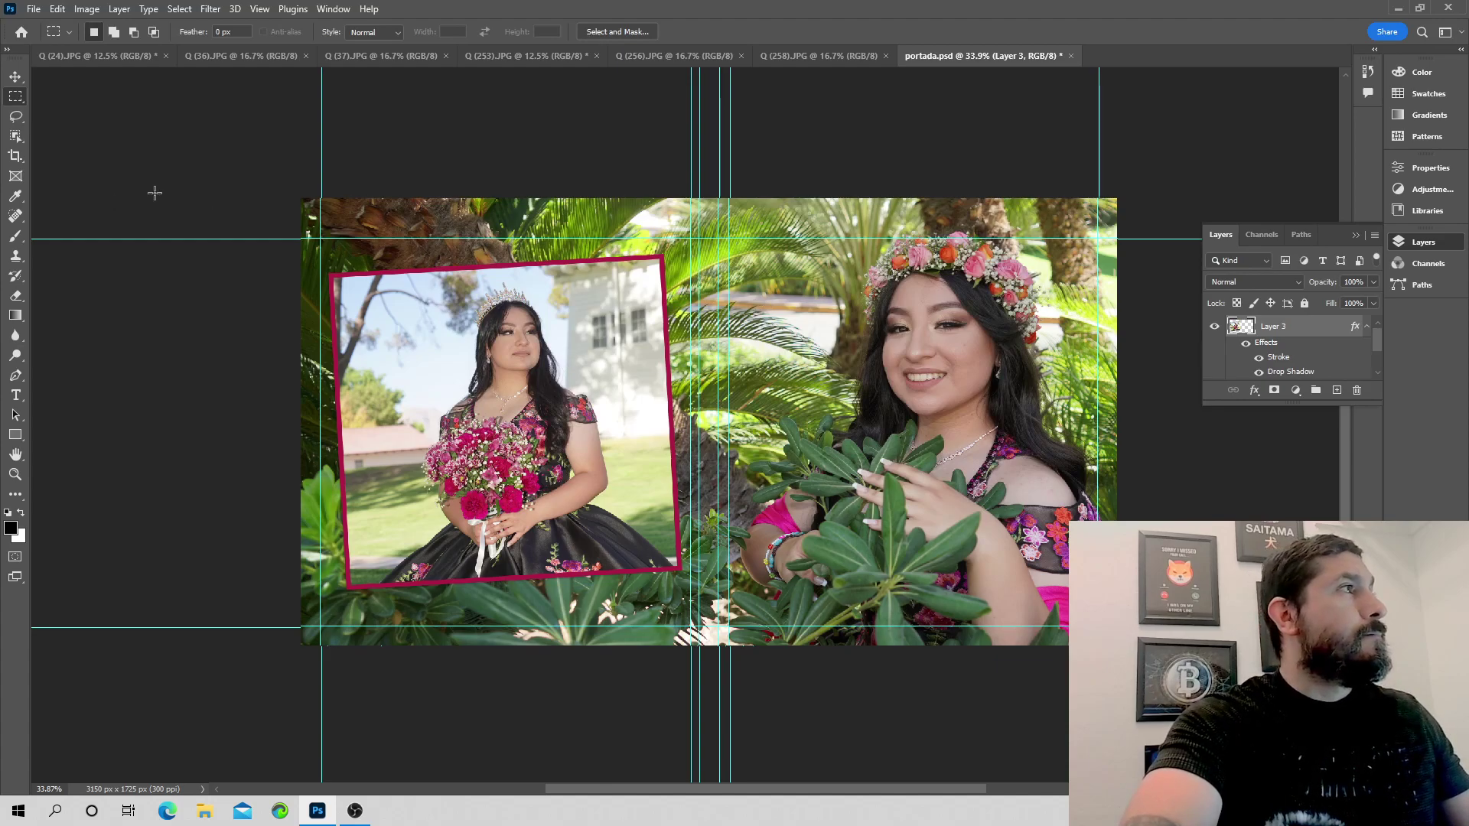
Create a paragraph text box across the upper part of the cover's right half.
left_click(15, 157)
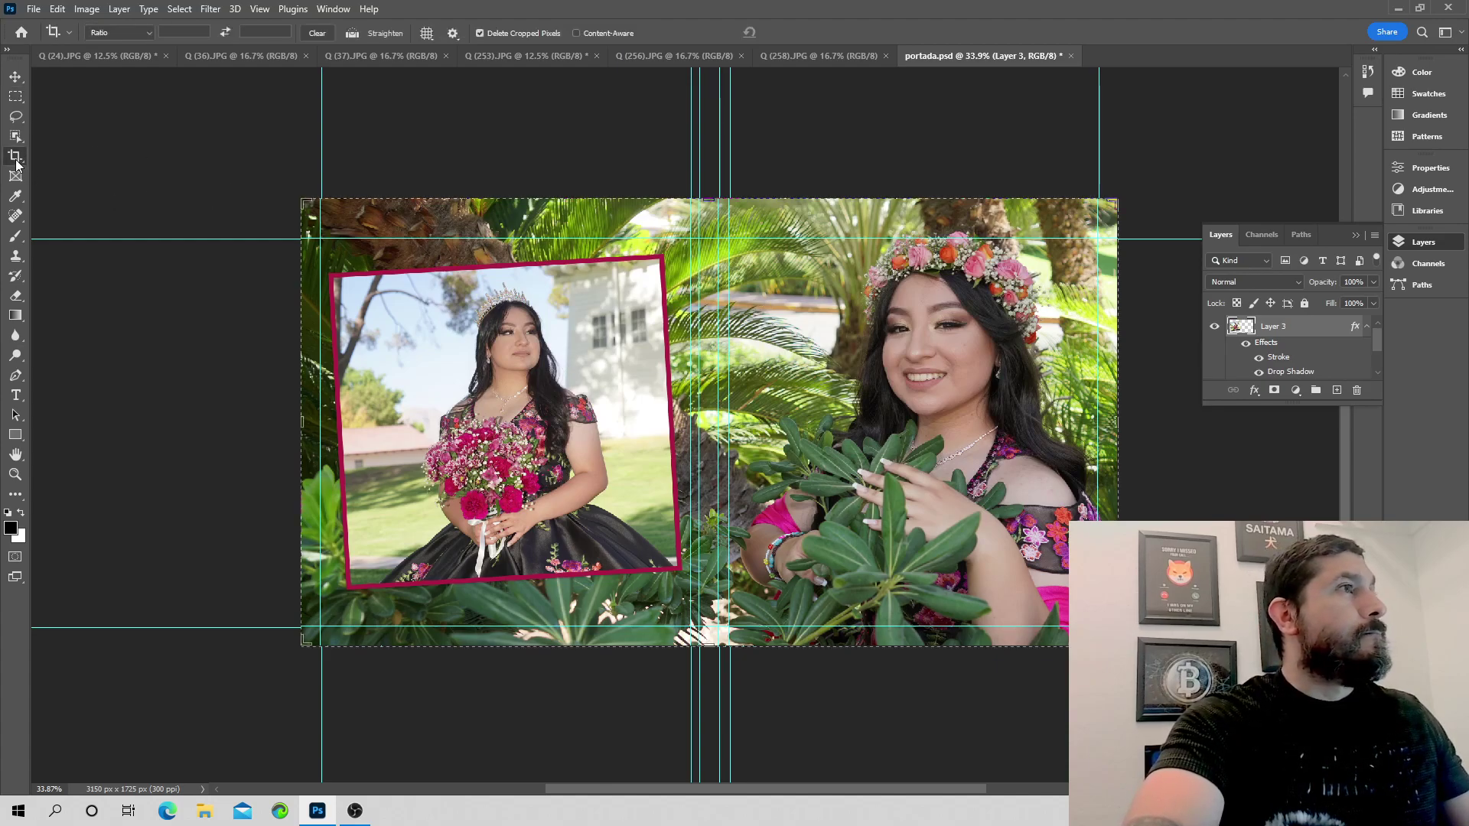
left_click(15, 394)
left_click_drag(732, 254, 975, 301)
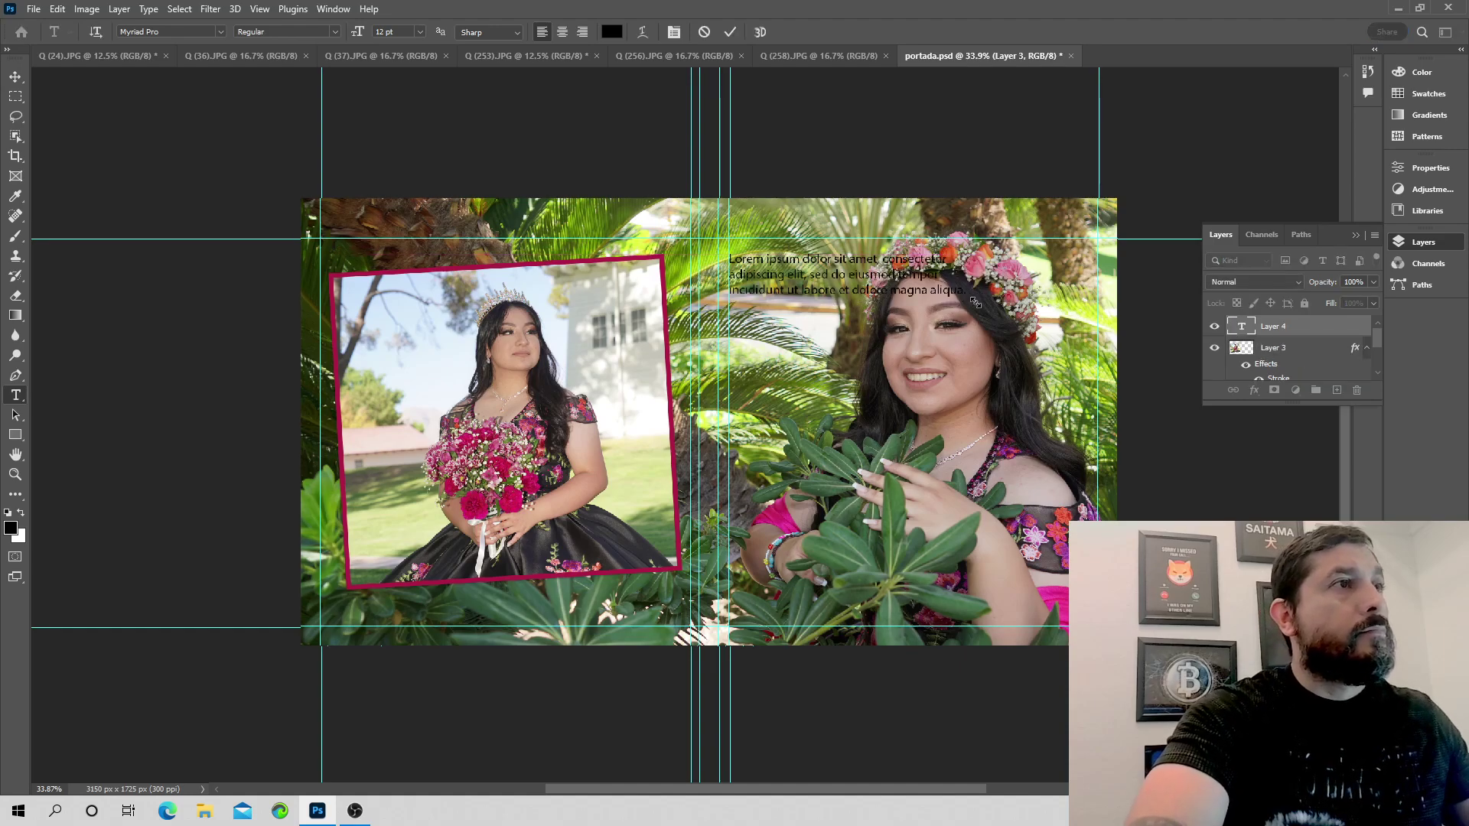
left_click(1240, 328)
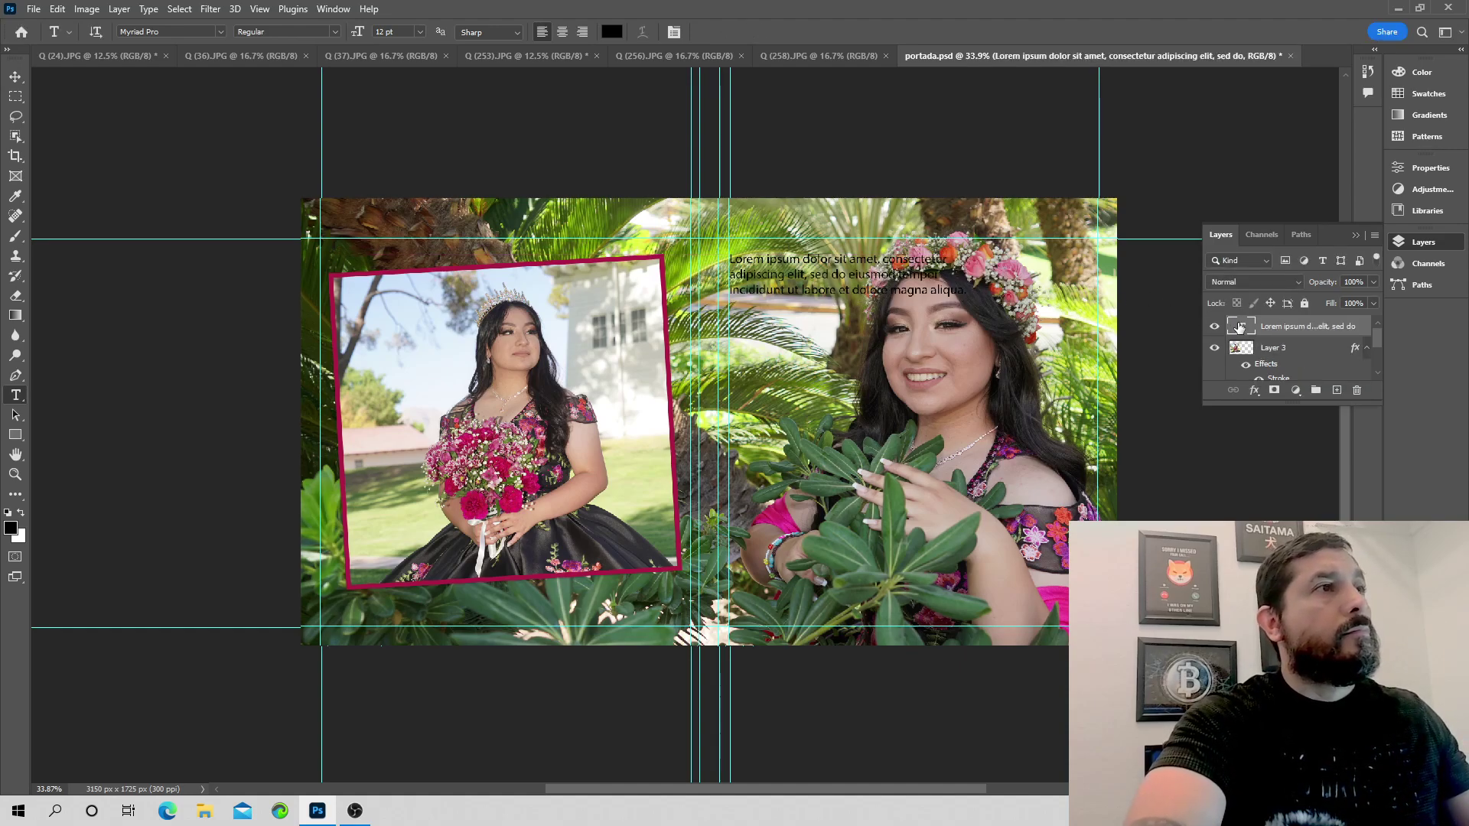
Replace the placeholder text with "Mis Quince Años" at 30 pt and move it to the lower part of the cover's right half.
double_click(1240, 327)
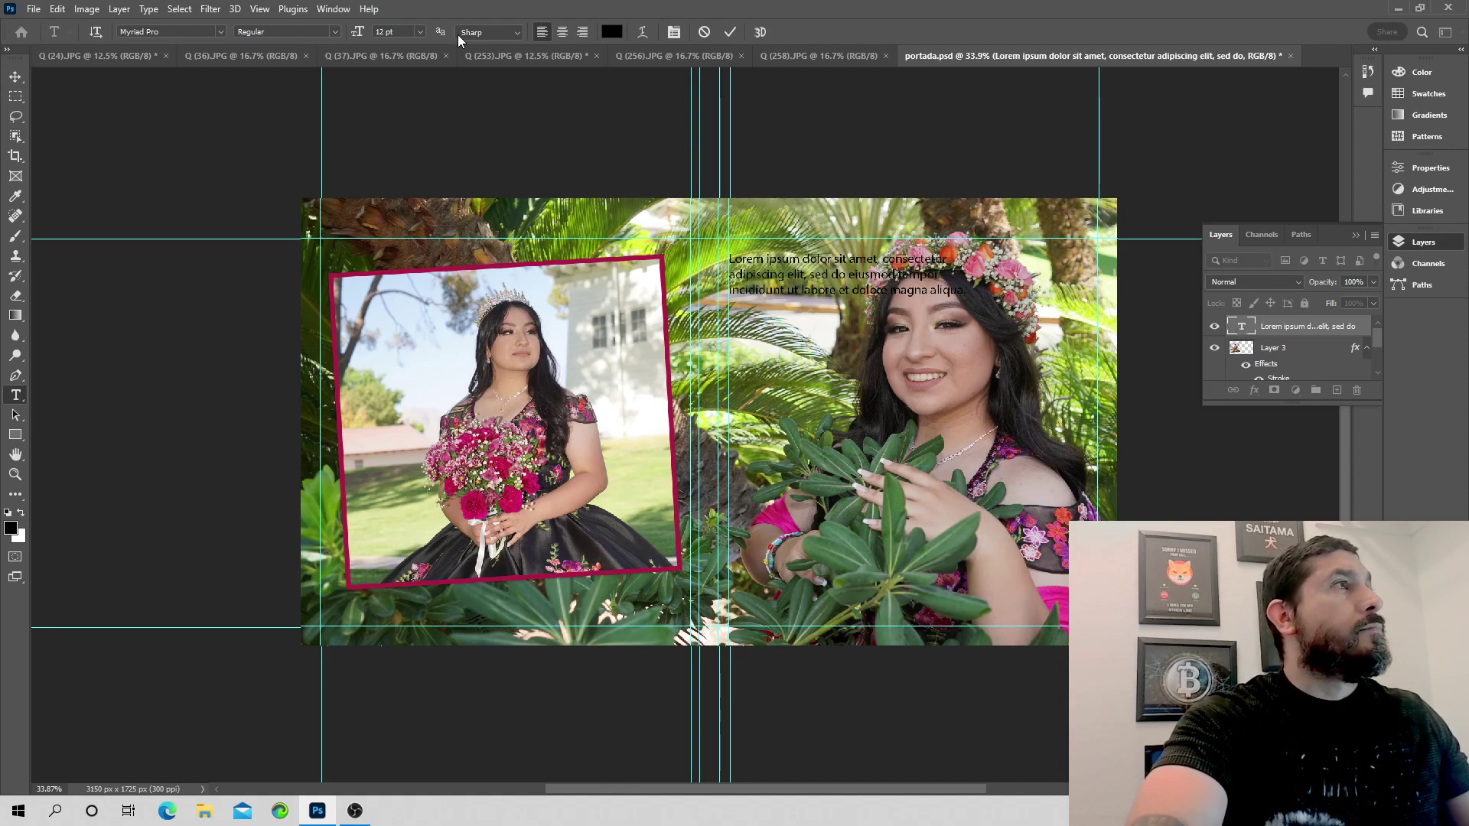
left_click(418, 32)
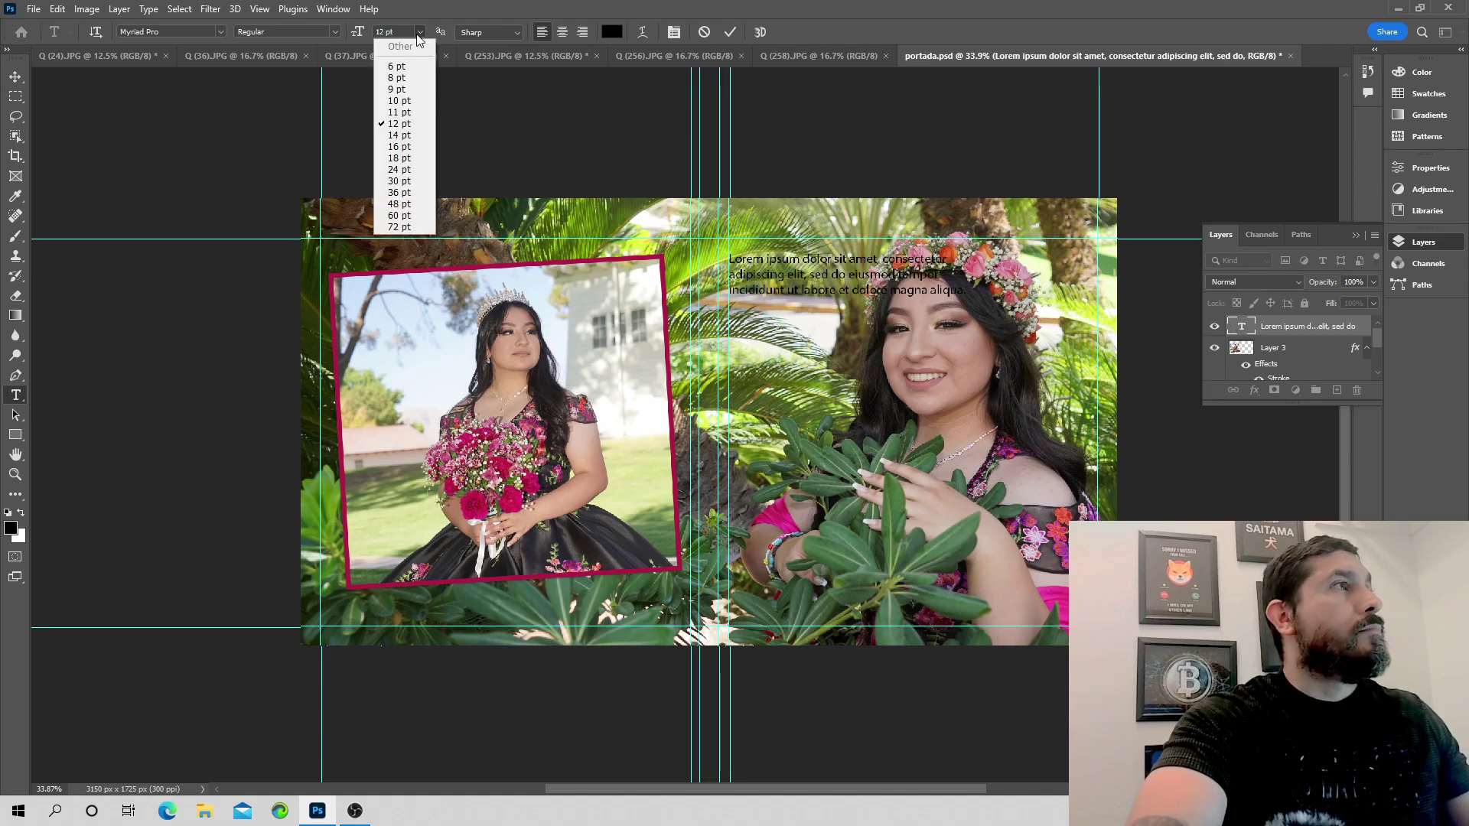
left_click(414, 181)
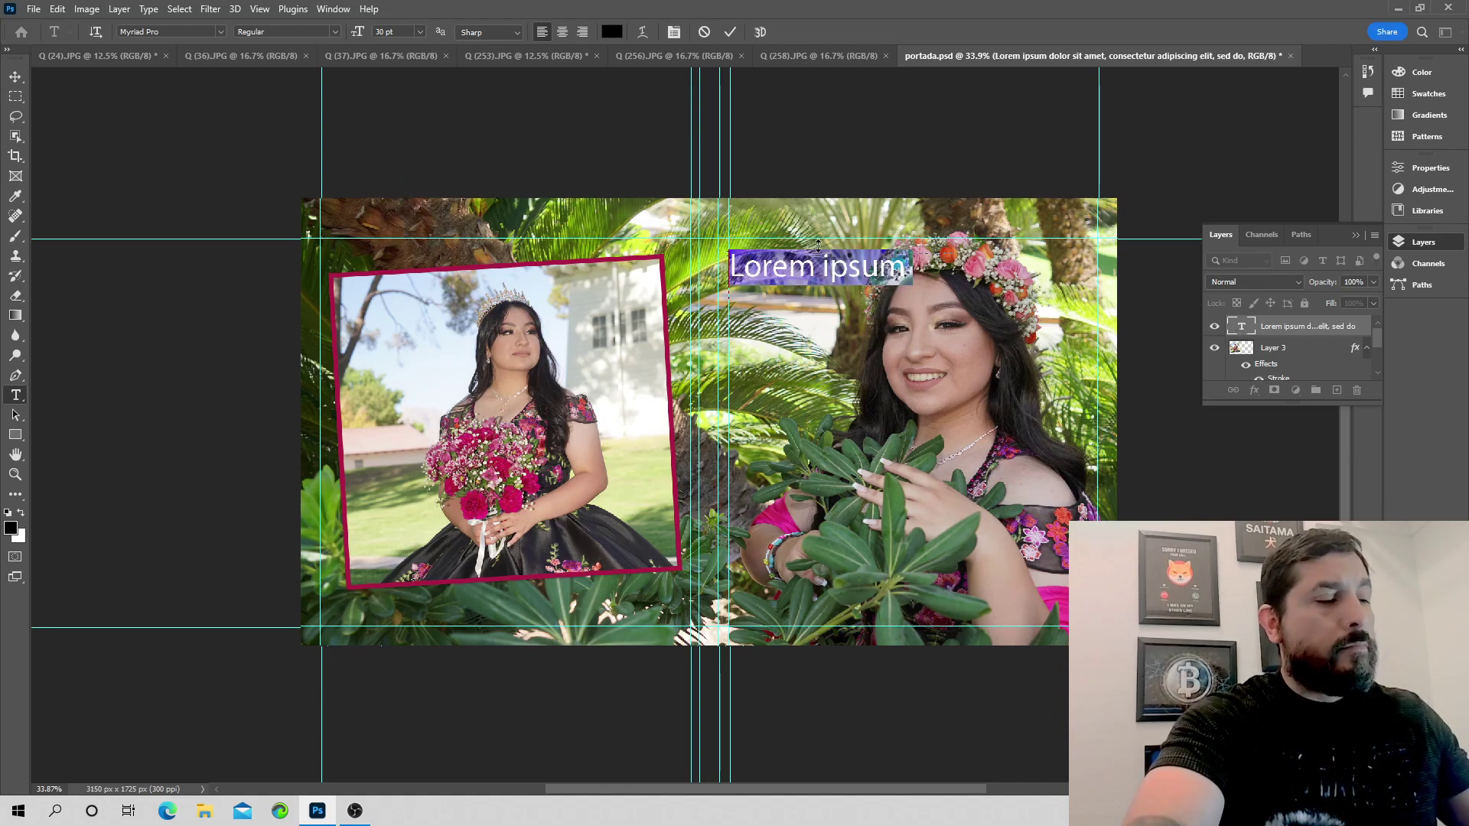
type("Mis Quince A")
type("ños")
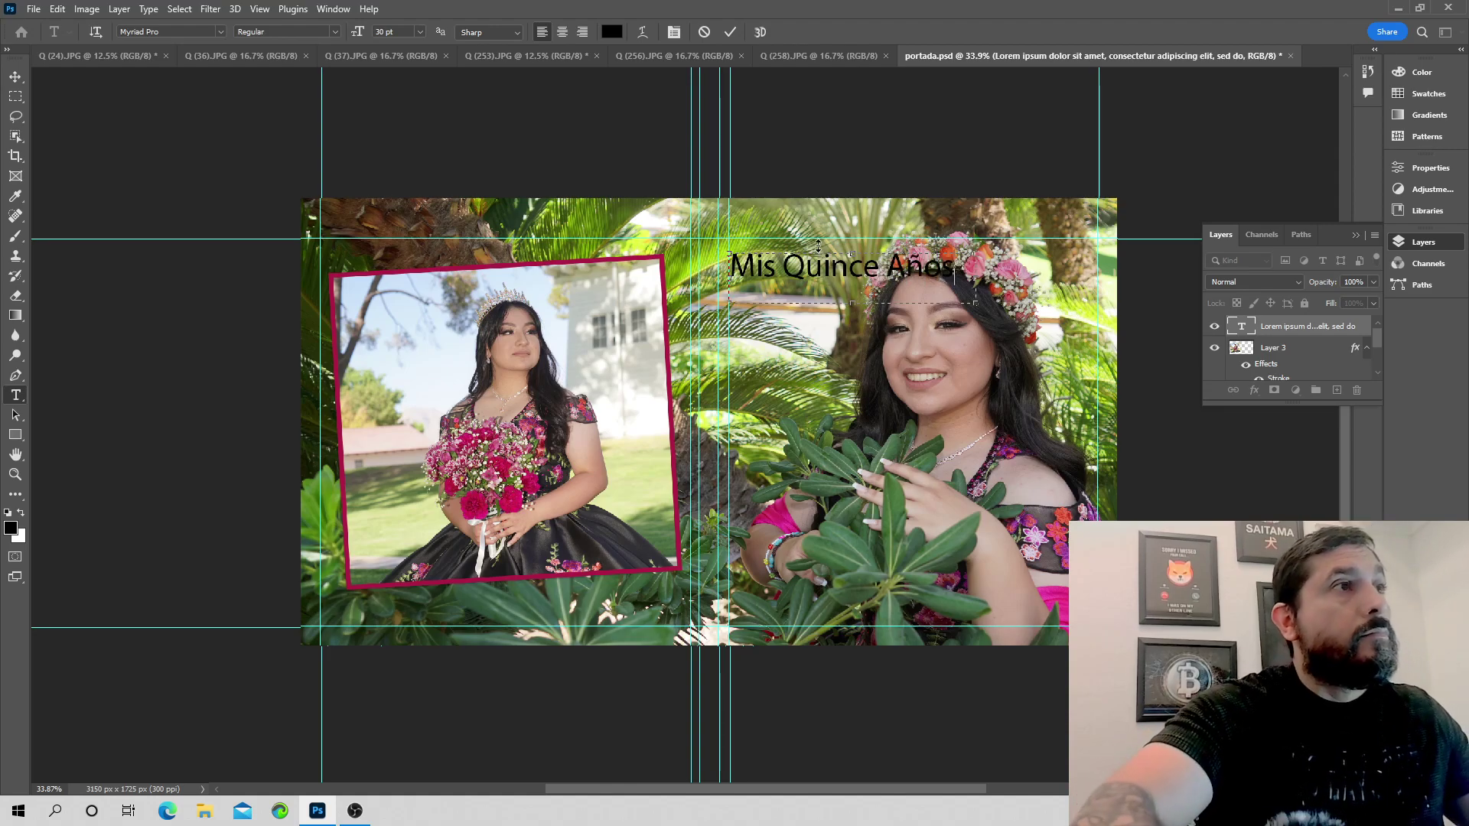
left_click(1249, 326)
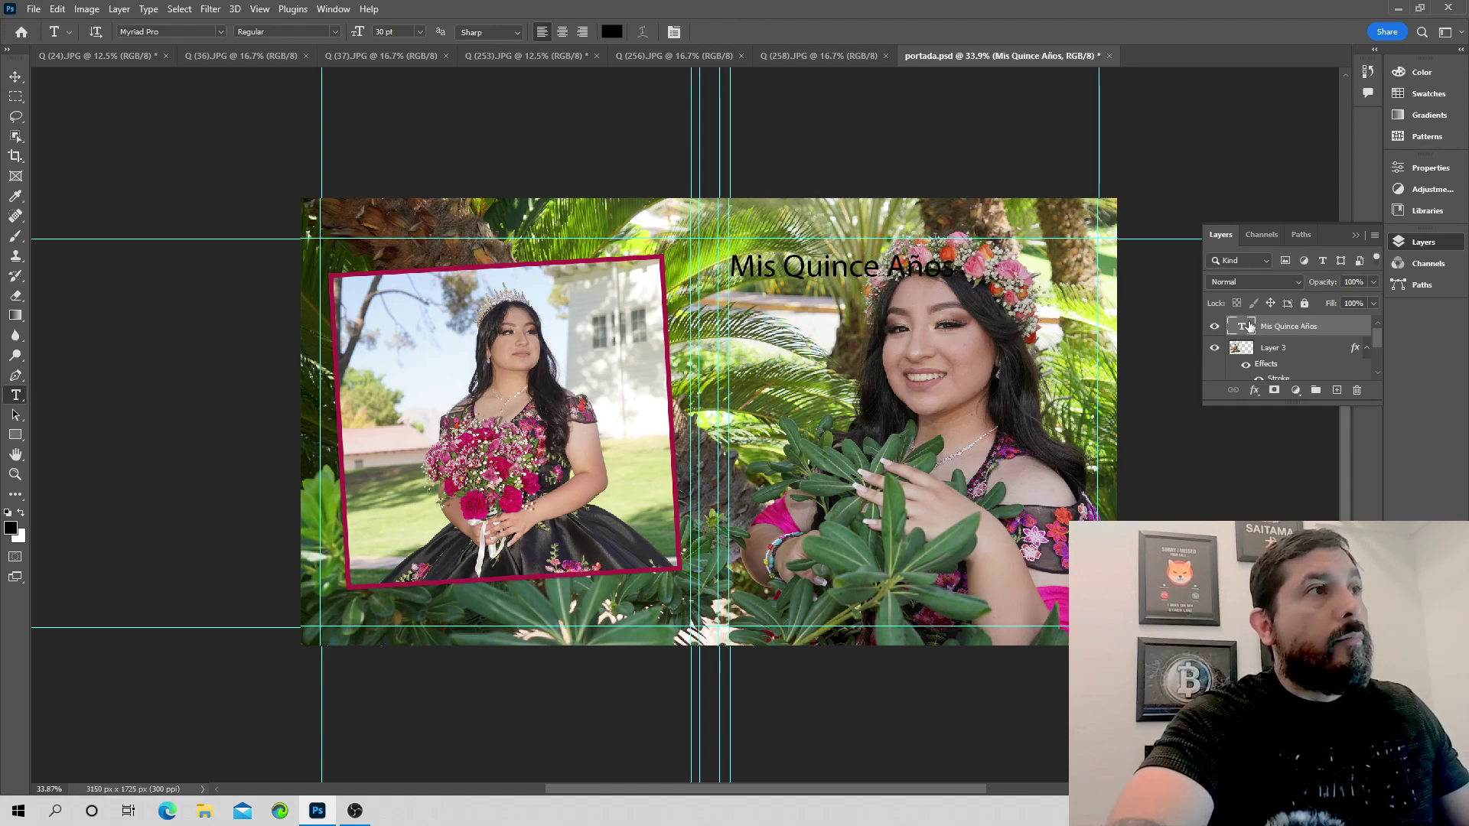
left_click_drag(928, 280, 934, 588)
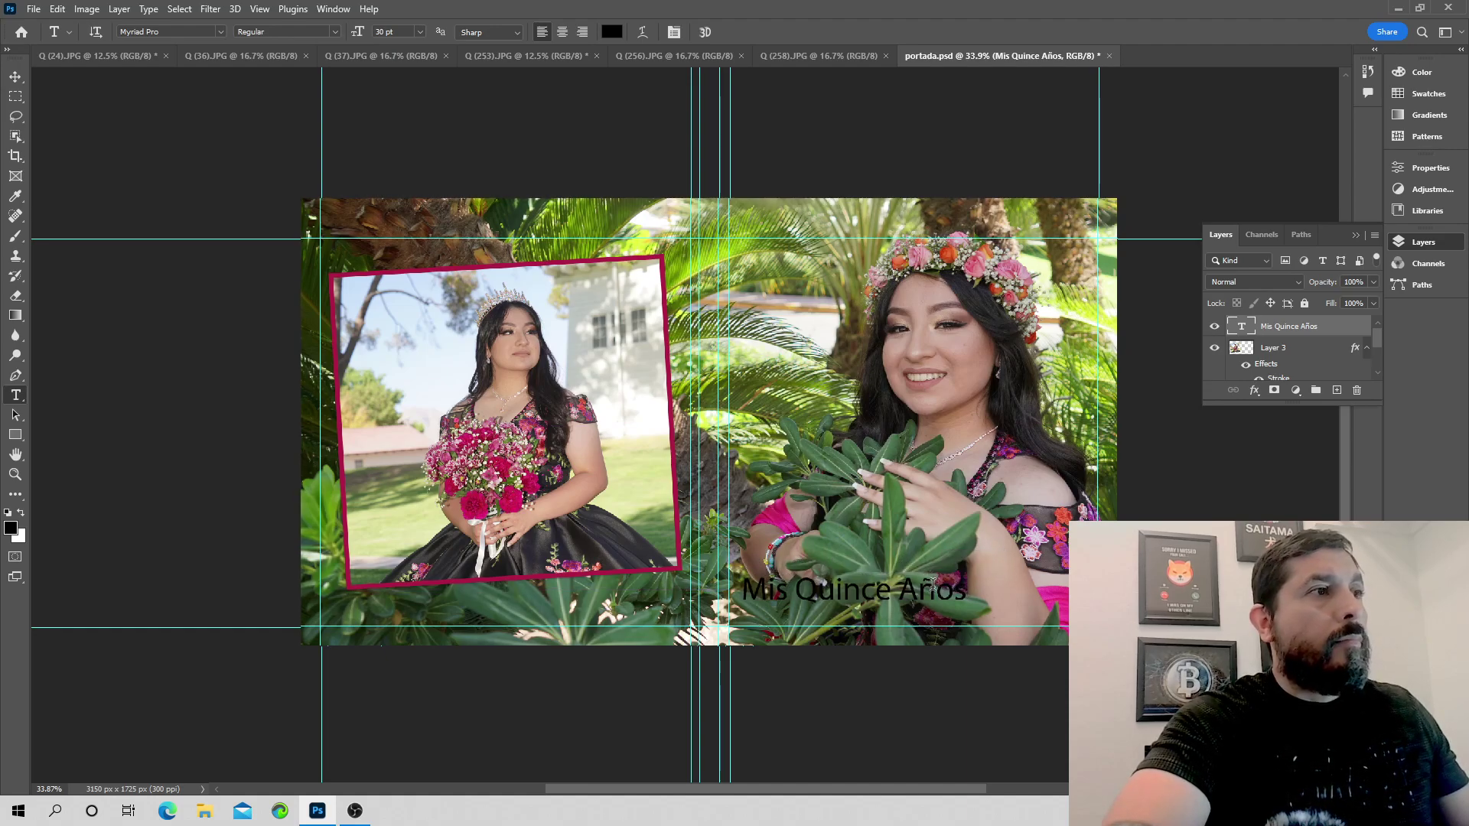
double_click(1342, 327)
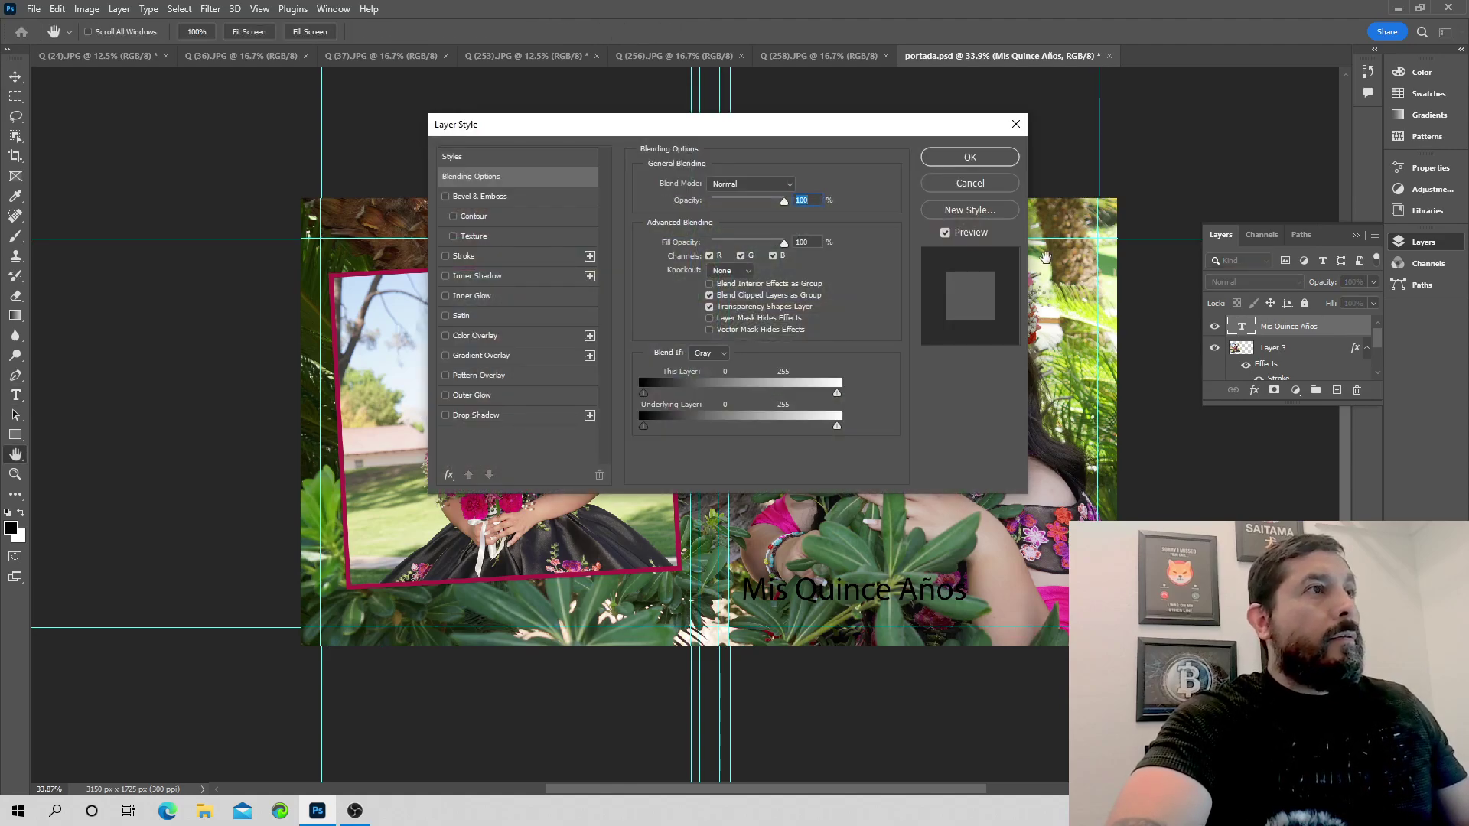
left_click(990, 158)
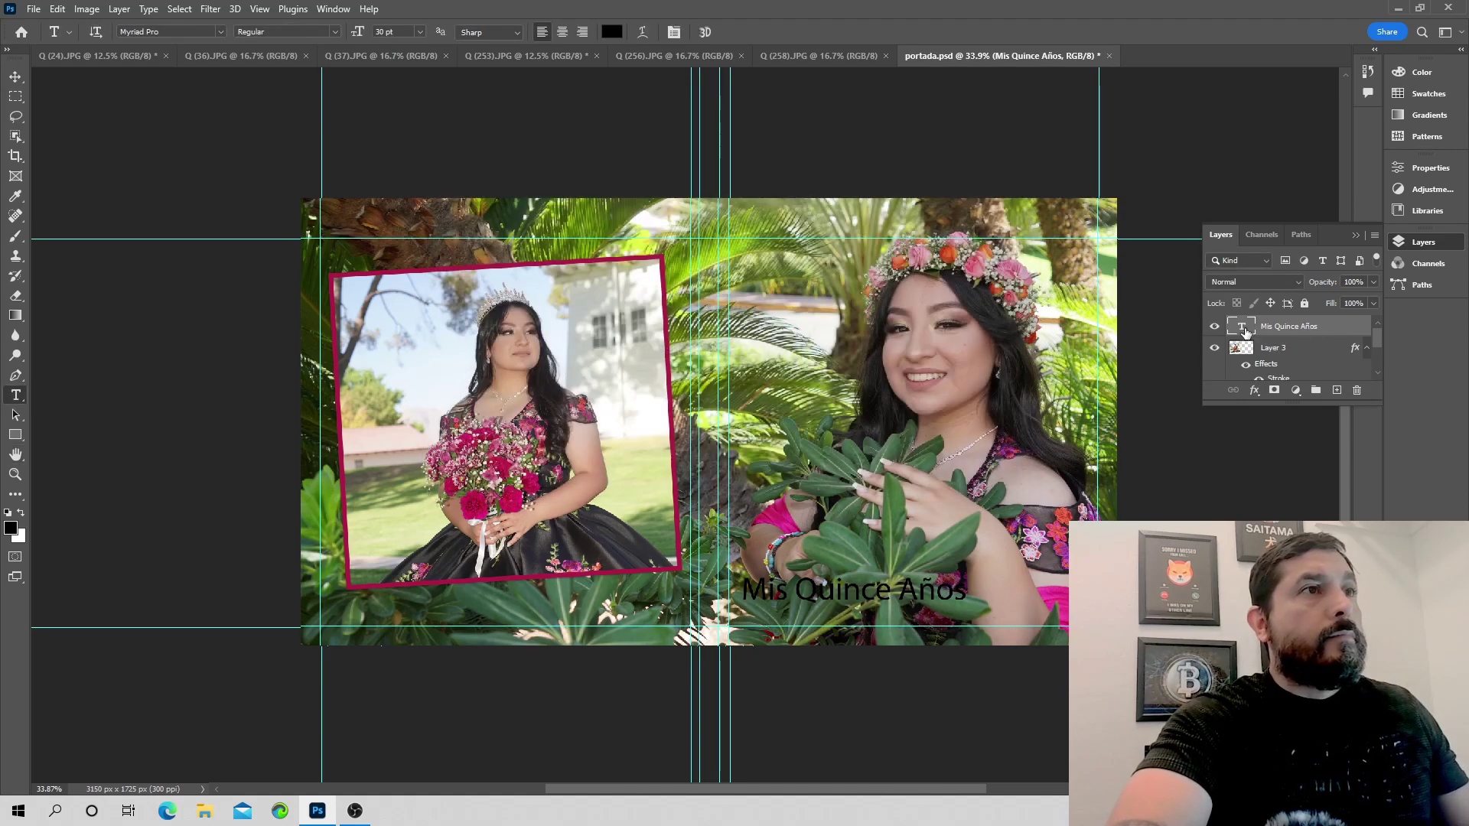
double_click(1244, 330)
key("ctrl+Return")
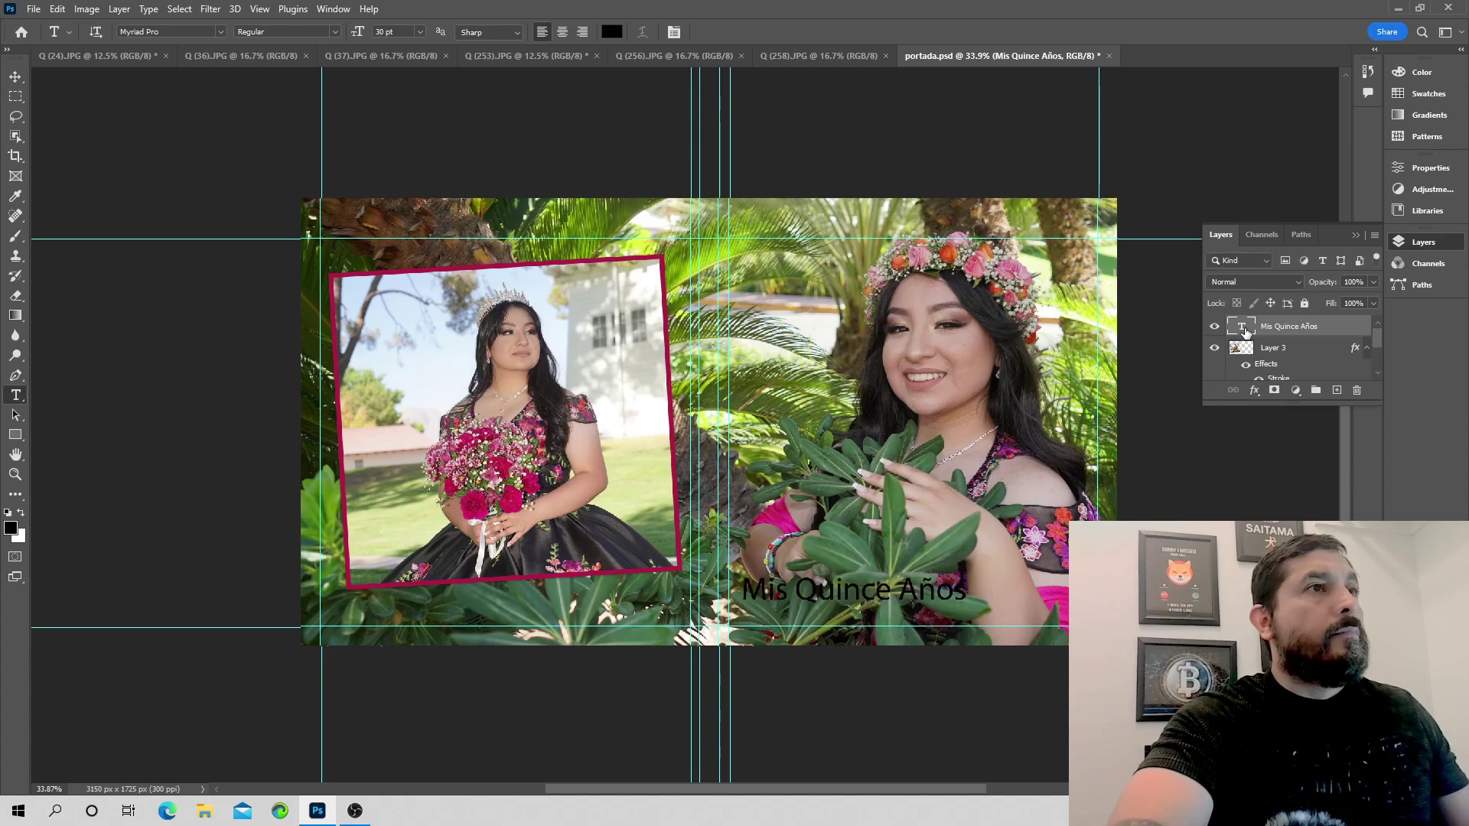
double_click(1244, 329)
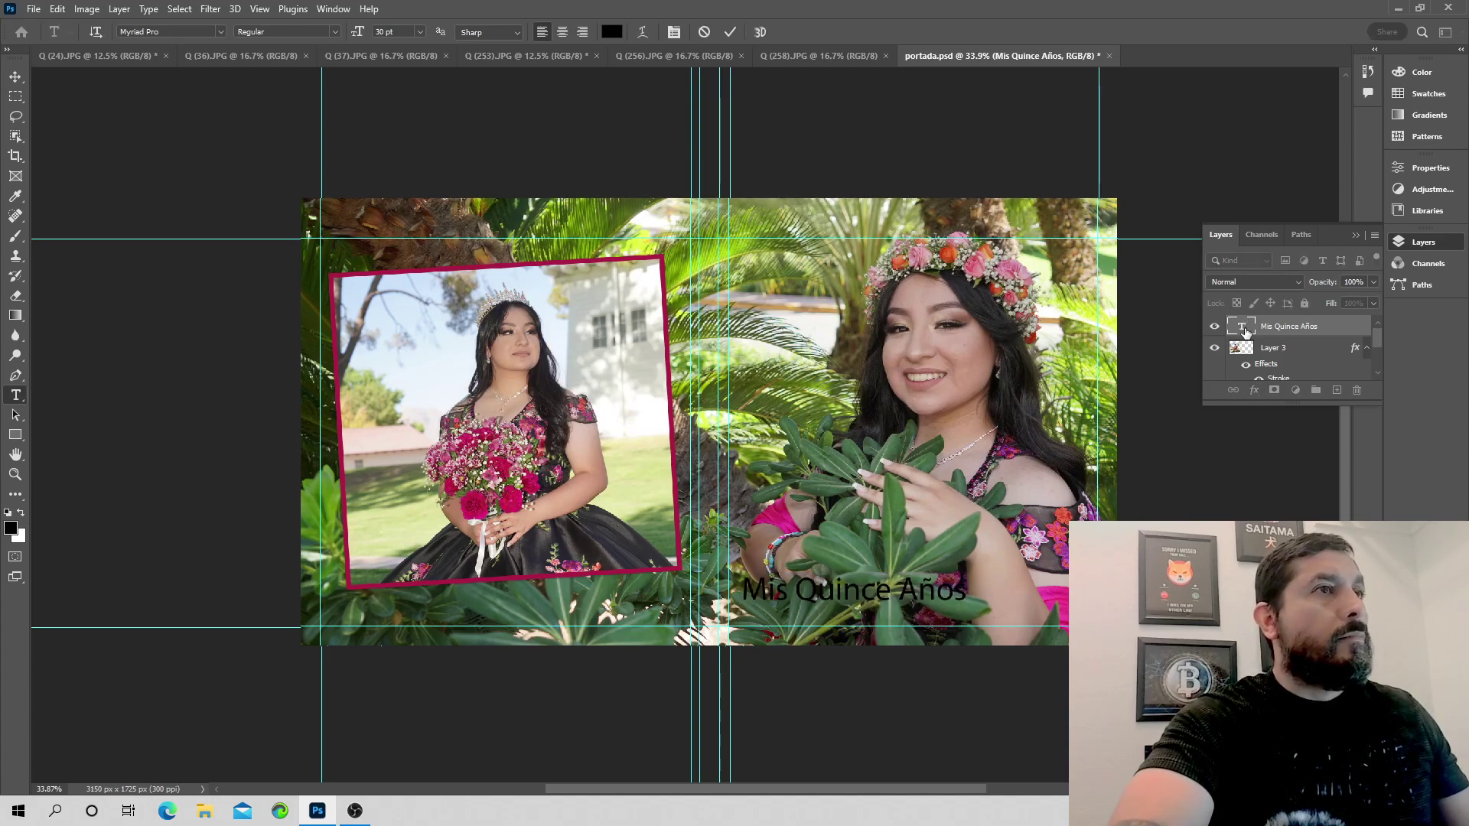
left_click(176, 33)
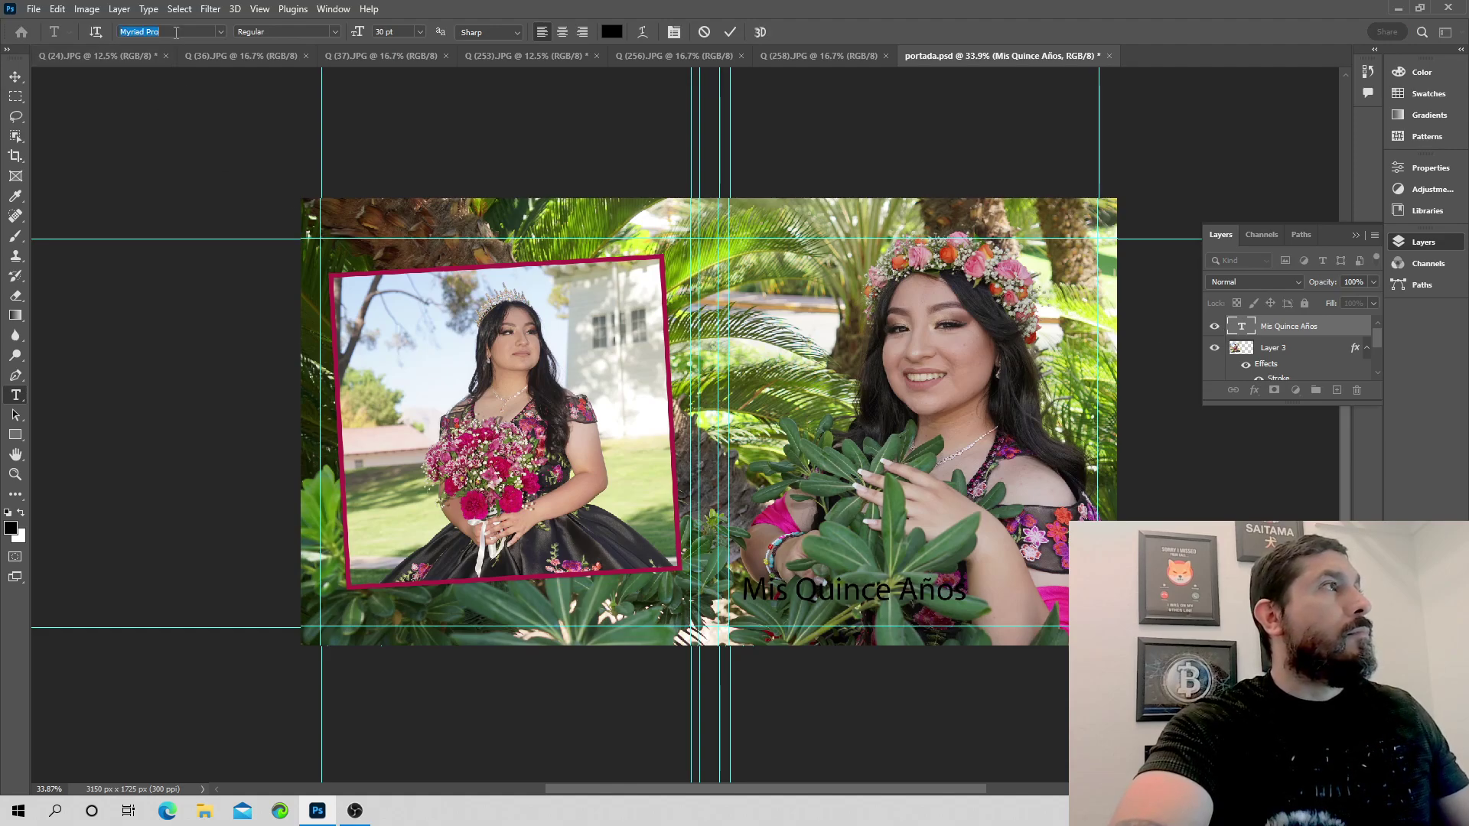
left_click(176, 33)
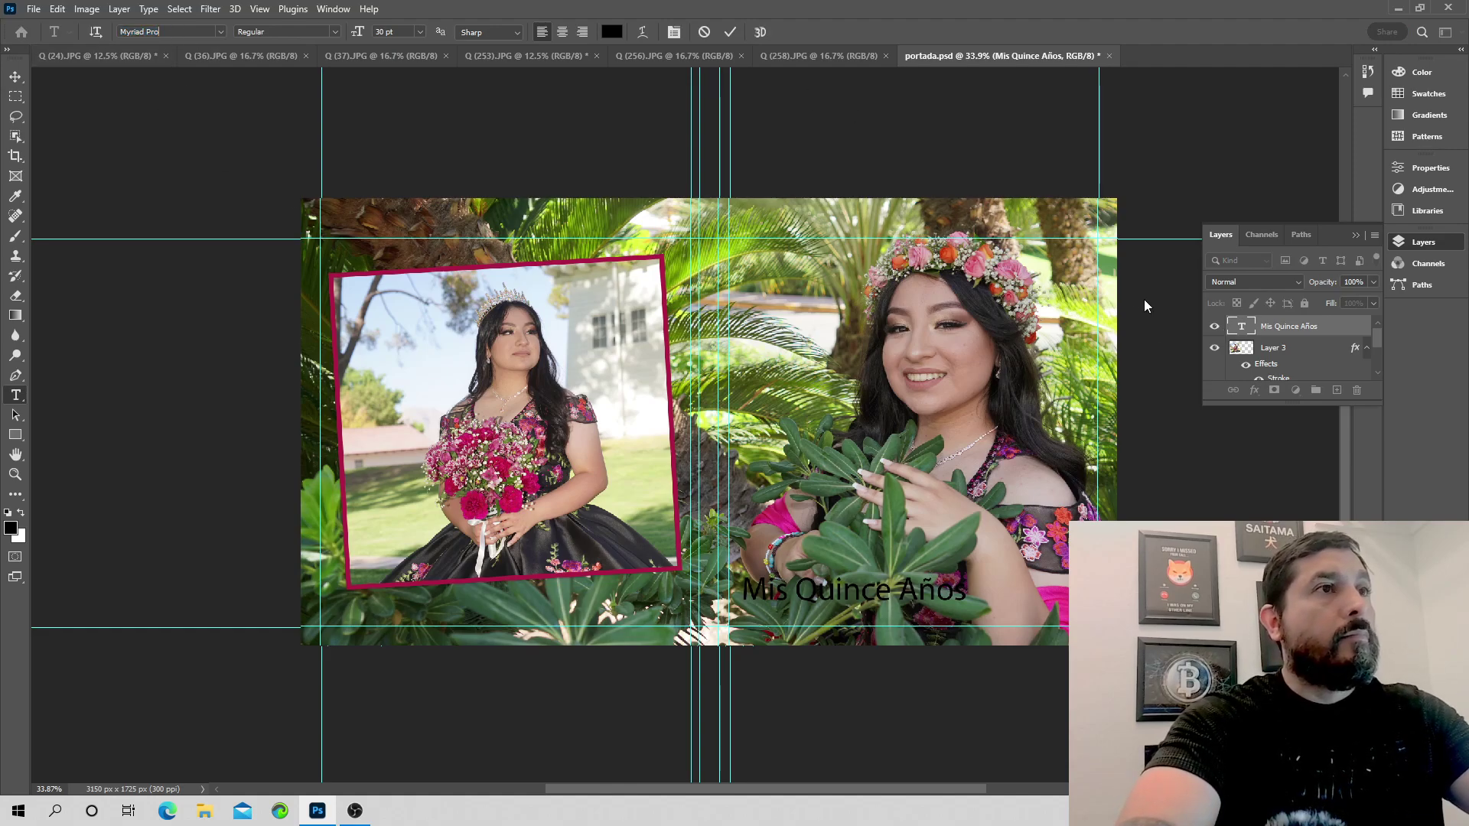
left_click(1235, 331)
double_click(1241, 328)
left_click(1307, 330)
double_click(1307, 329)
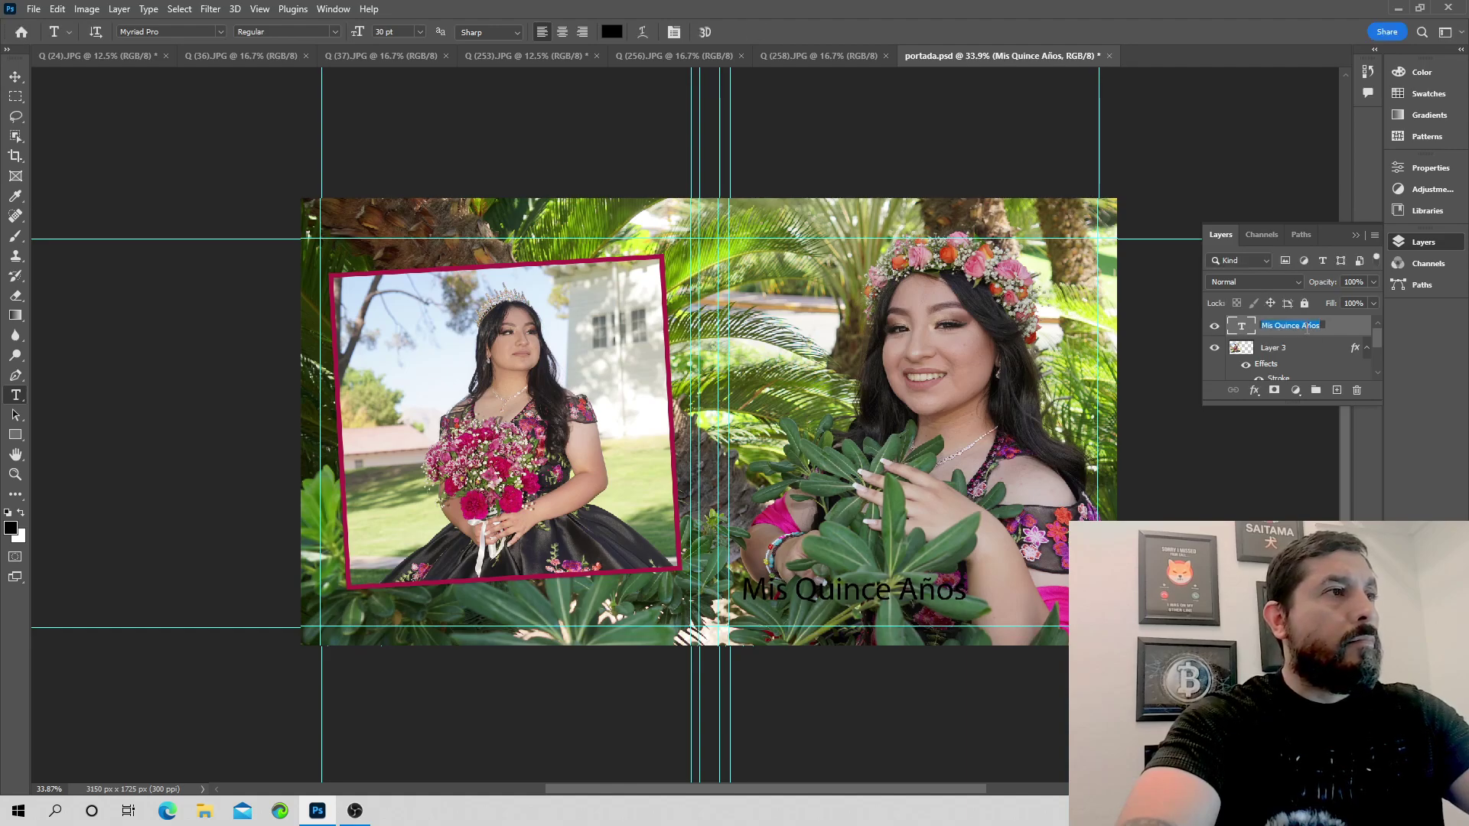
left_click(1215, 328)
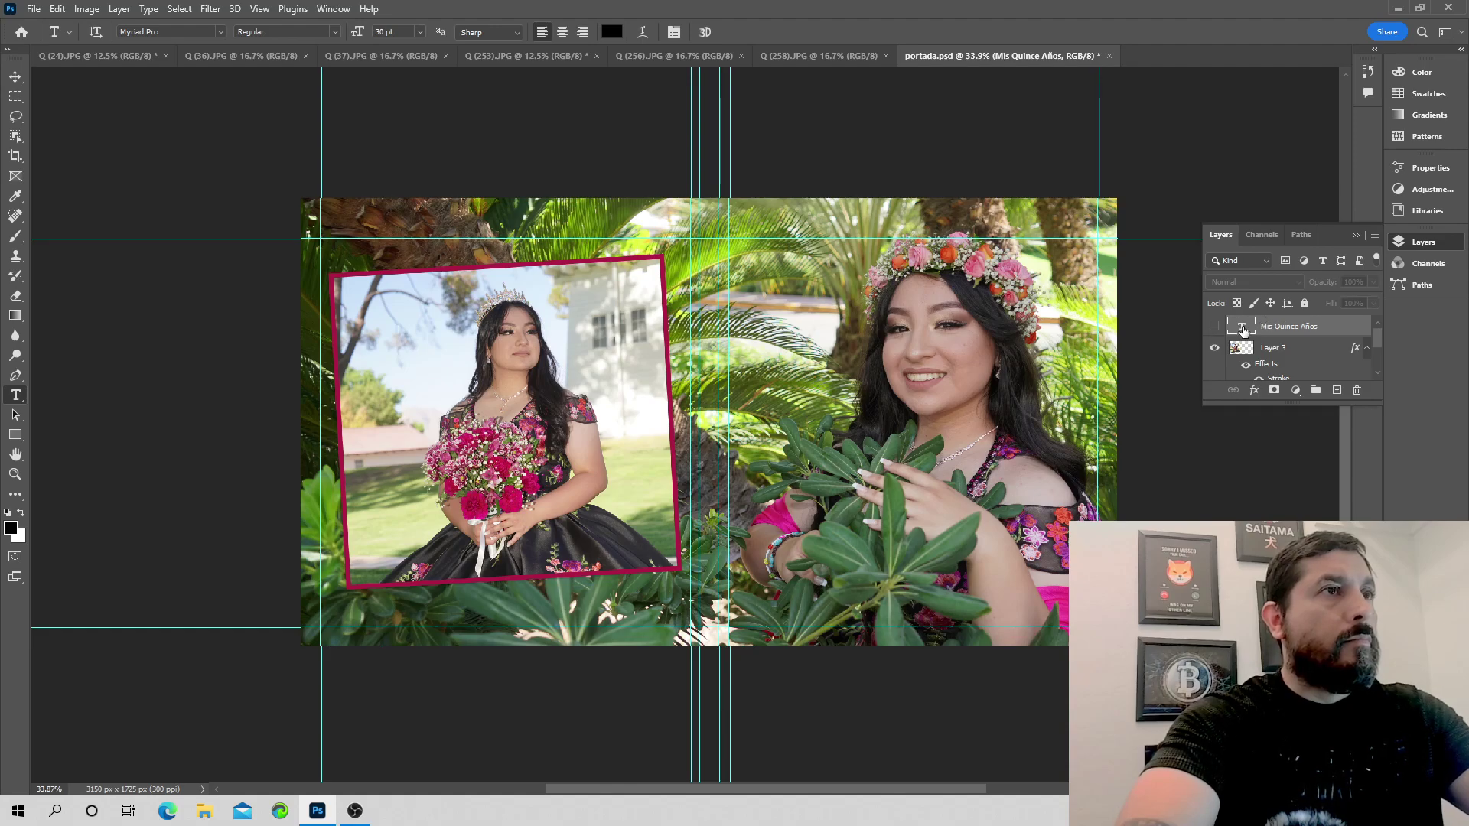
left_click(1213, 328)
double_click(1242, 327)
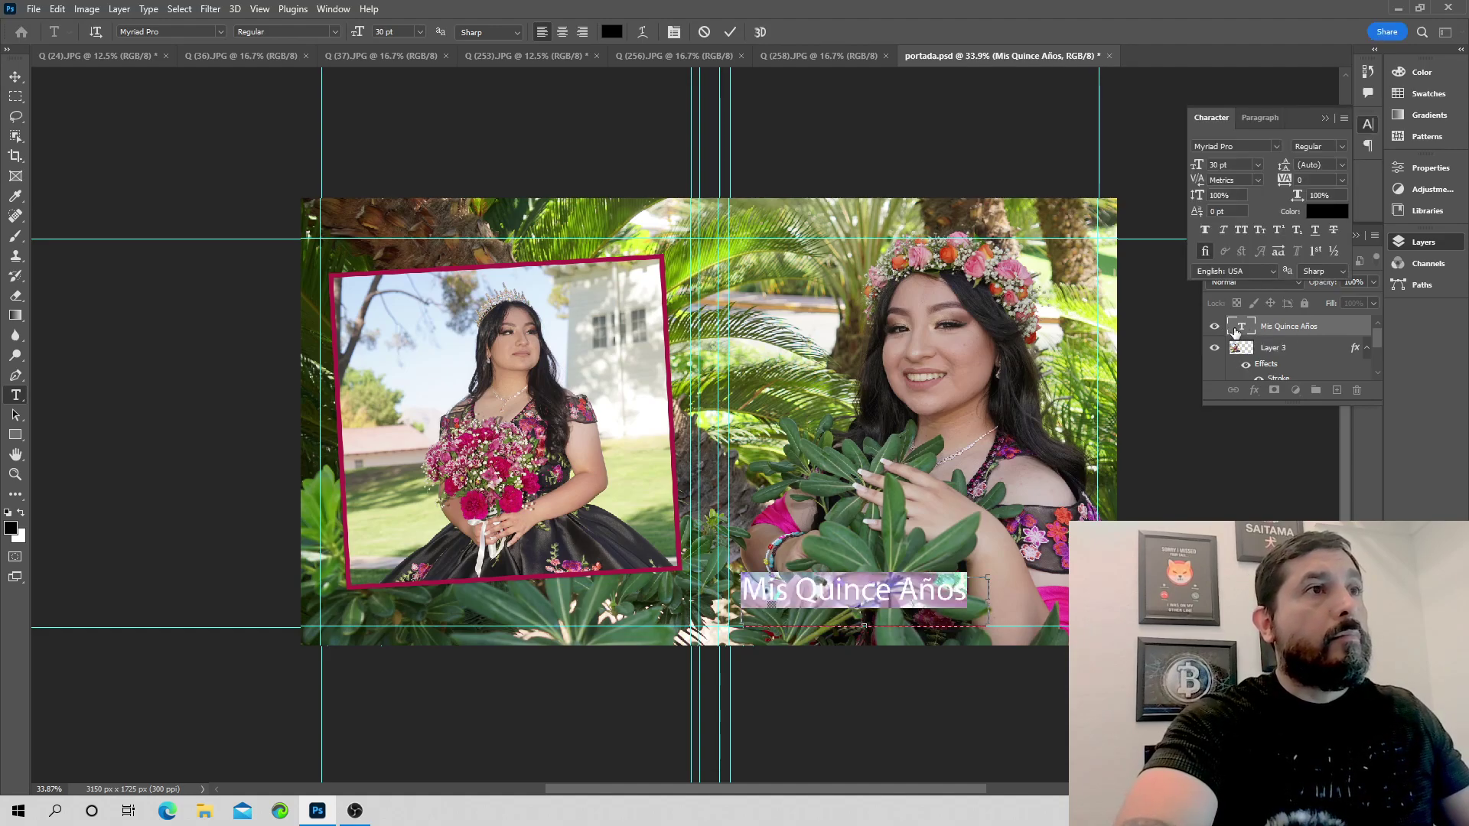
left_click(1235, 331)
double_click(1235, 331)
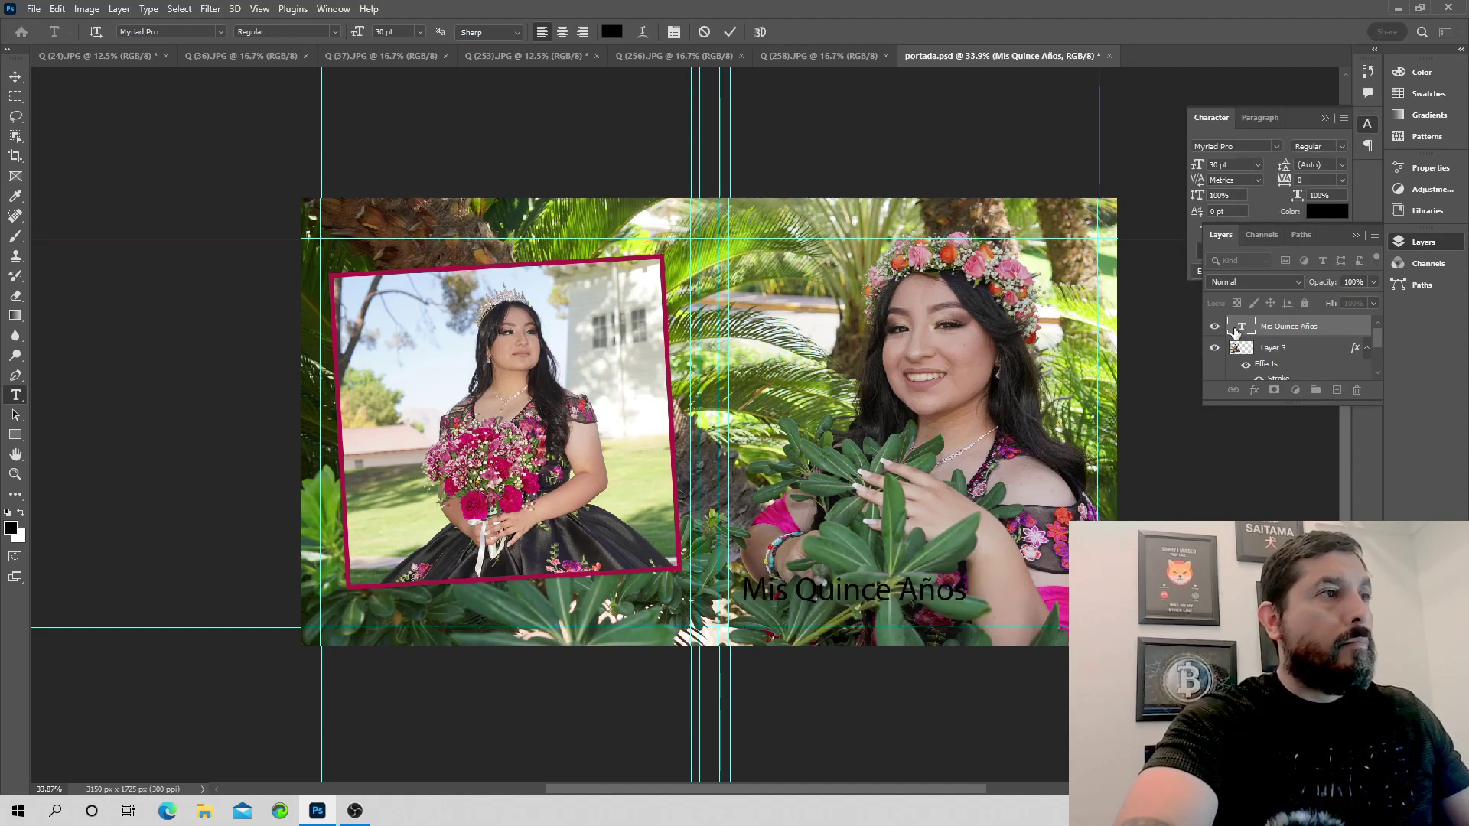
Select the whole "Mis Quince Años" title and set its font to Constantia Bold.
left_click(967, 590)
left_click_drag(968, 590, 733, 601)
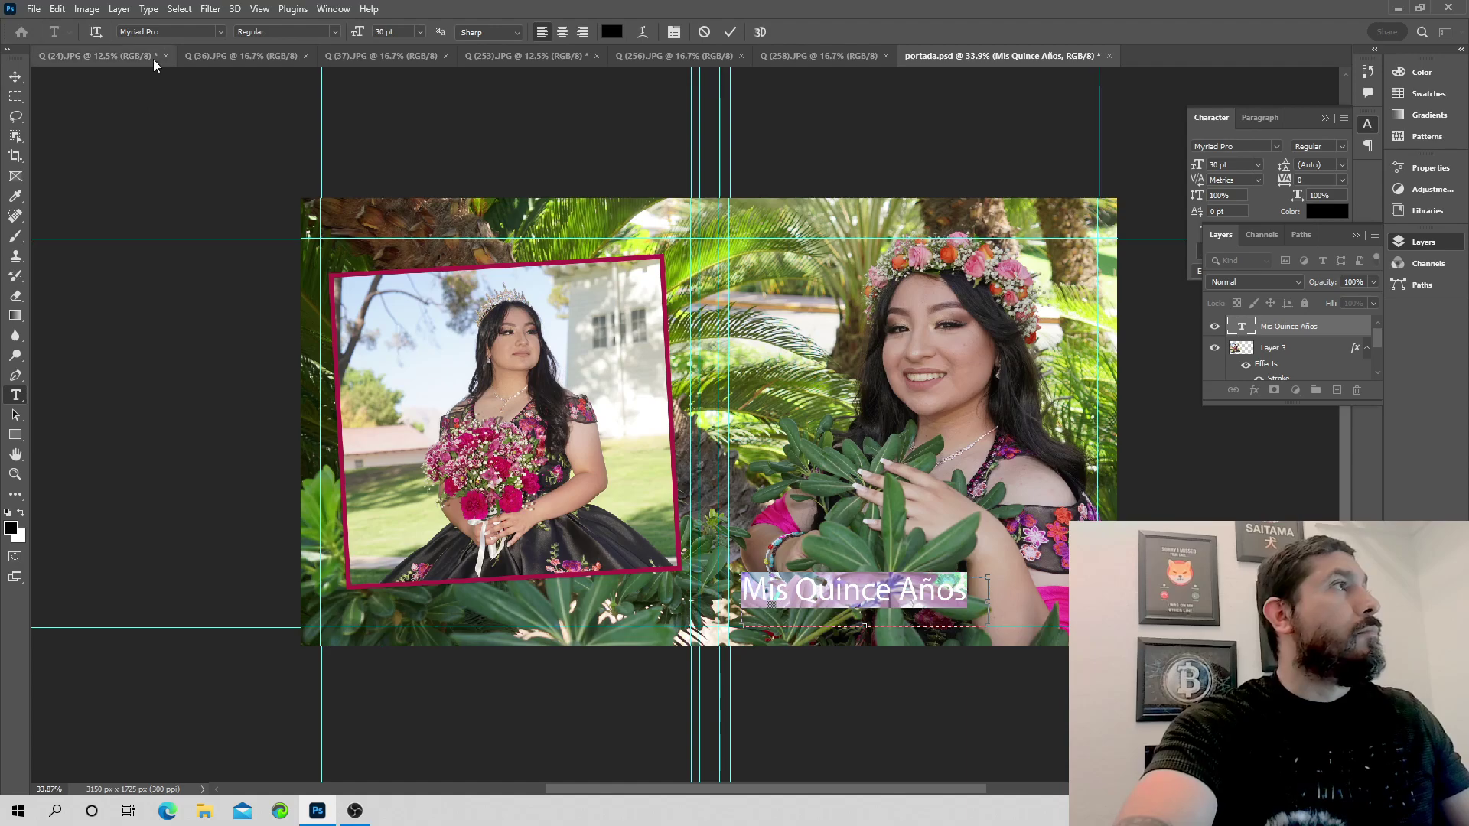
left_click(224, 33)
left_click(201, 103)
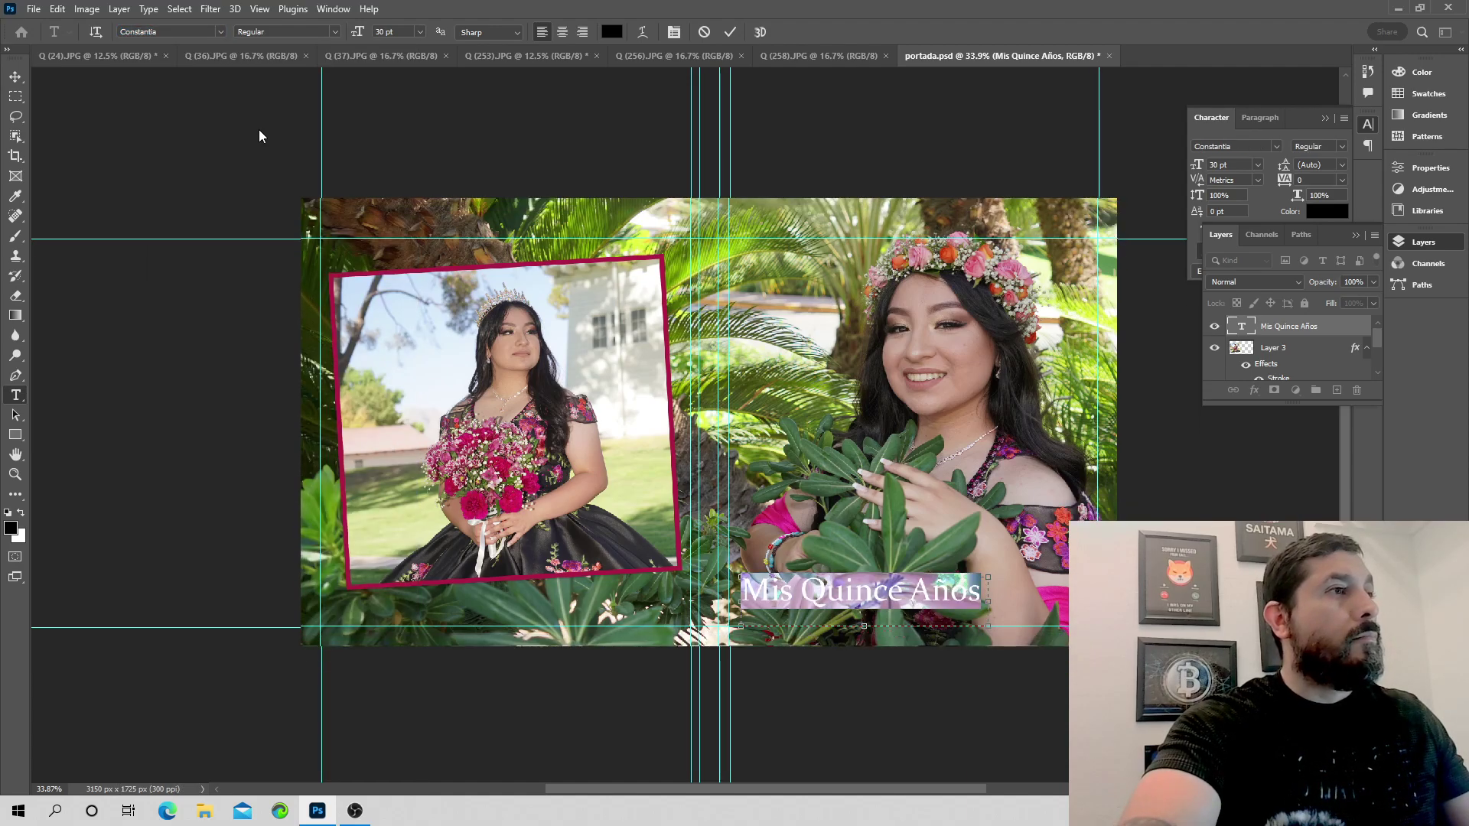
left_click(177, 33)
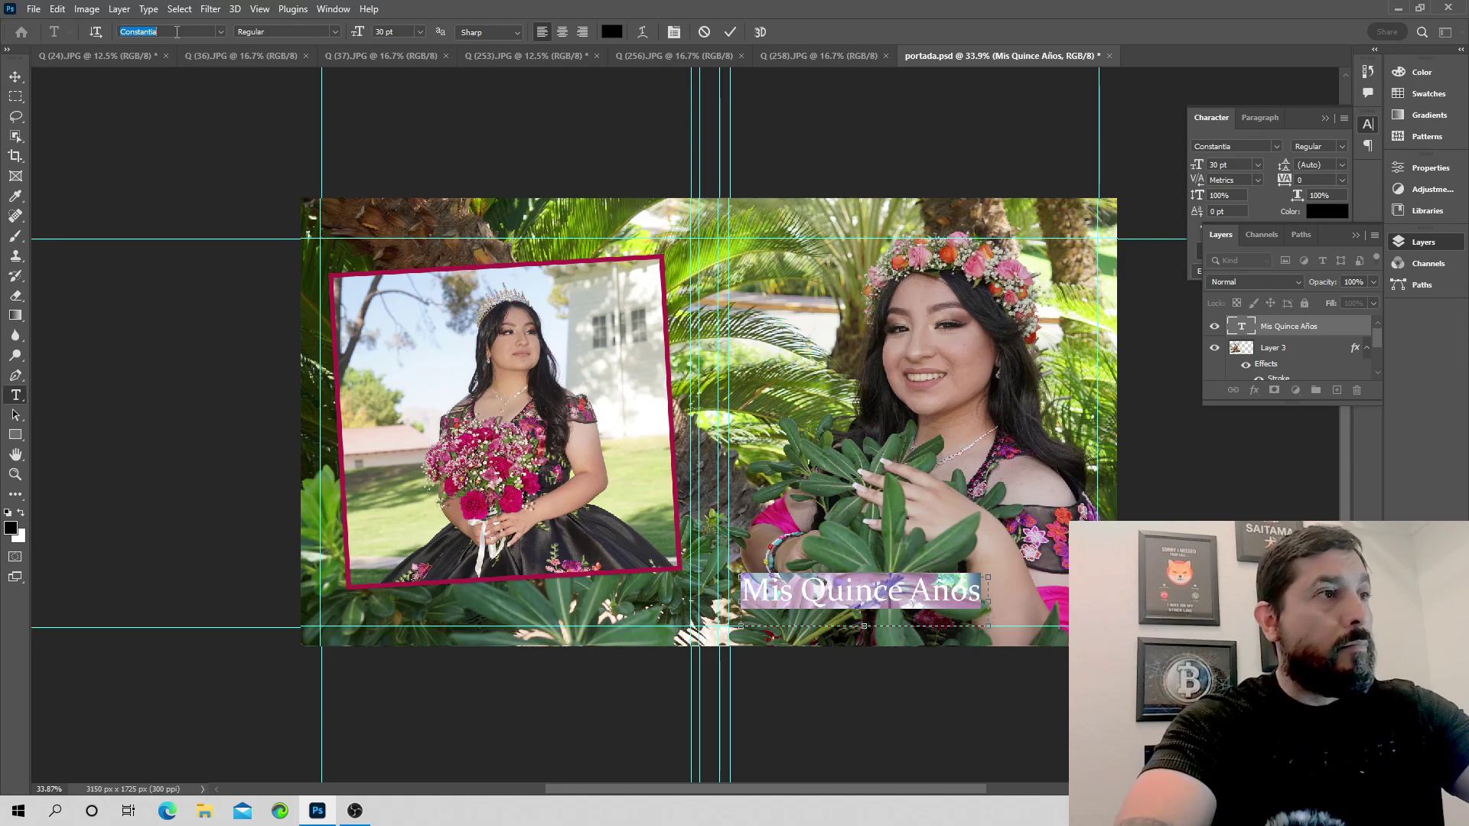
left_click(177, 32)
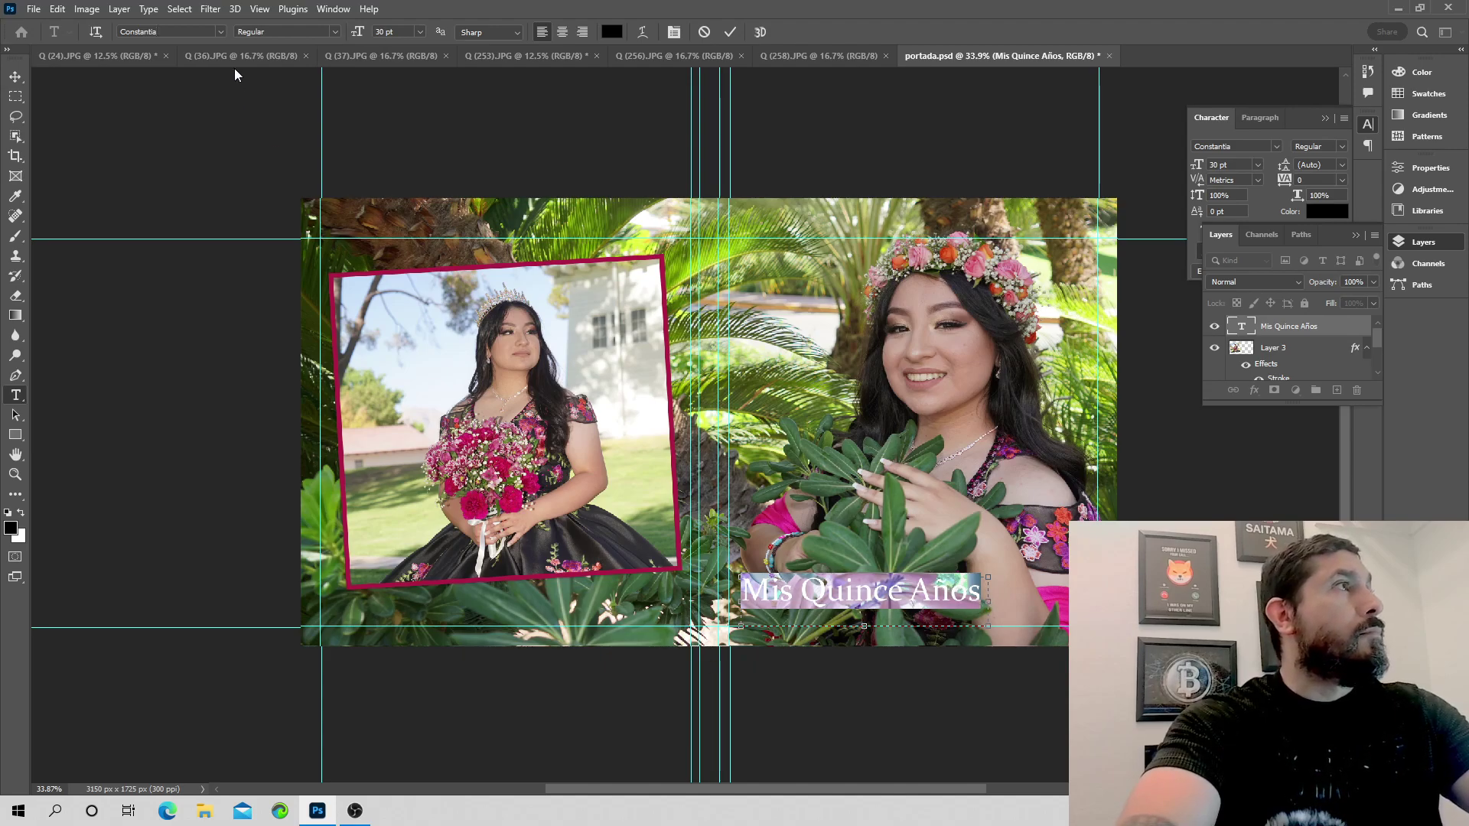
left_click(337, 32)
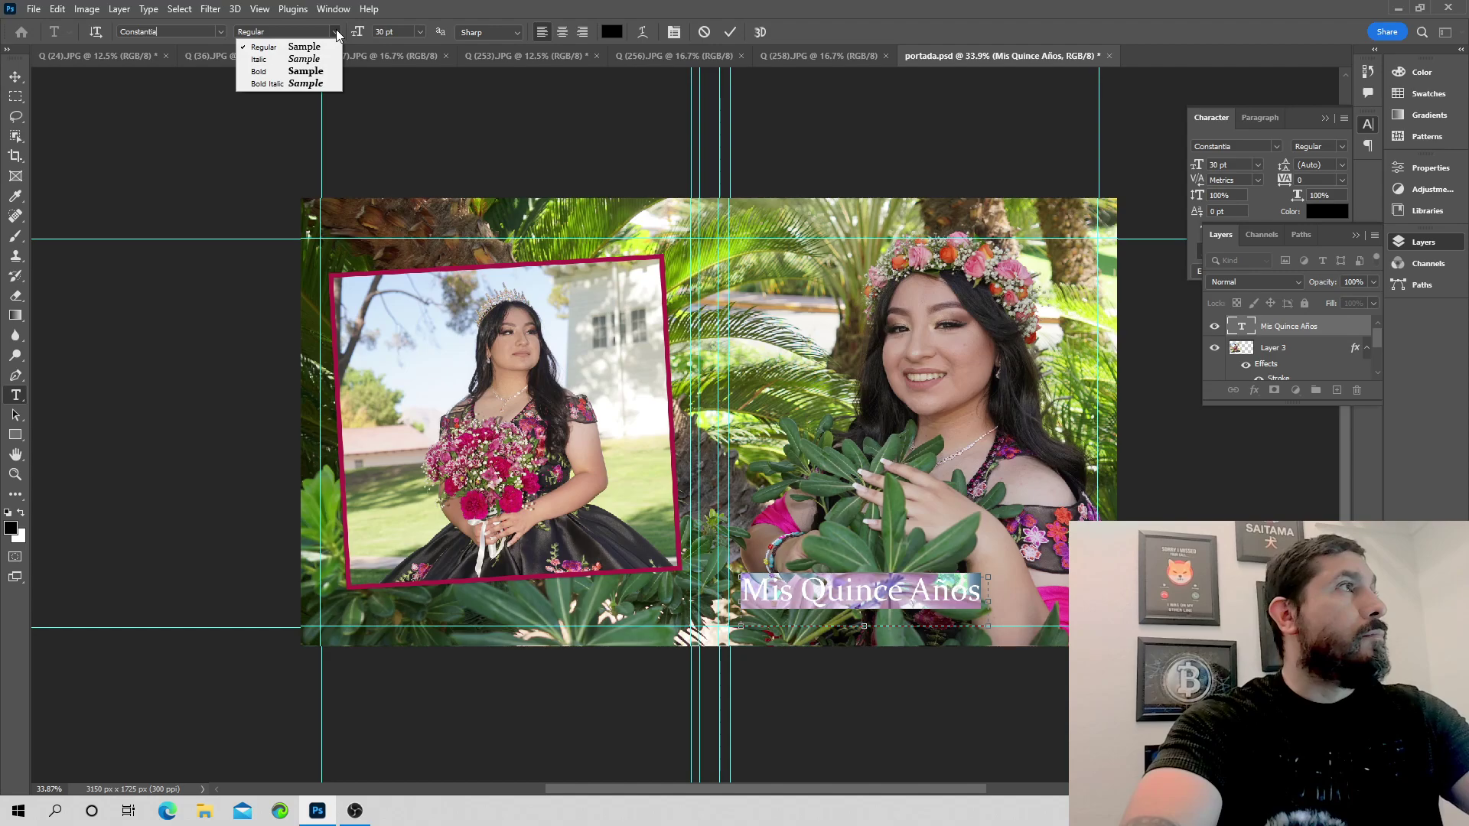
left_click(315, 72)
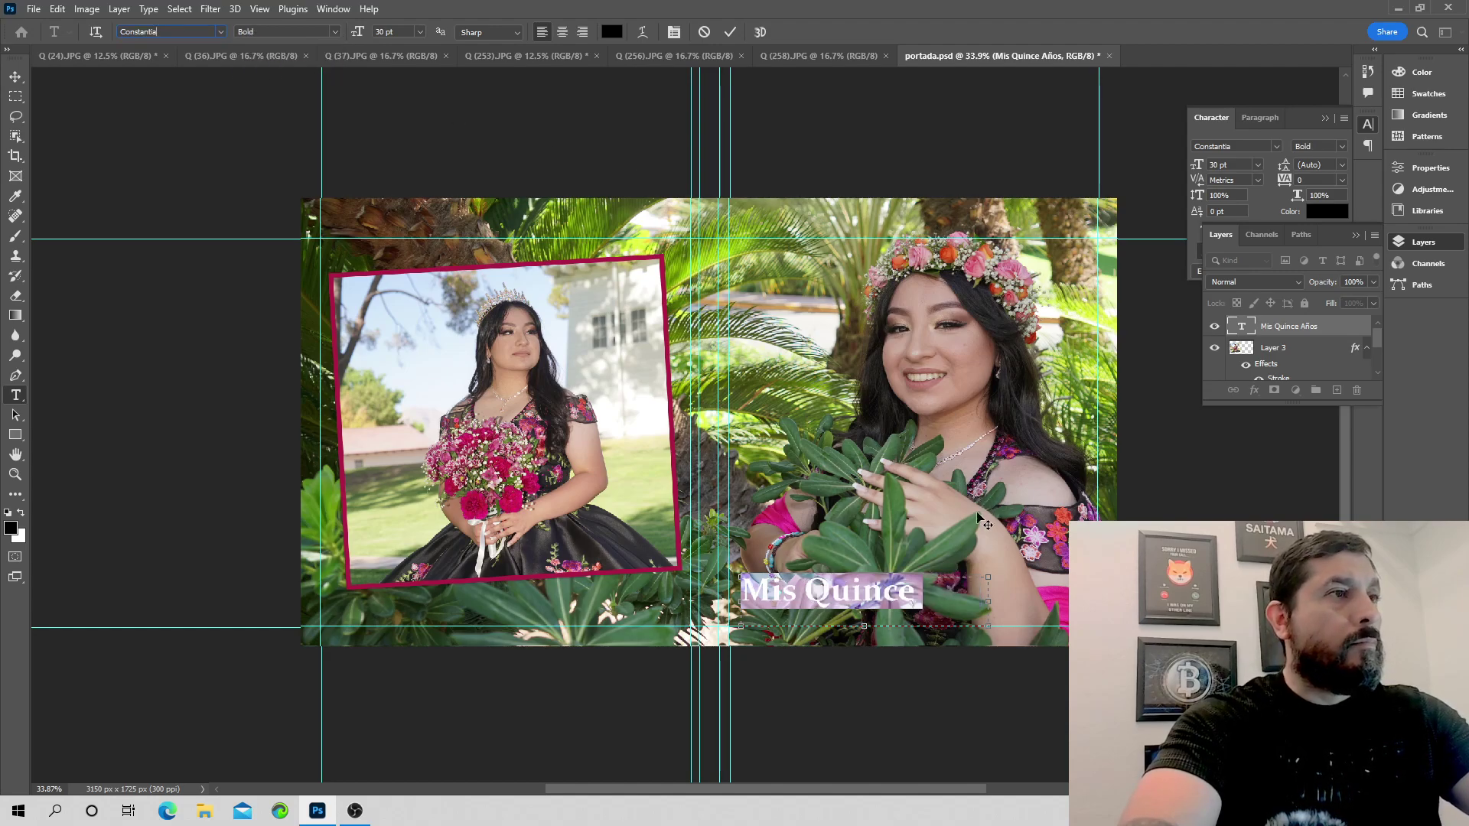
Widen the title's text box to fit the whole title and add a pink df327e Color Overlay sampled from the dress.
left_click_drag(996, 608, 1056, 608)
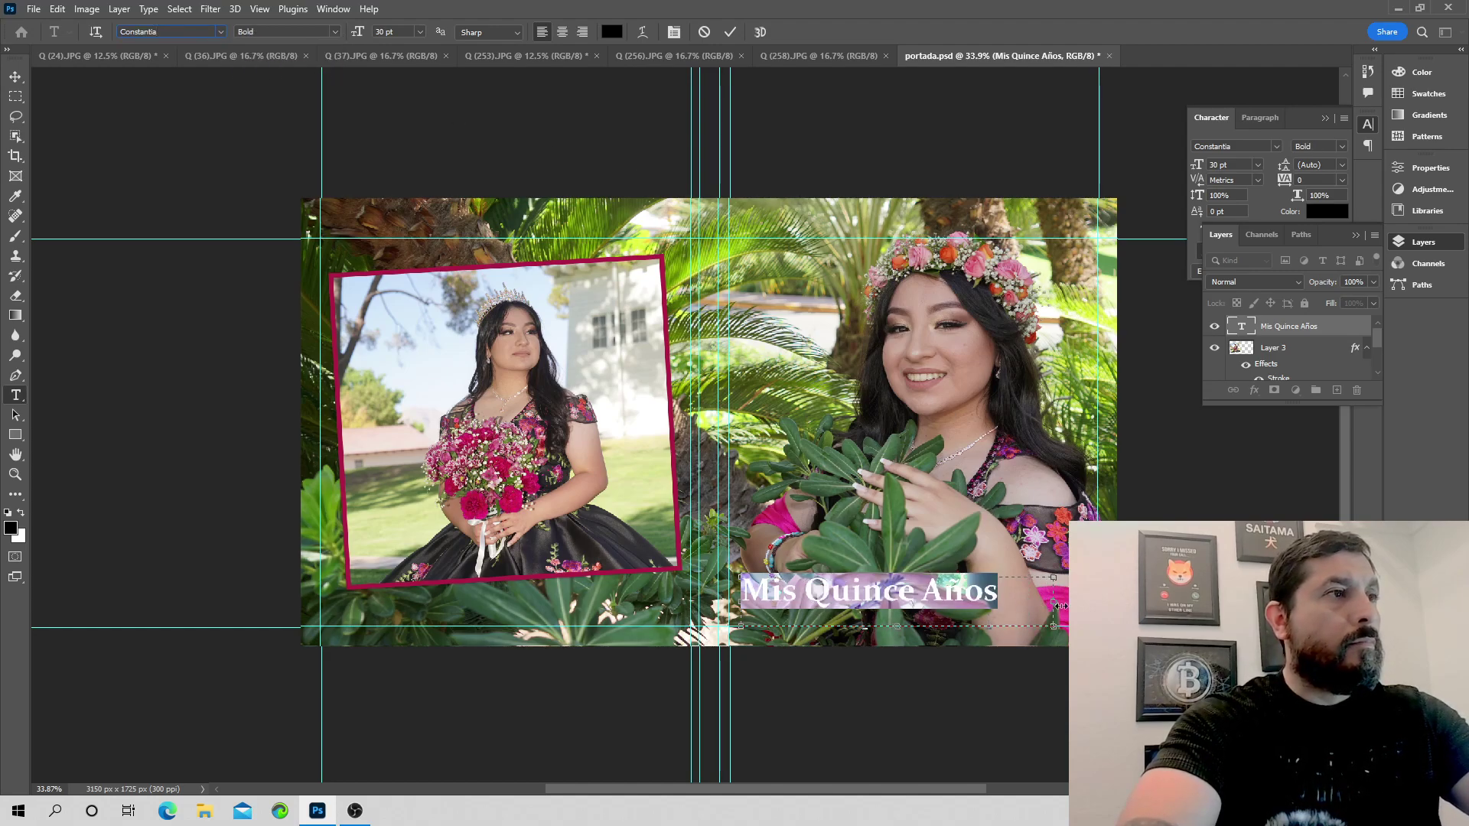
left_click(1240, 329)
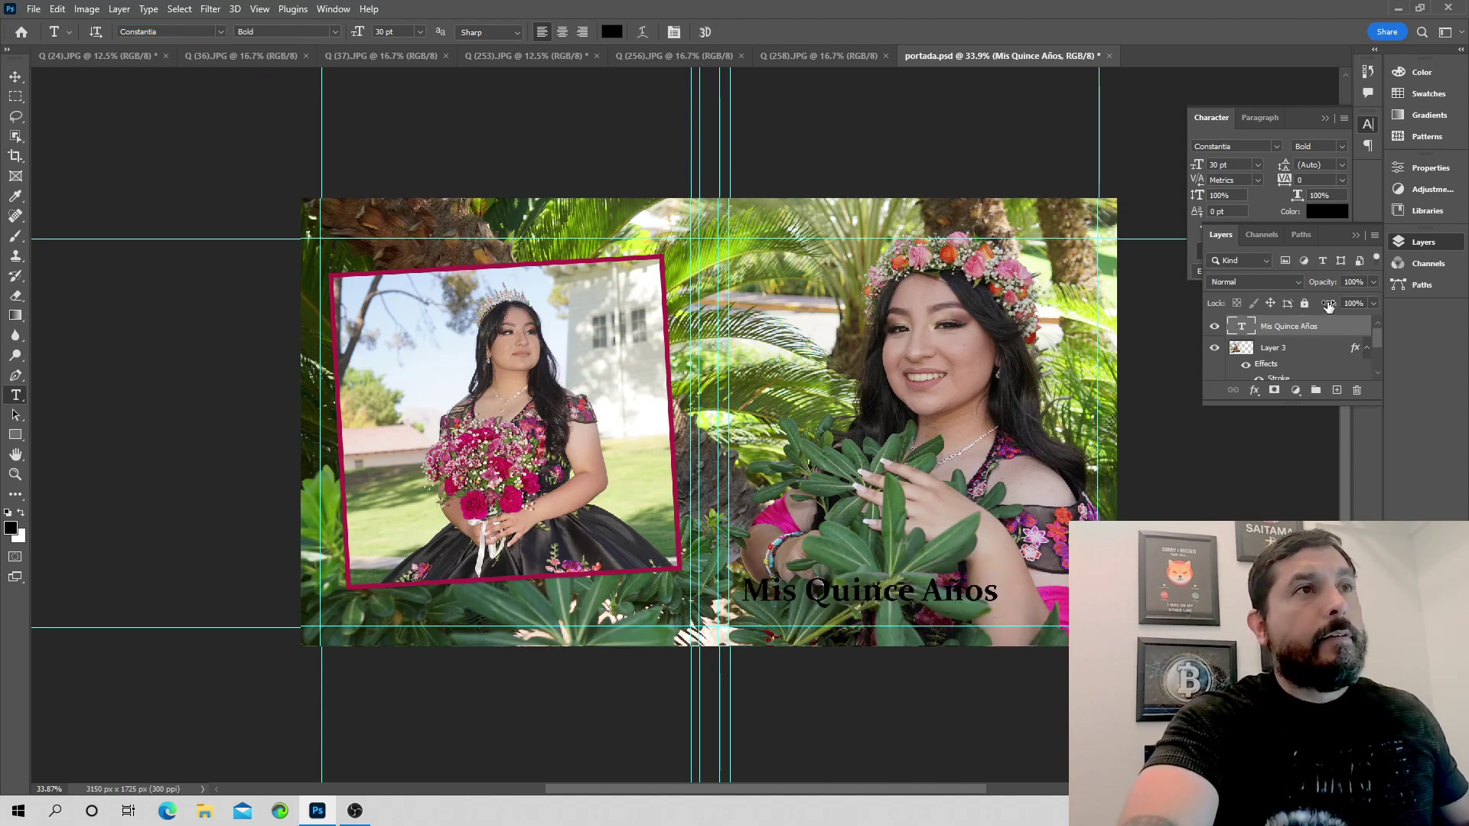
double_click(1343, 332)
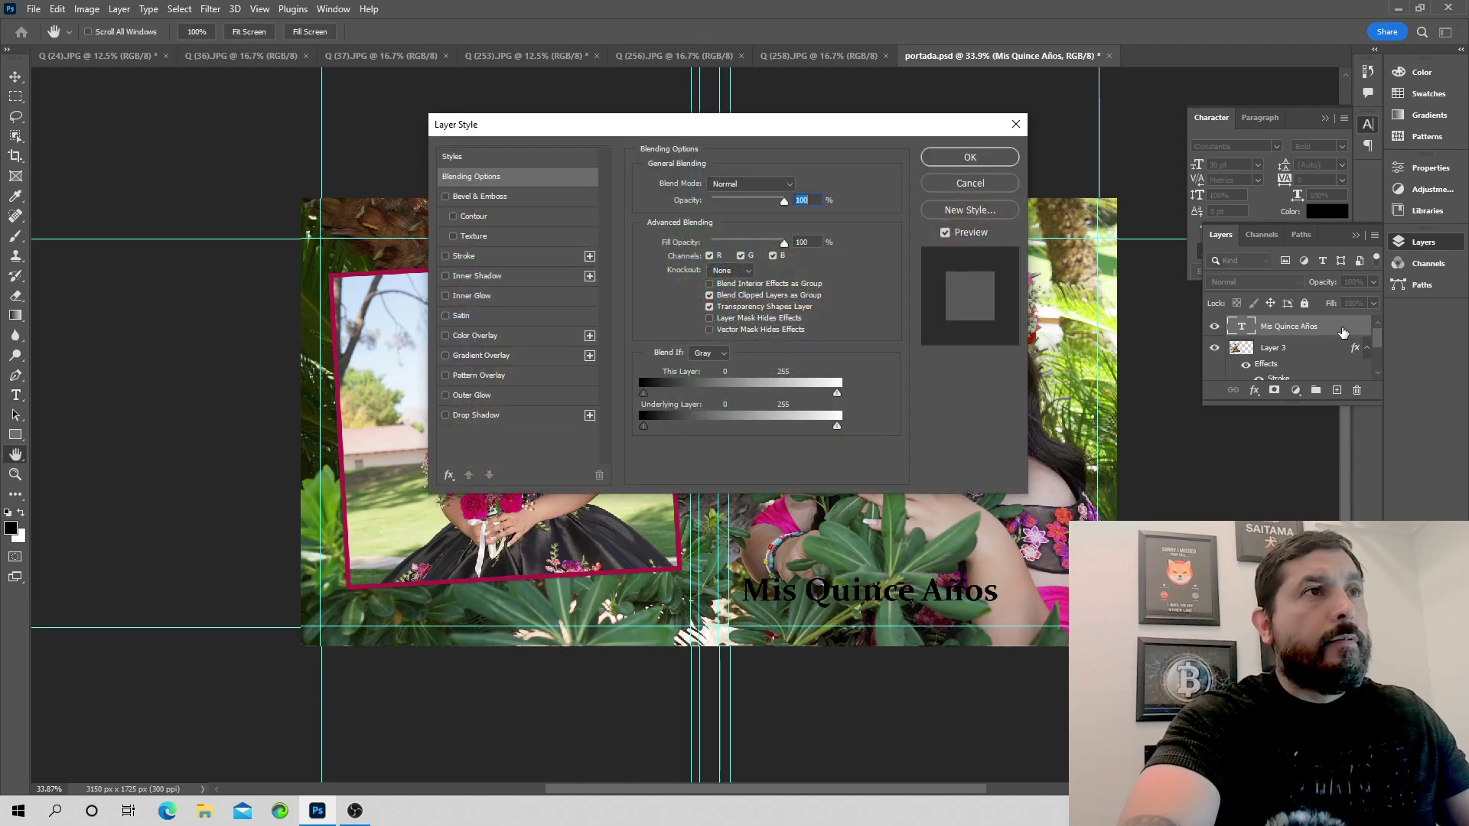
left_click_drag(619, 138, 405, 137)
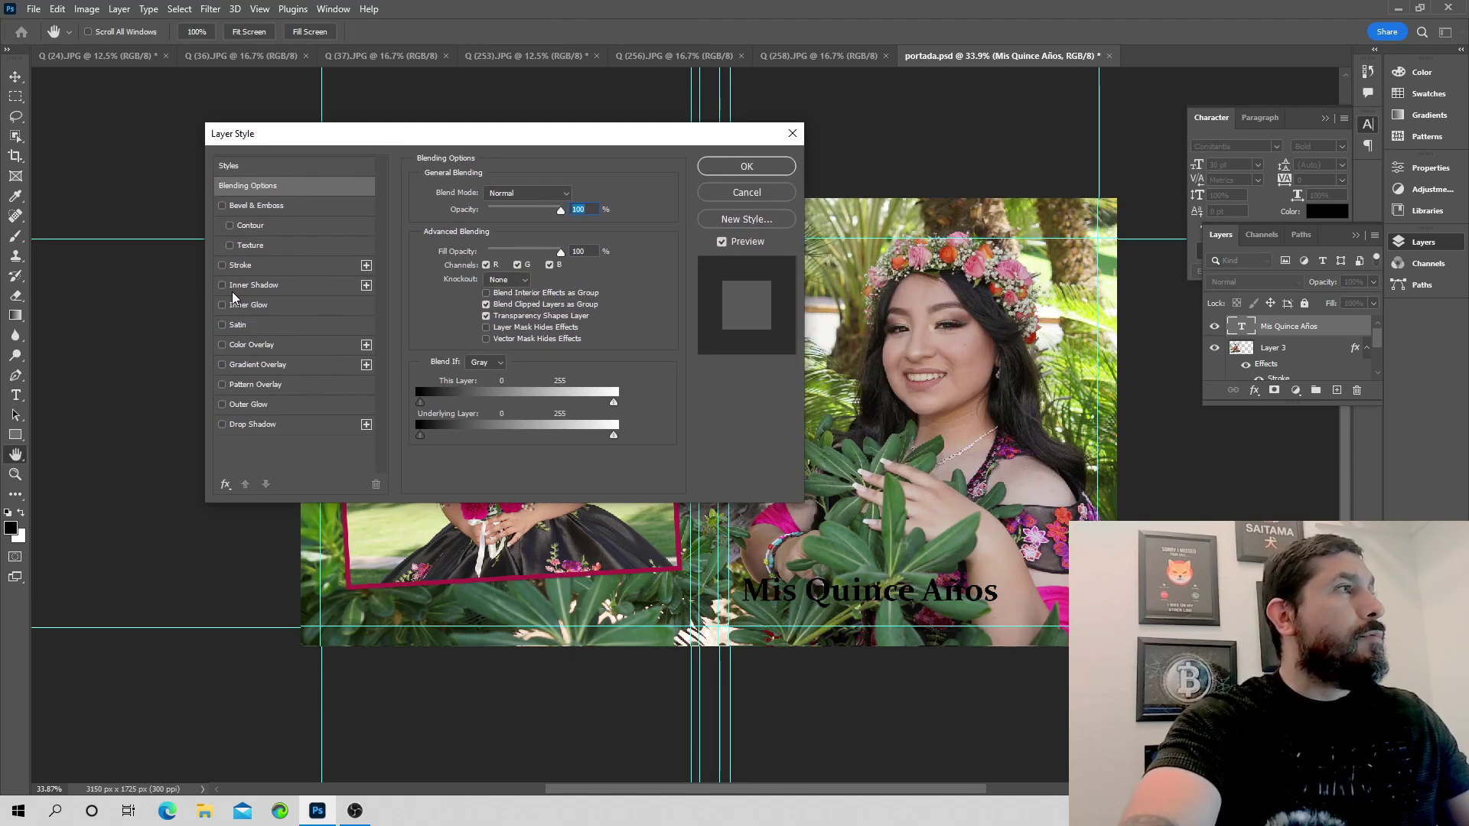
left_click(222, 346)
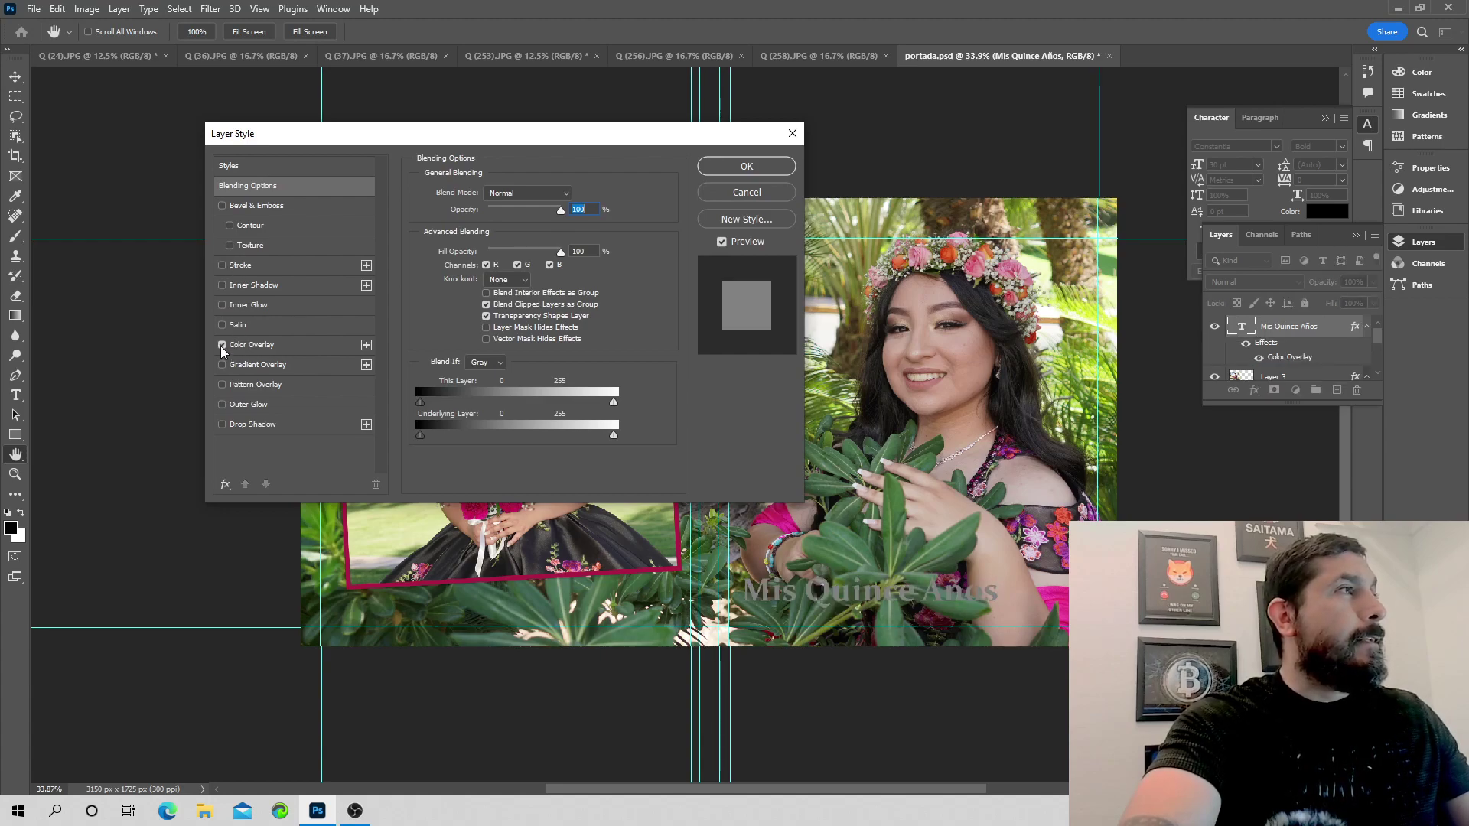
left_click(264, 346)
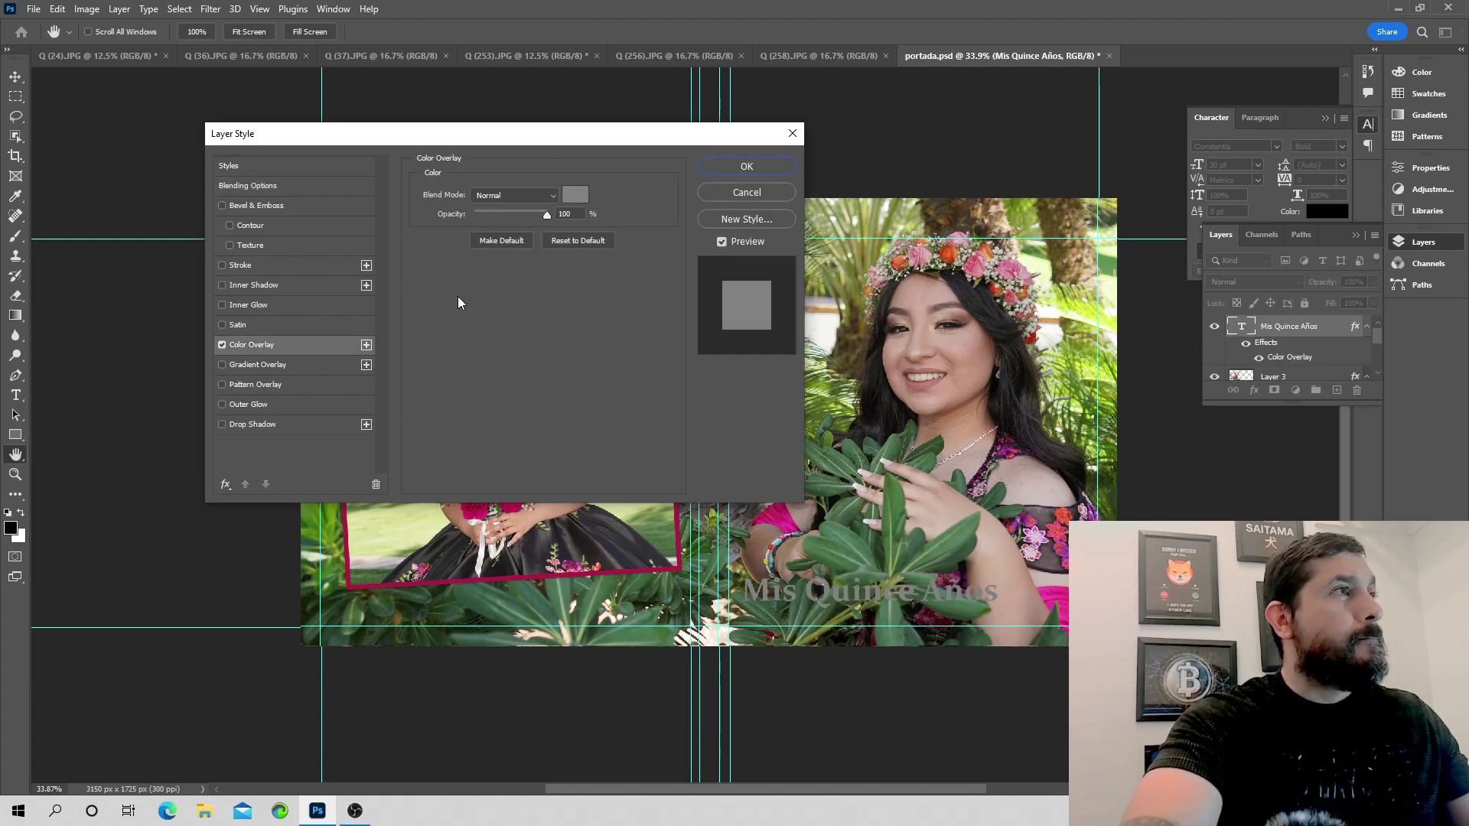
left_click(576, 194)
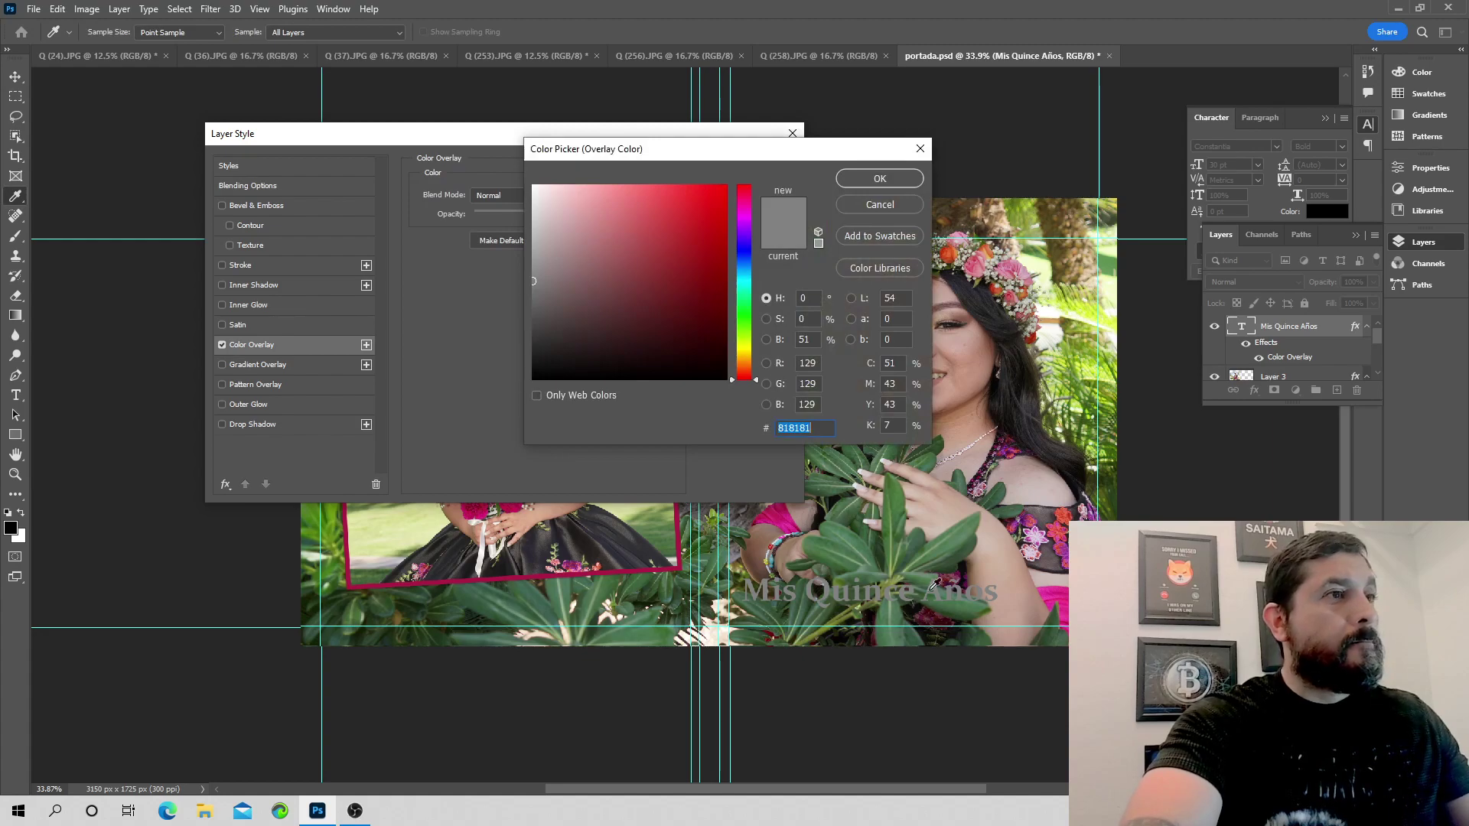
left_click(1061, 598)
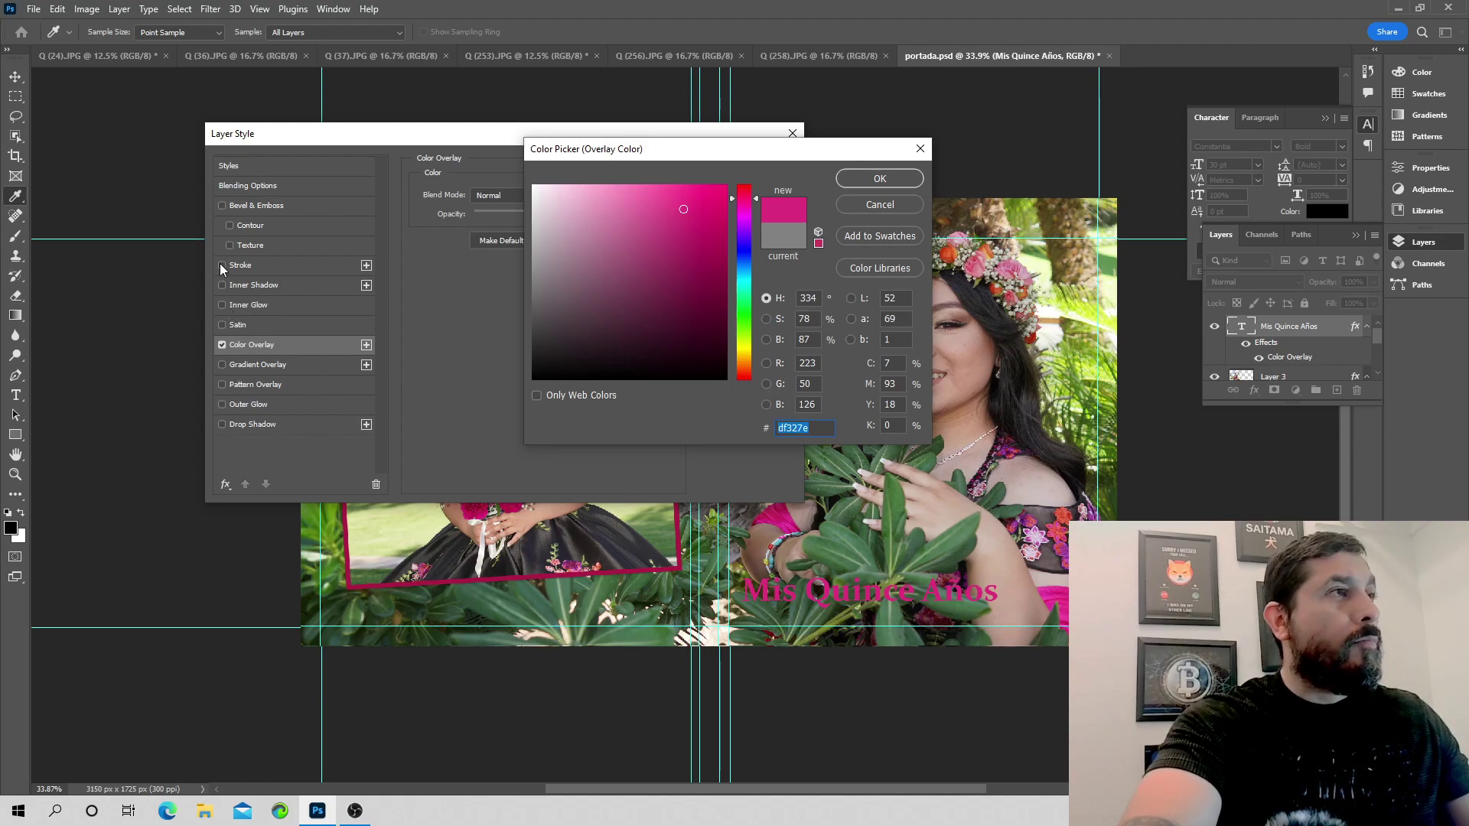
left_click(880, 178)
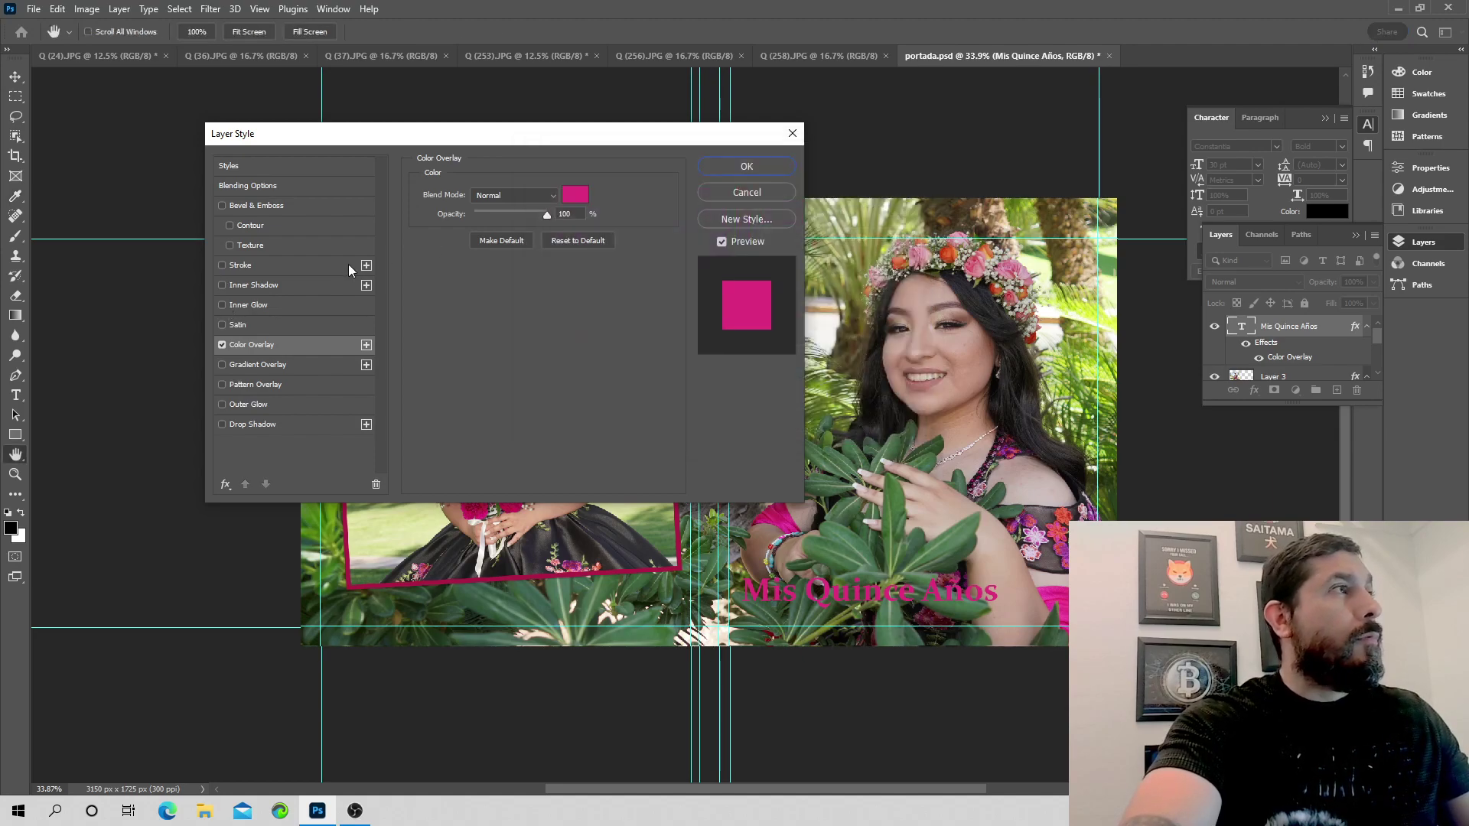
Add a 3 px inside stroke in near-black 060606 to the "Mis Quince Años" title and apply the layer style.
left_click(261, 266)
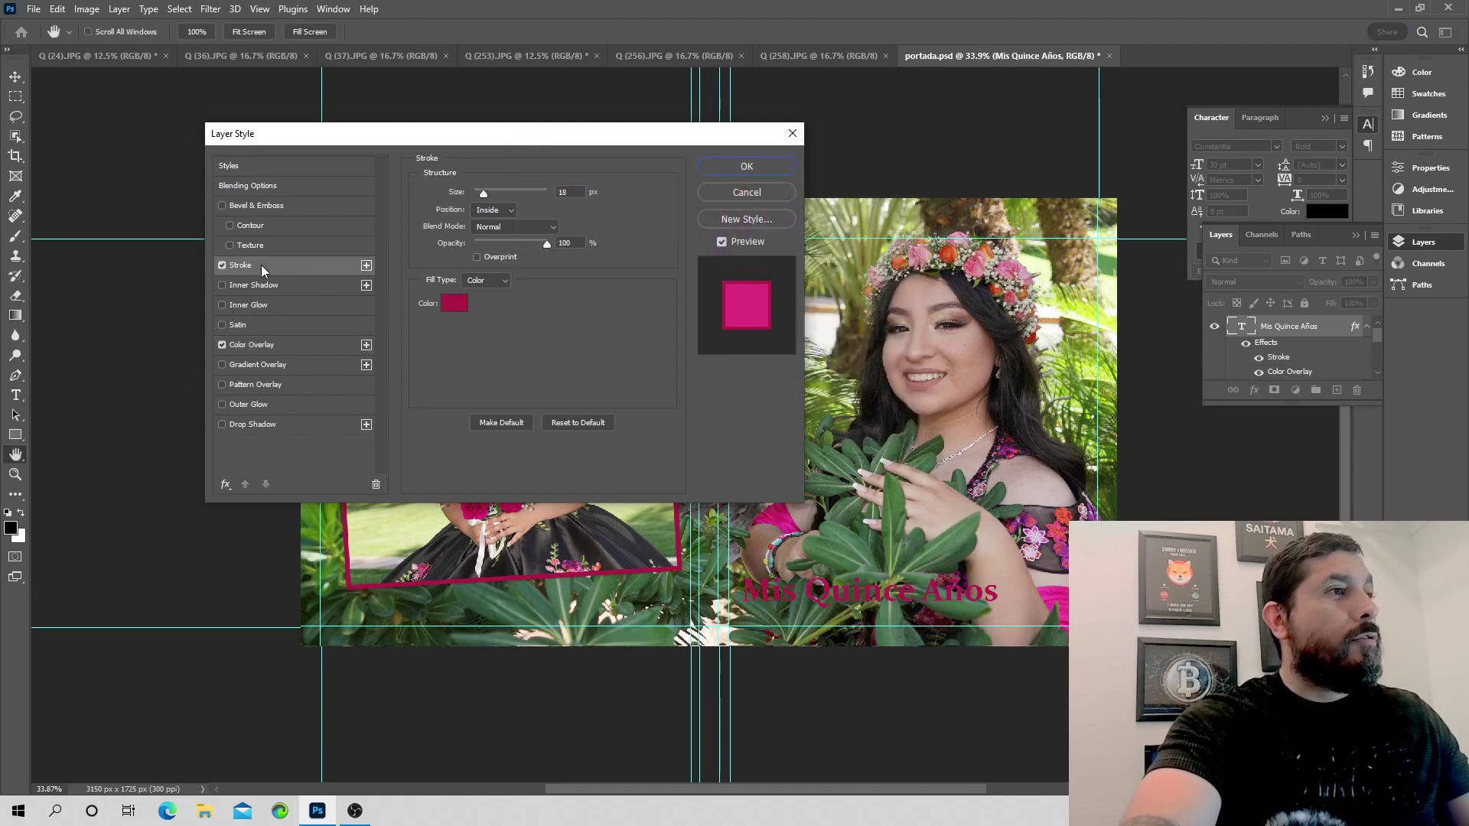
left_click(453, 304)
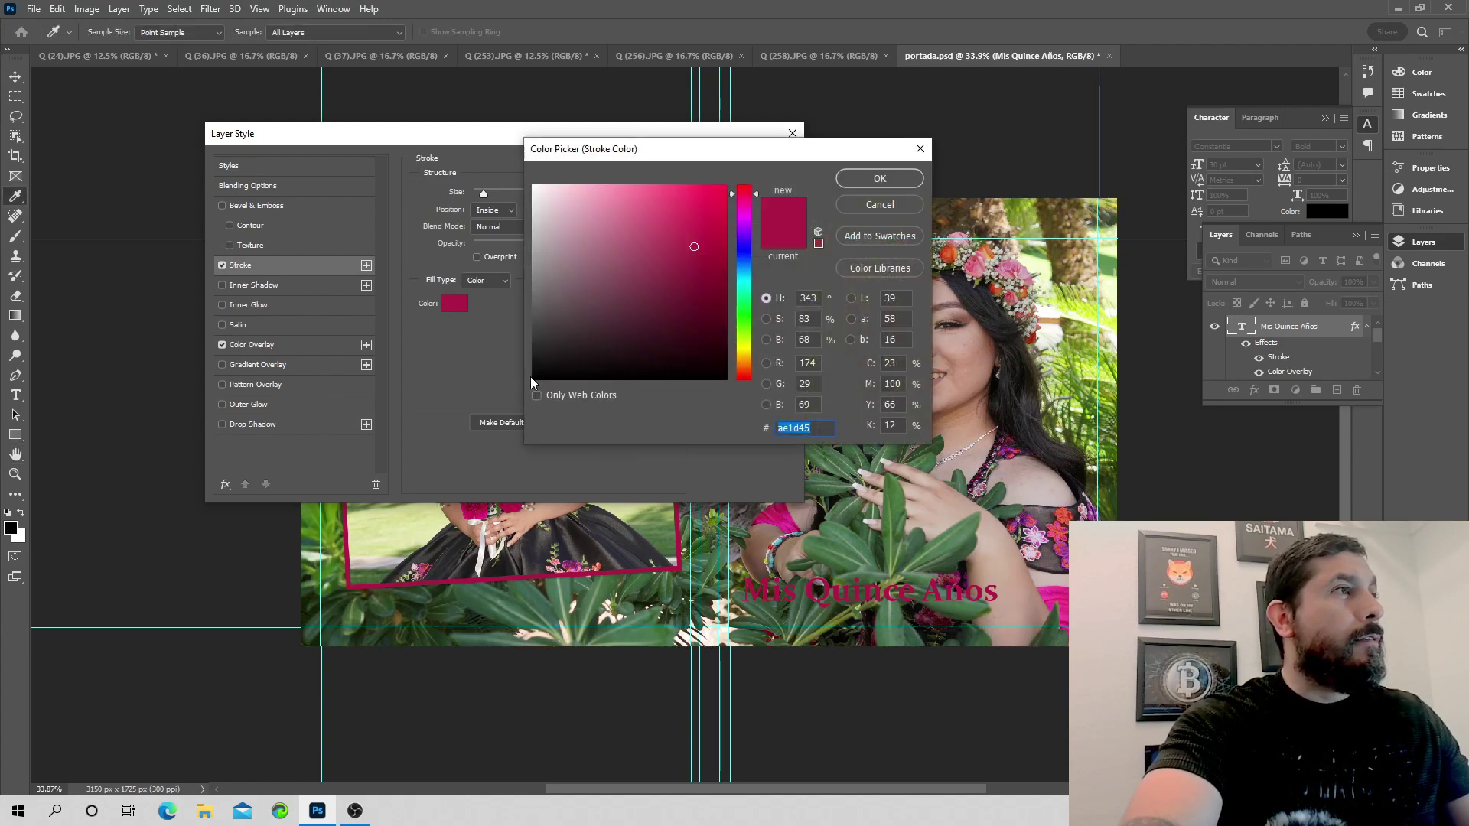
left_click(536, 379)
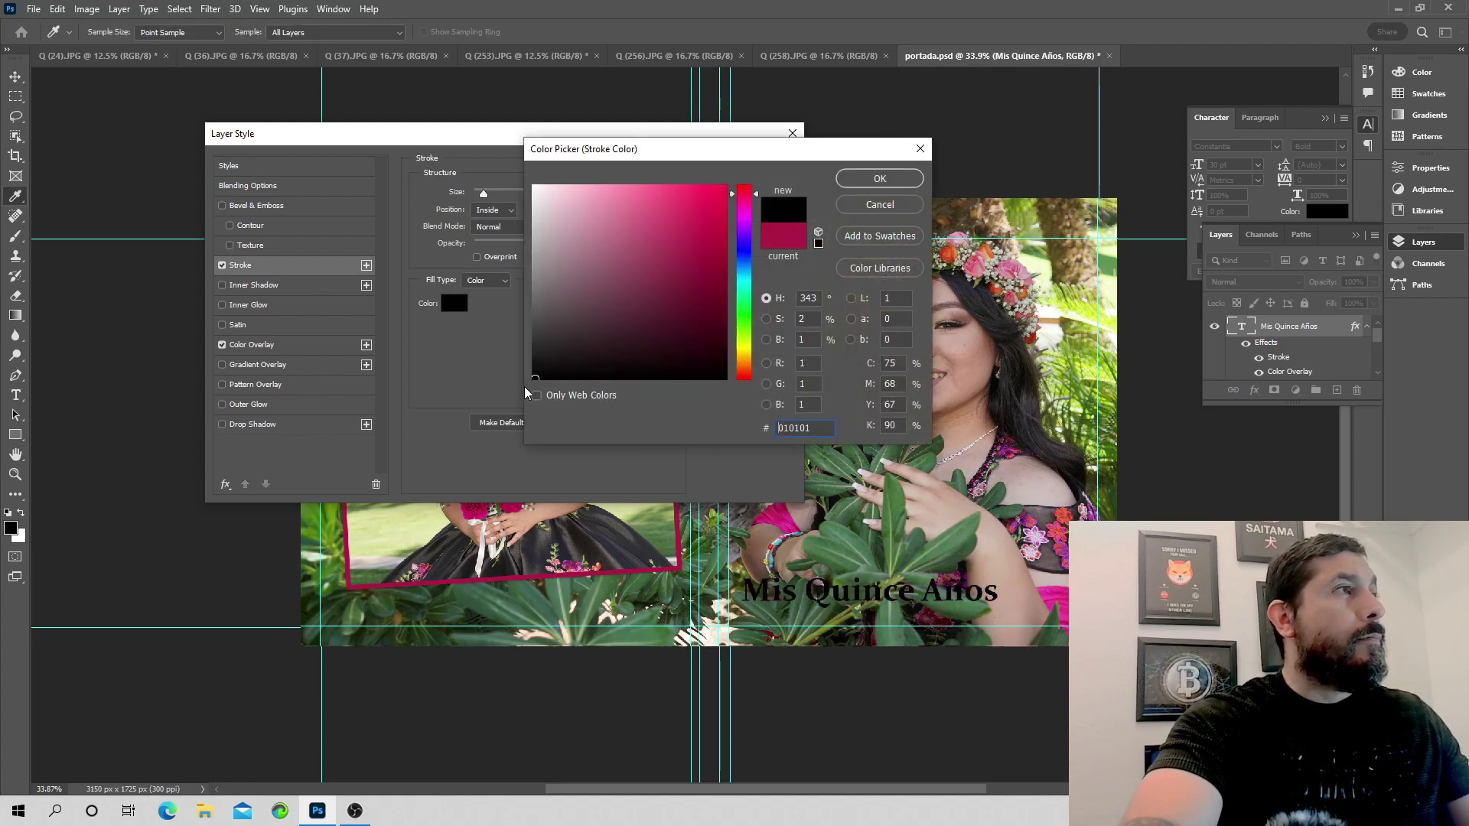
left_click(880, 204)
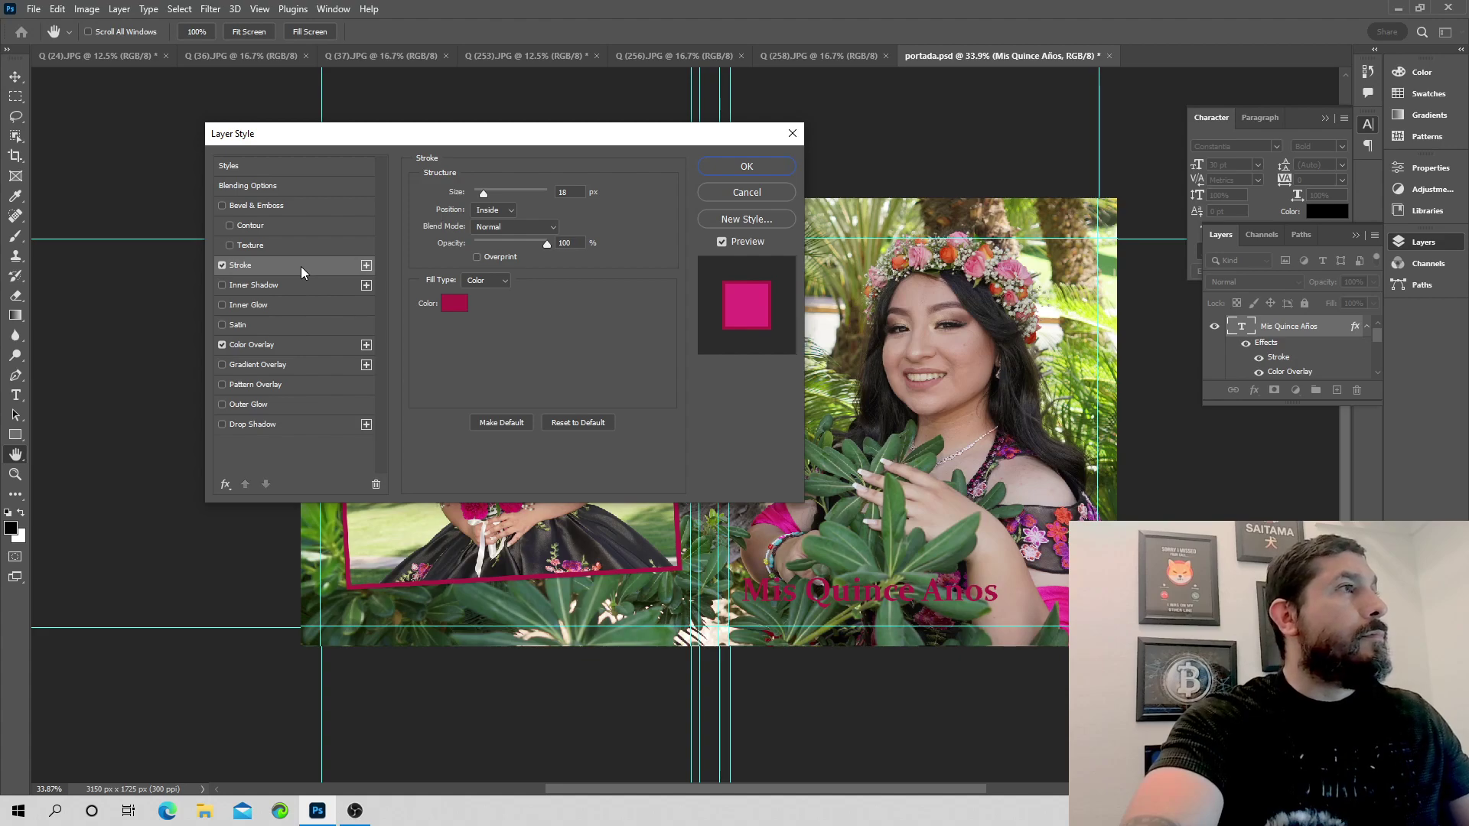
left_click(442, 306)
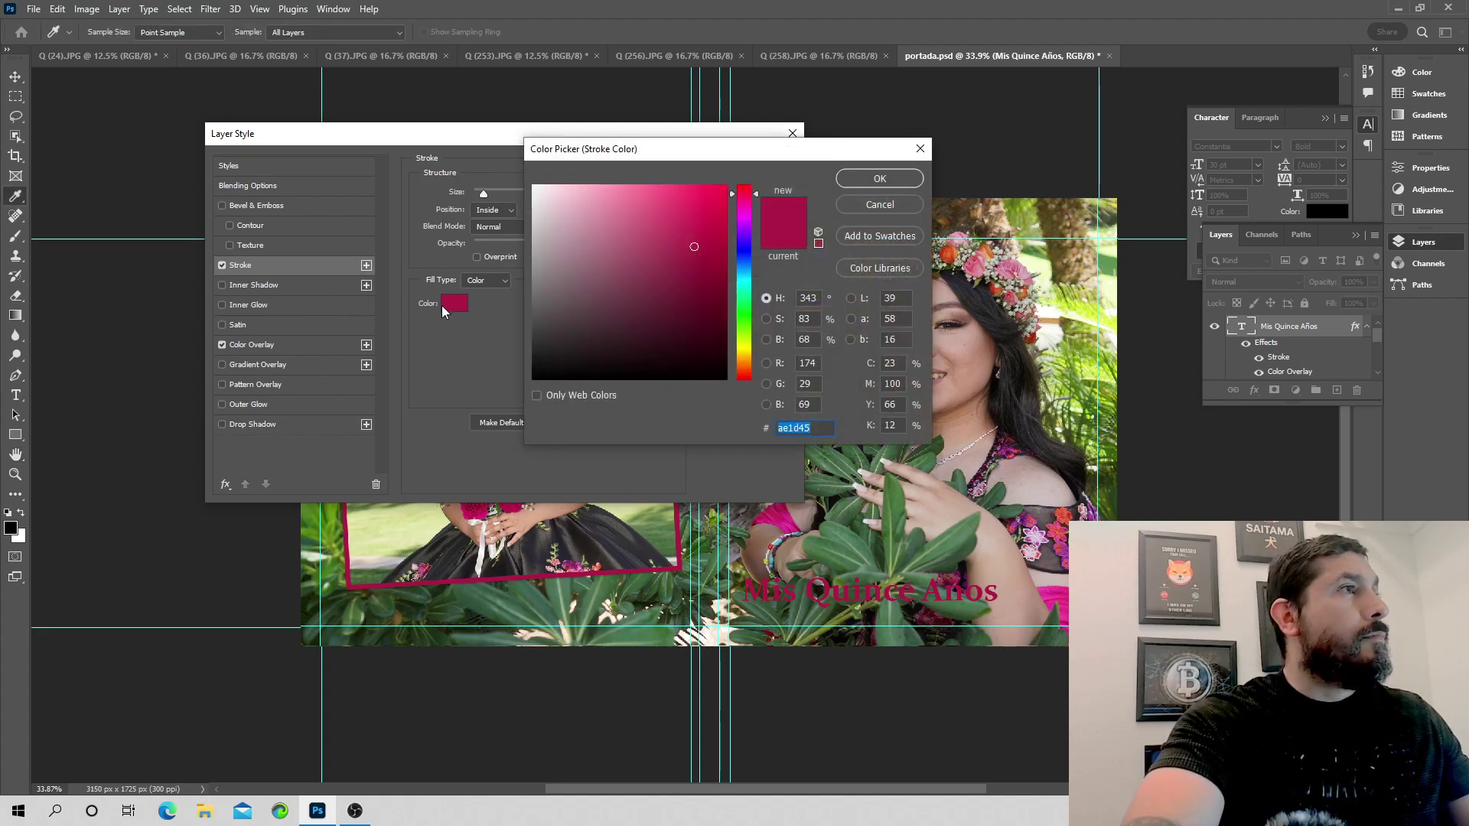
left_click(533, 376)
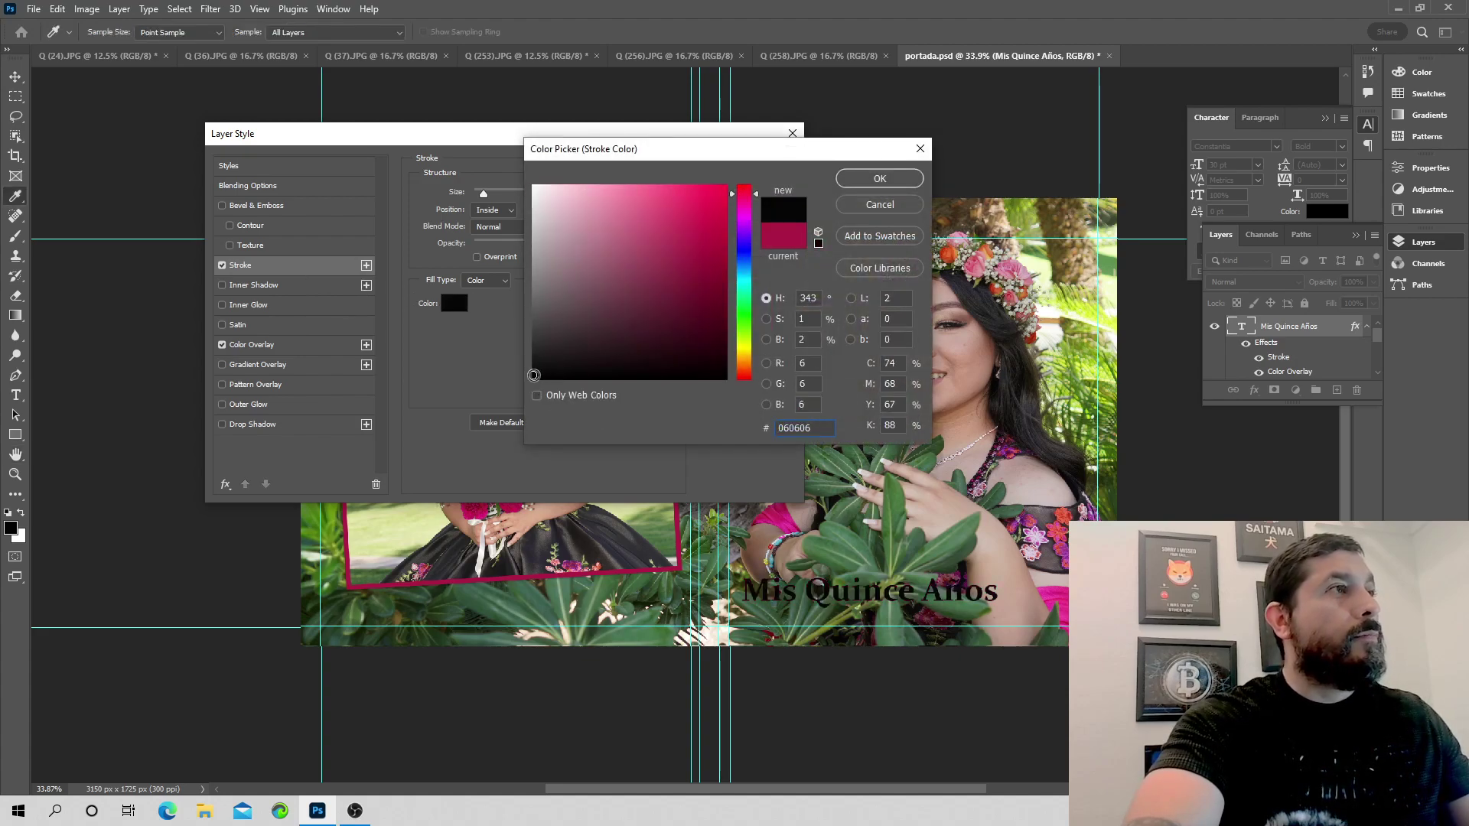
left_click(851, 182)
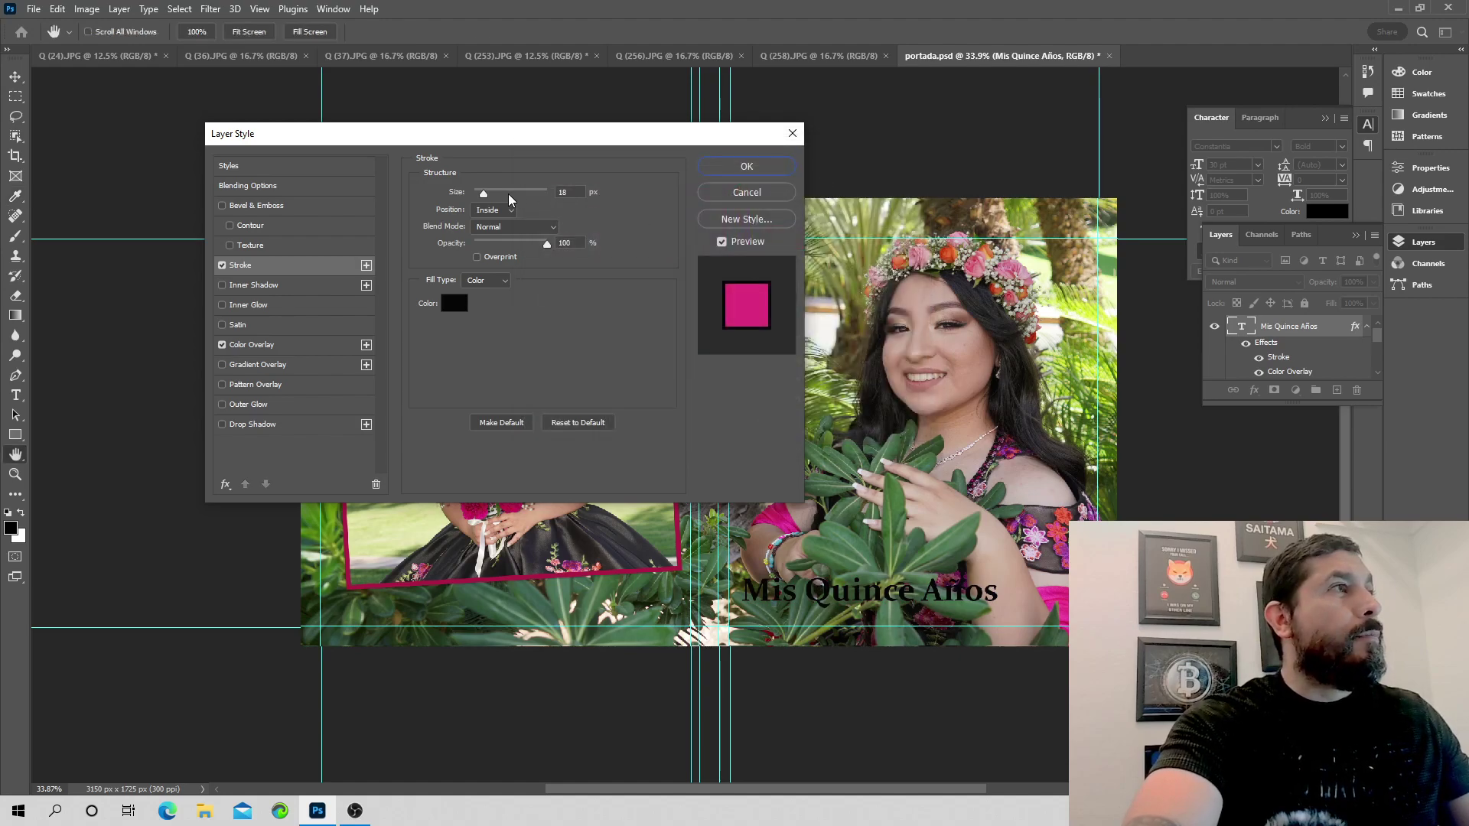
left_click_drag(483, 196, 476, 196)
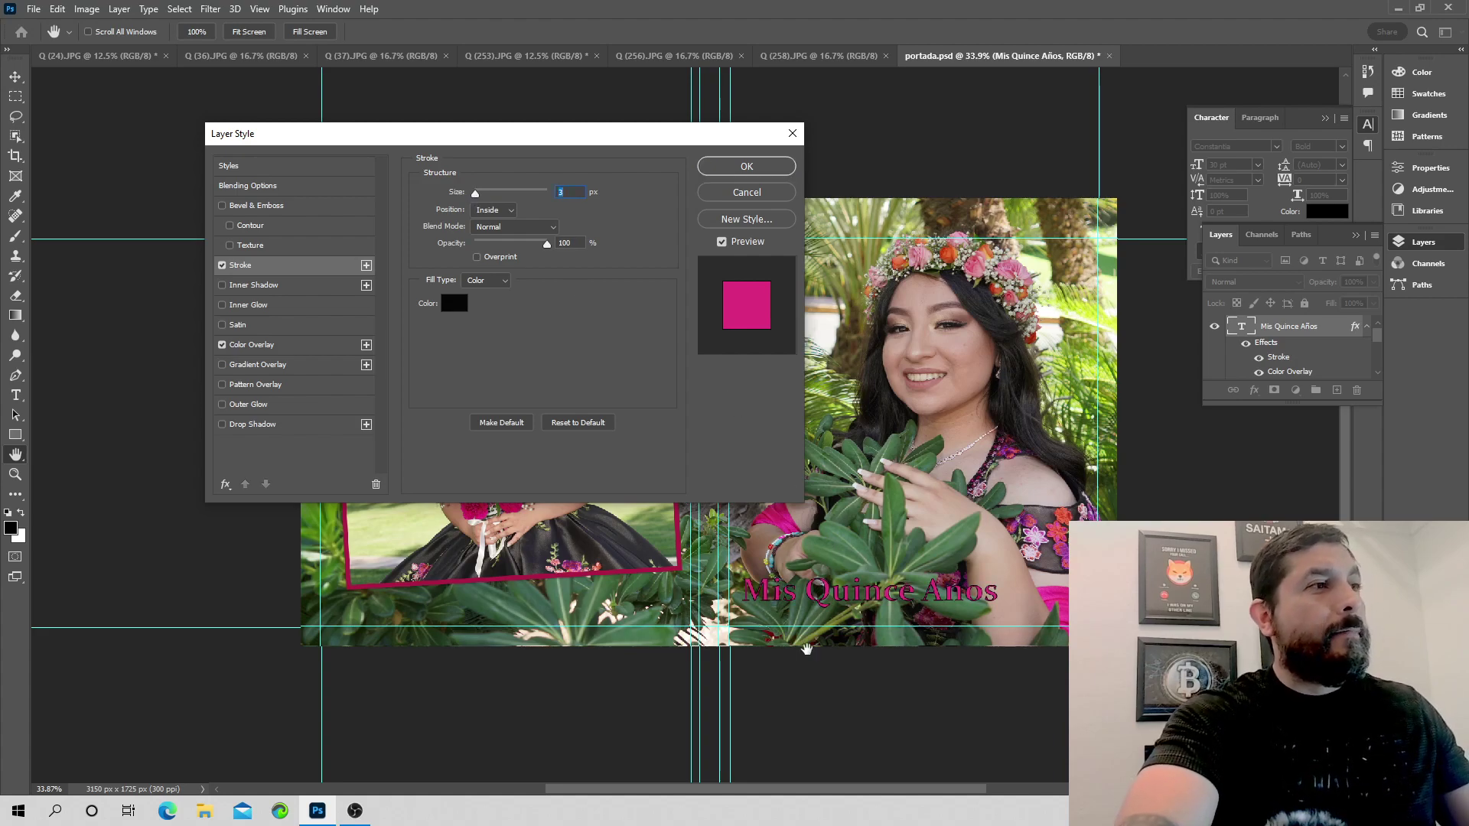
left_click(747, 168)
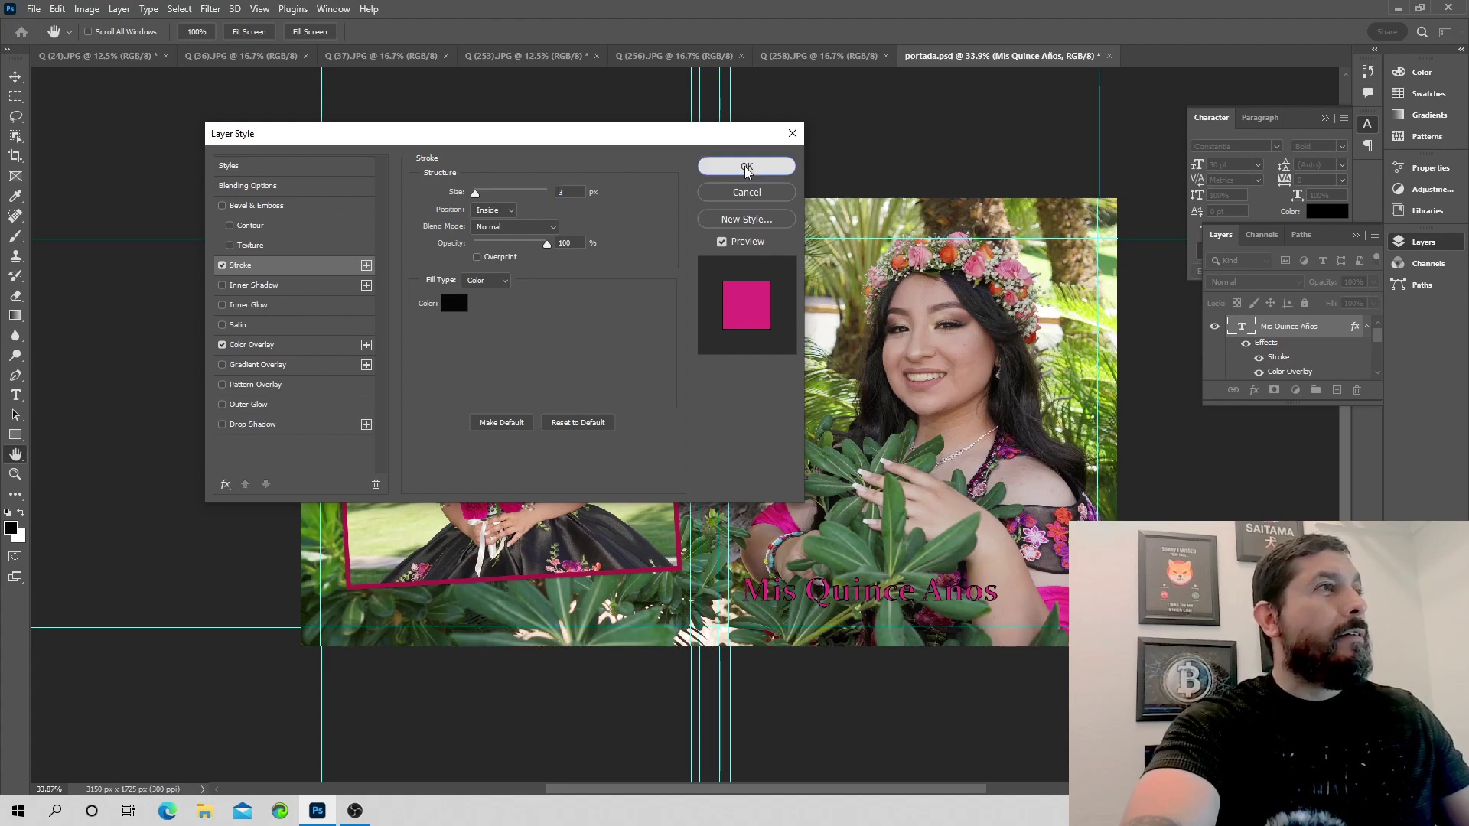
Try the Charmelade DEMO font on the "Mis Quince Años" title.
double_click(1240, 327)
key("Escape")
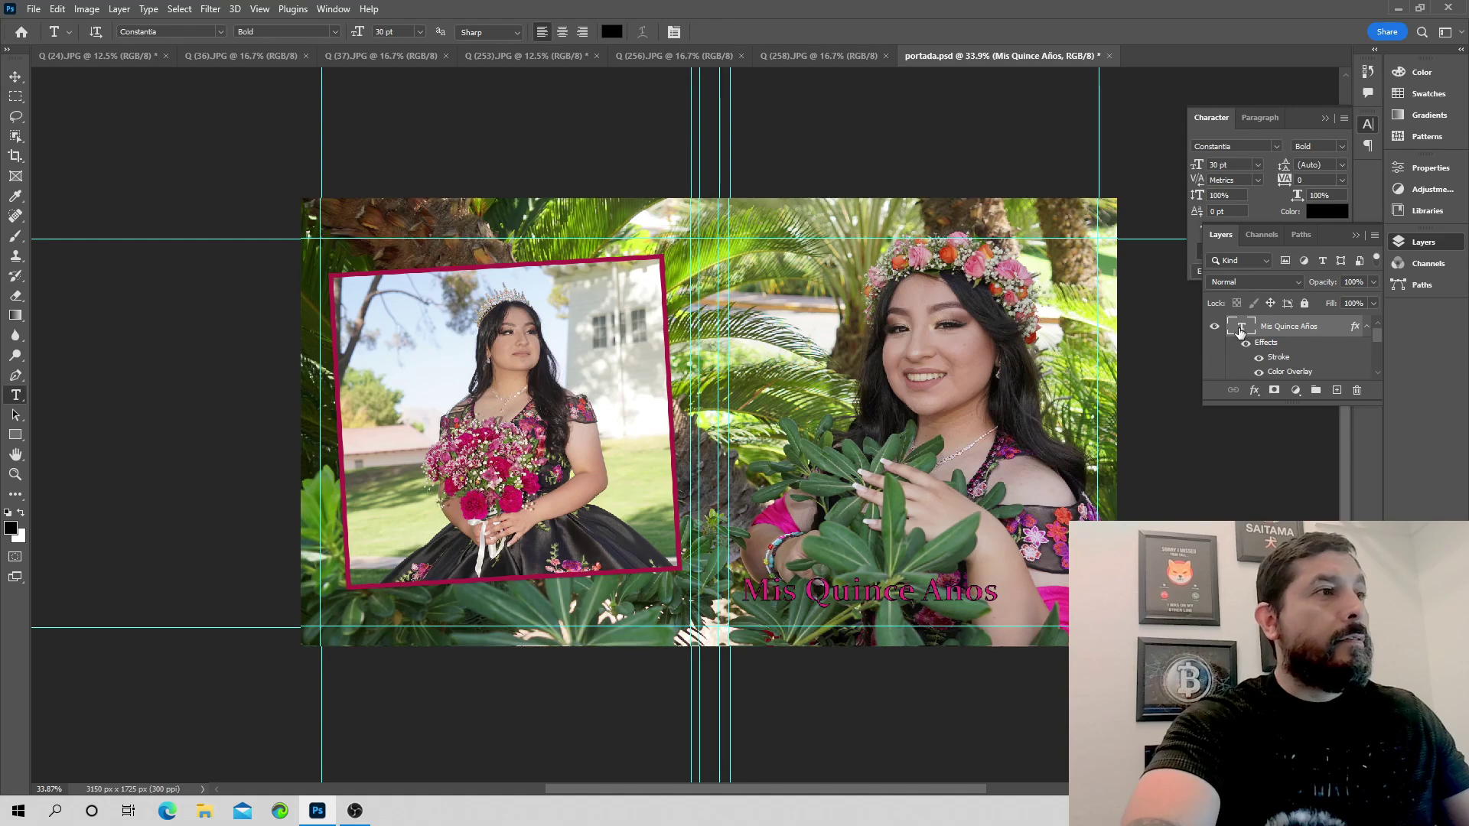
left_click(176, 32)
left_click(176, 32)
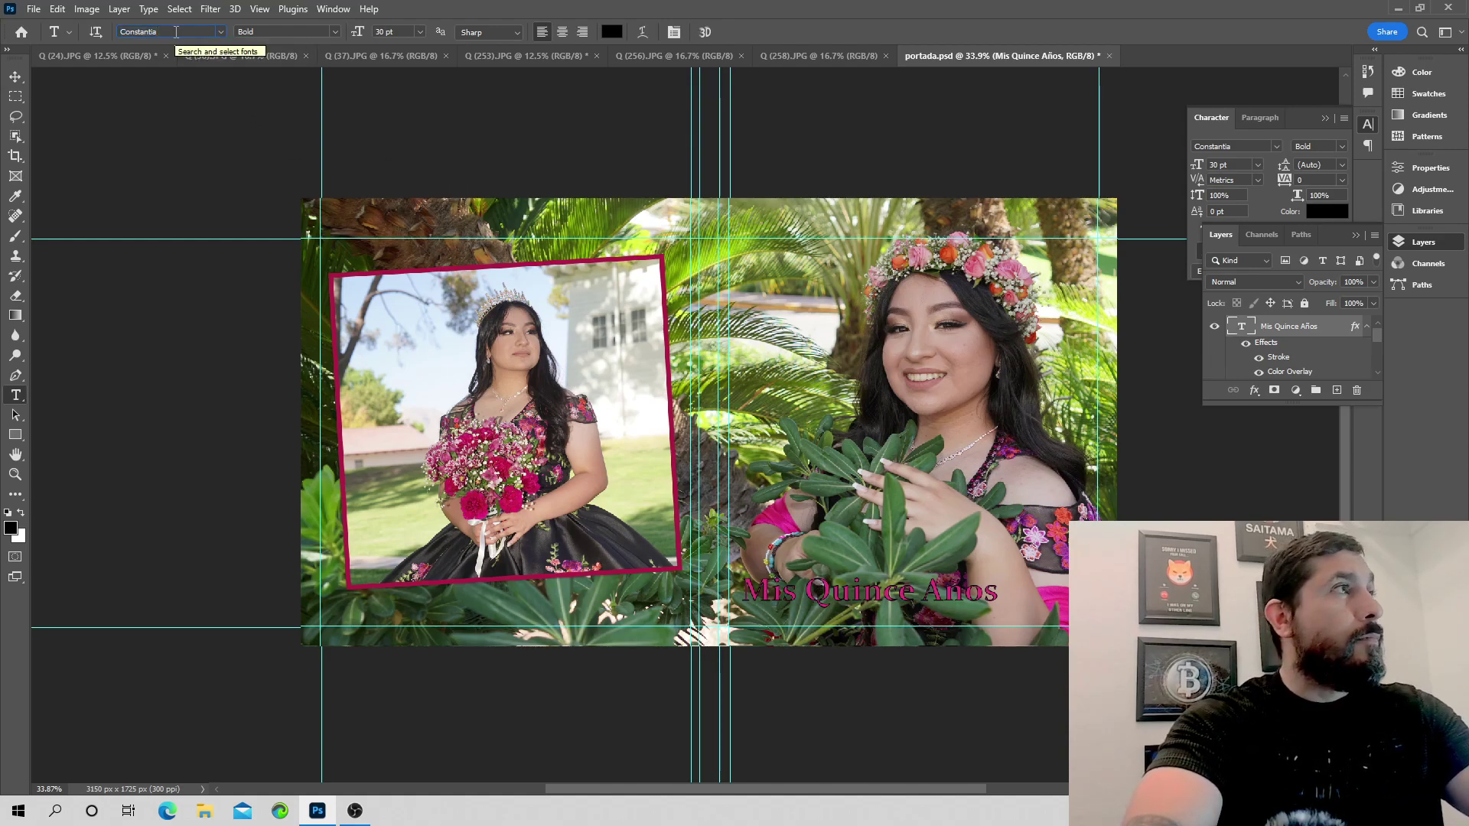
left_click(219, 32)
key("Down")
key("Down")
key("Down")
key("Down")
key("Down")
key("Down")
key("Down")
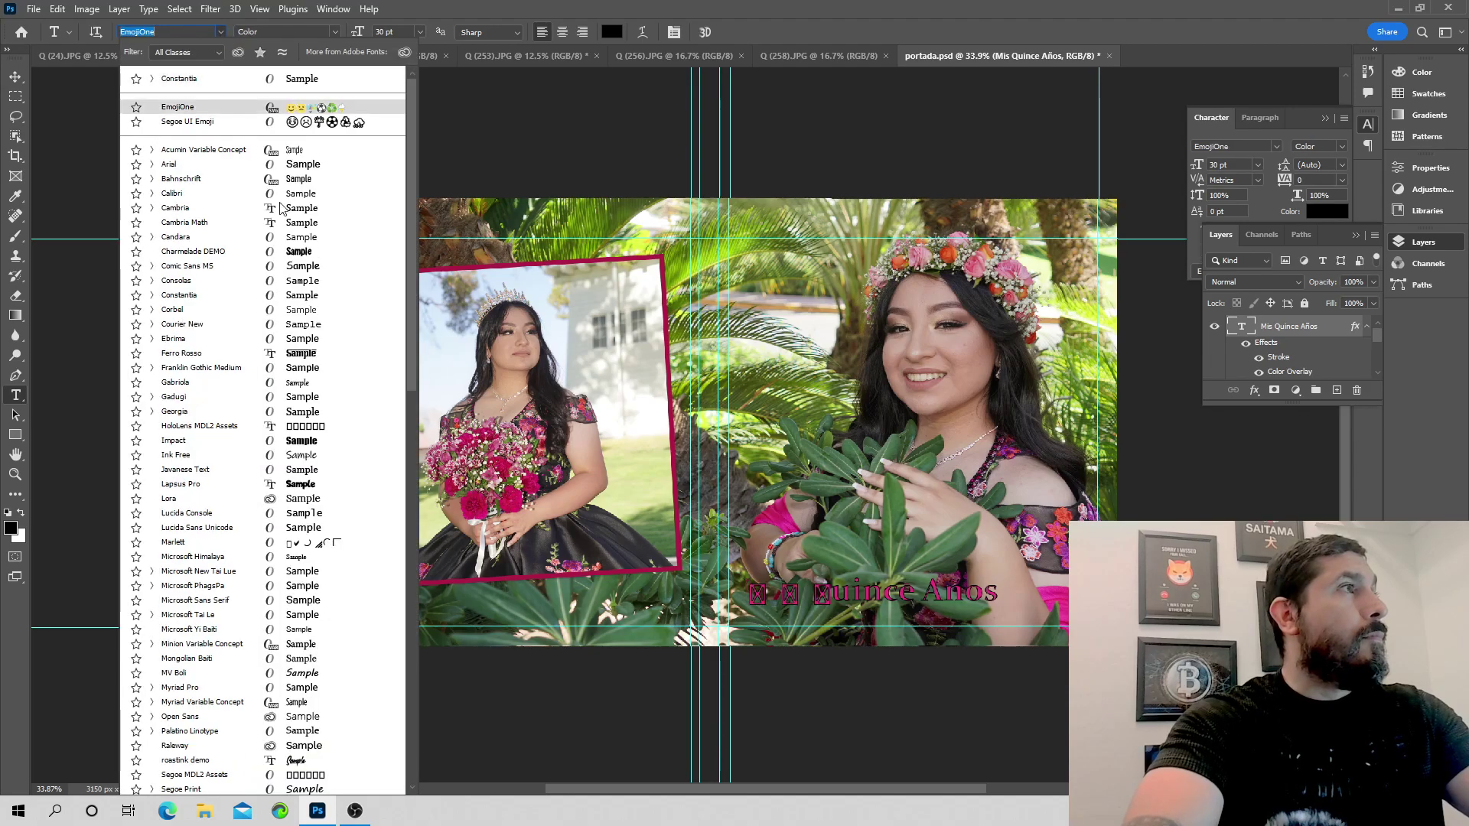
left_click(305, 250)
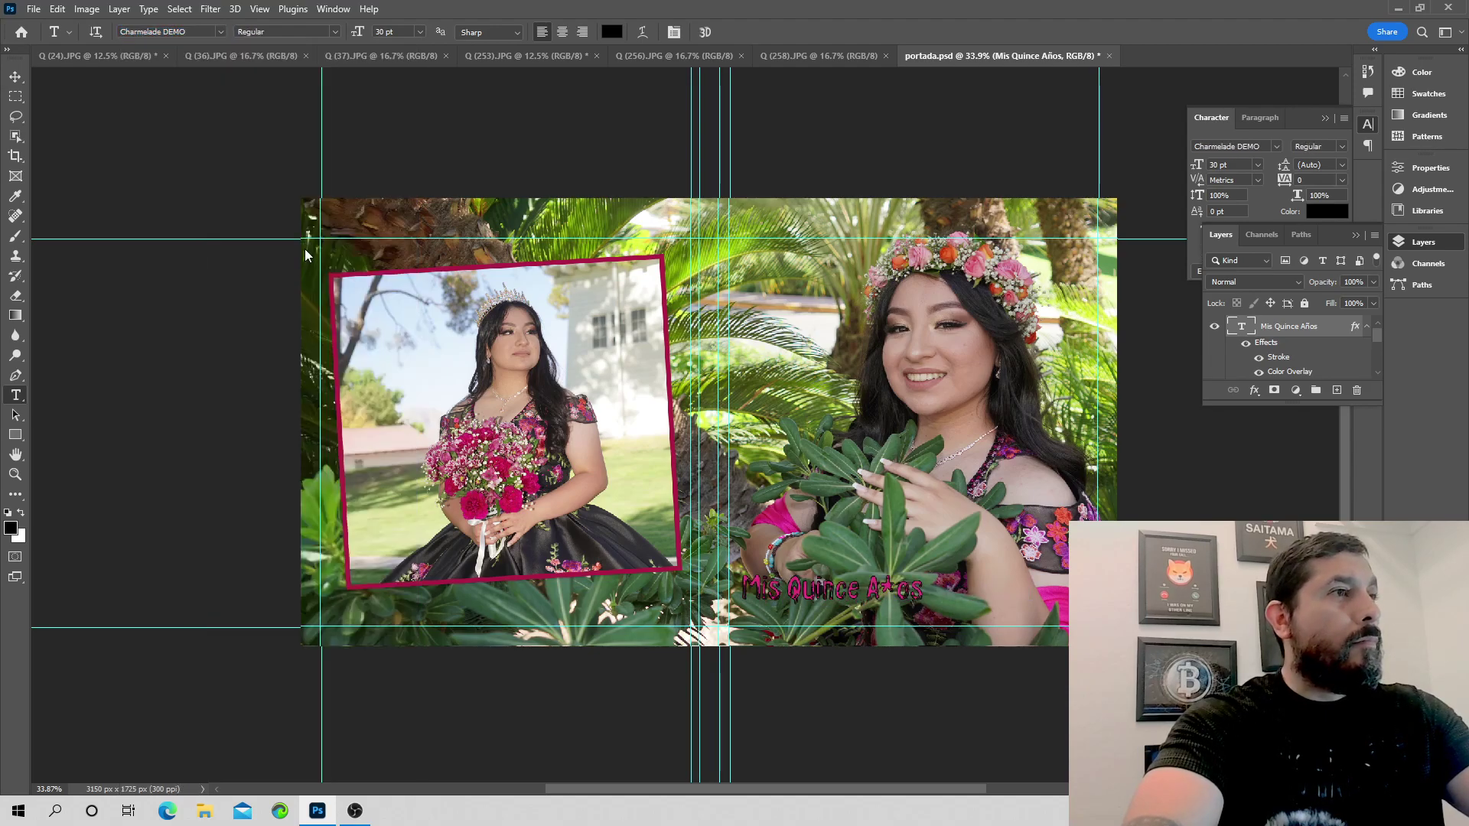
Set the font of the "Mis Quince Años" title to Impact.
left_click(220, 32)
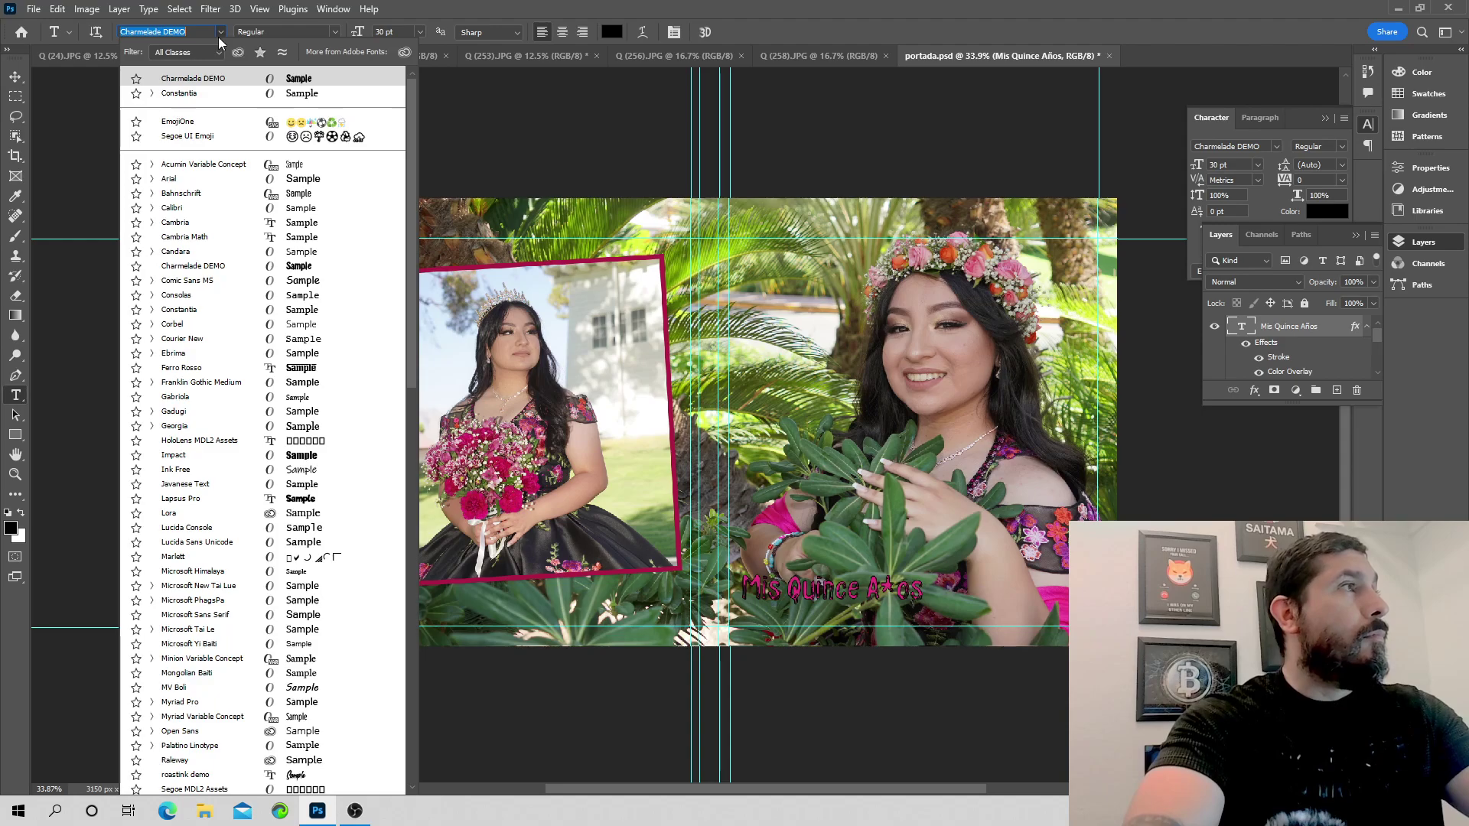
scroll(291, 403, "down", 1)
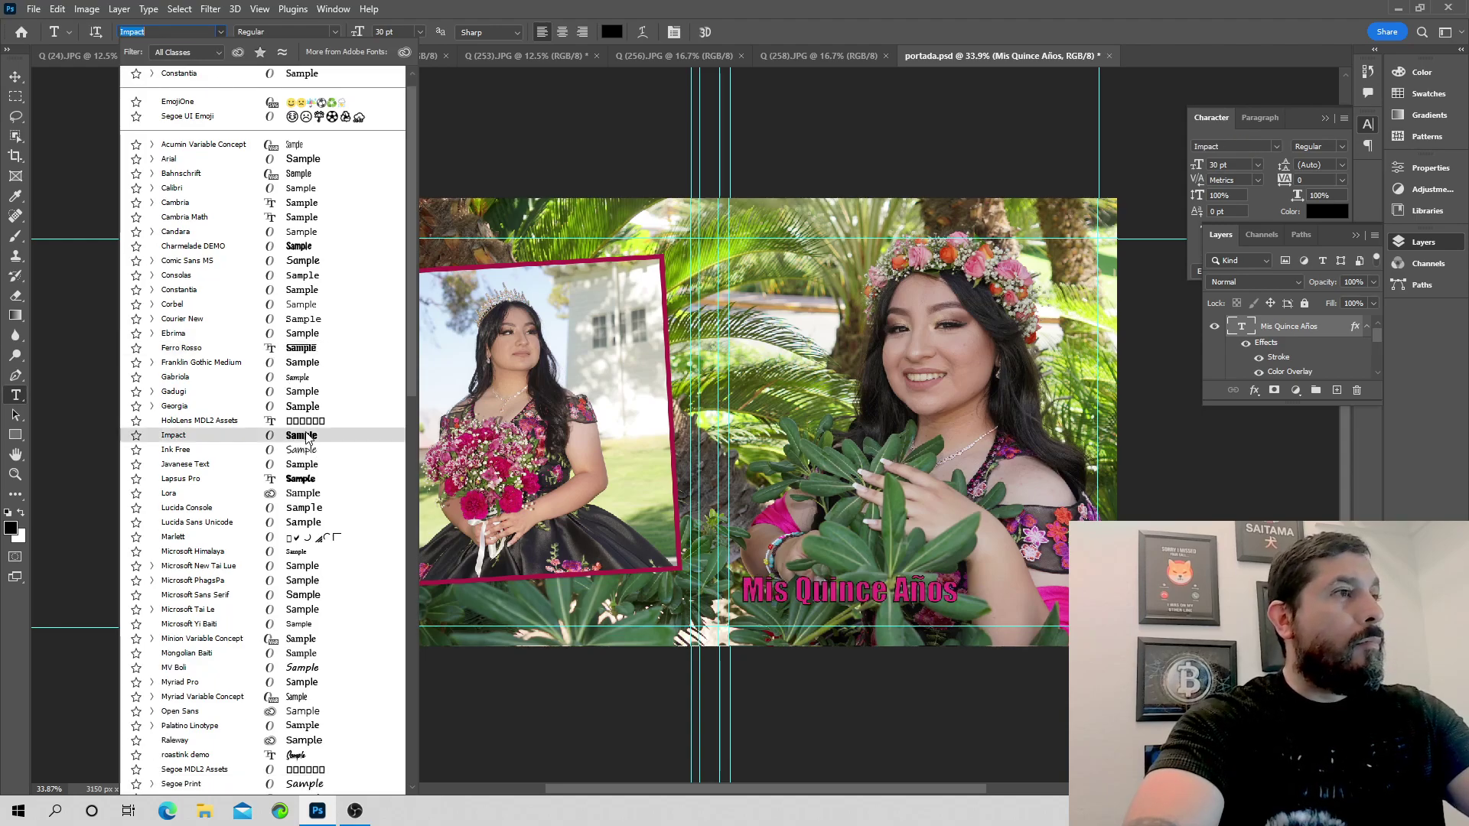
left_click(305, 435)
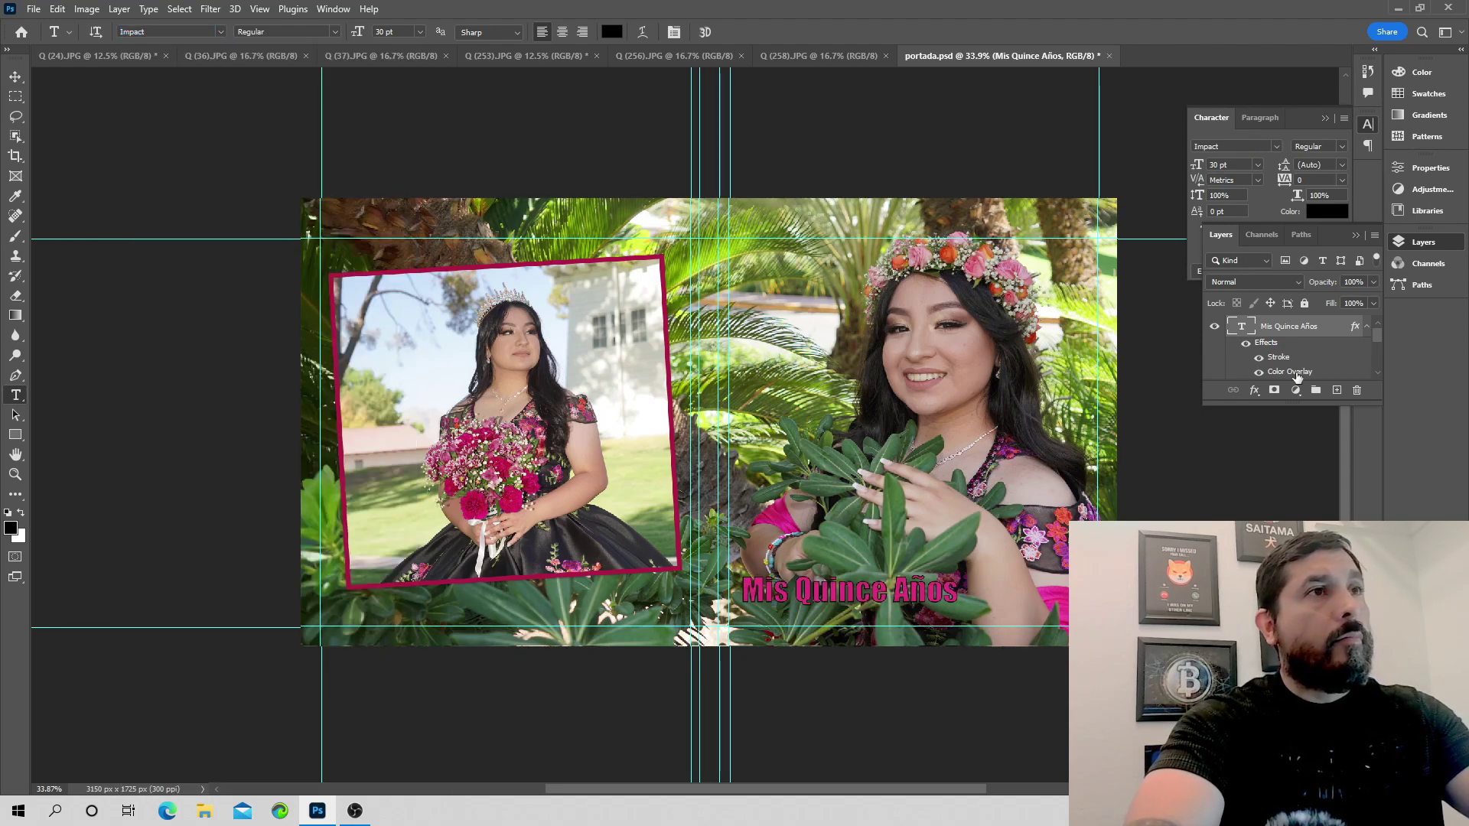
Set the title's stroke size to 2 px and add a drop shadow with the preset values.
double_click(1331, 337)
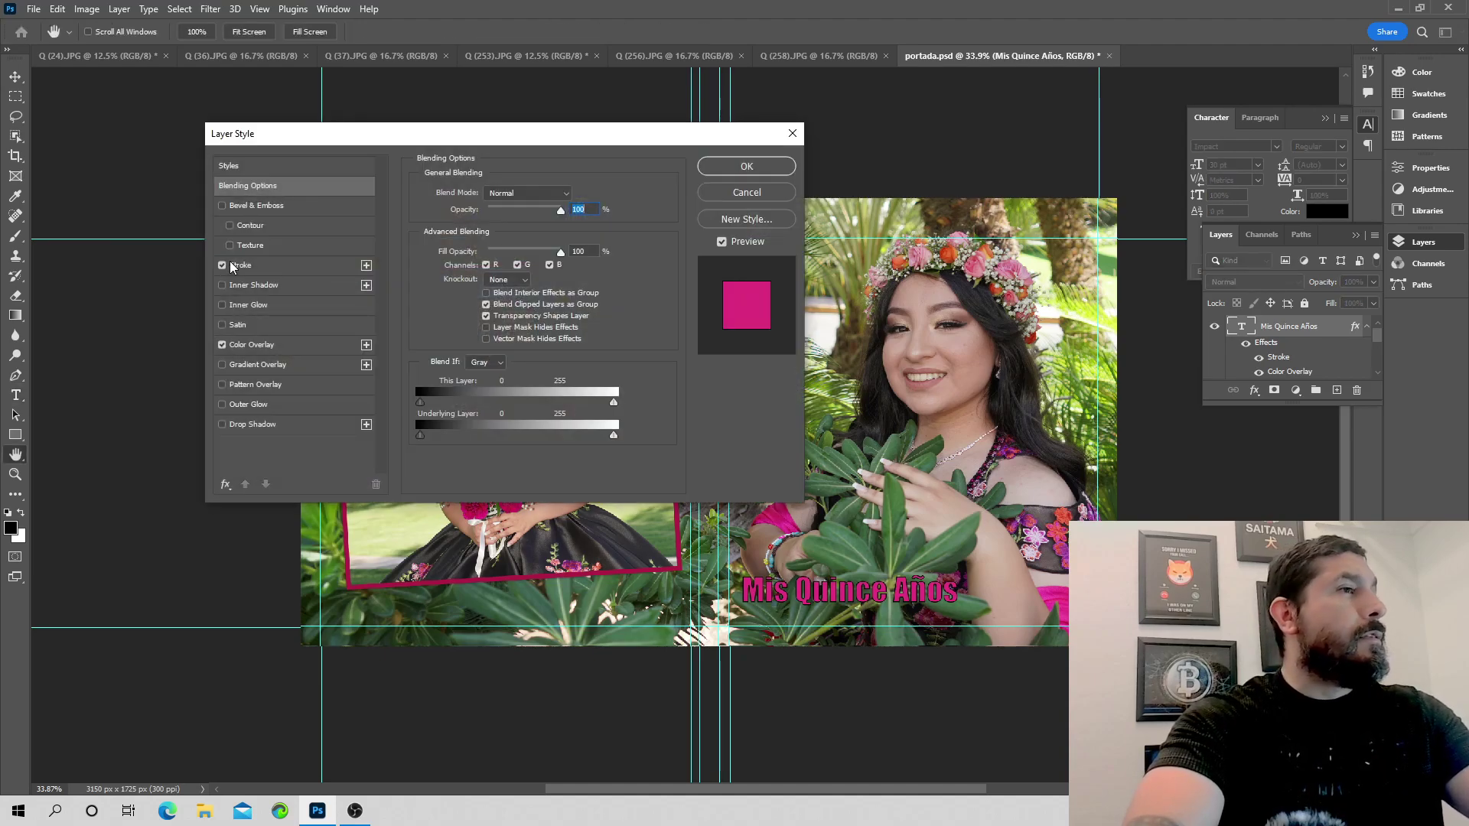
left_click(268, 267)
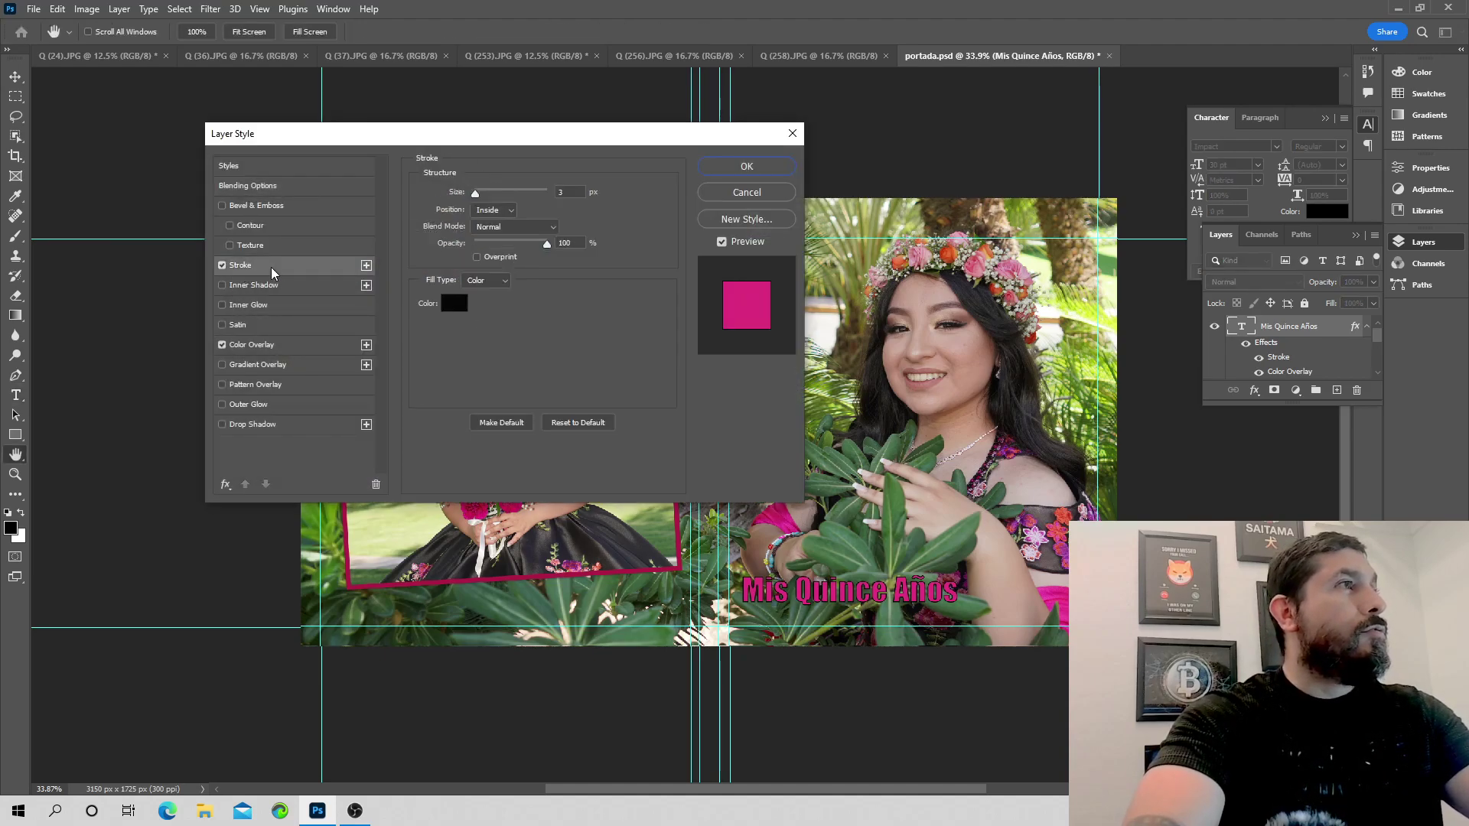
left_click_drag(478, 193, 475, 193)
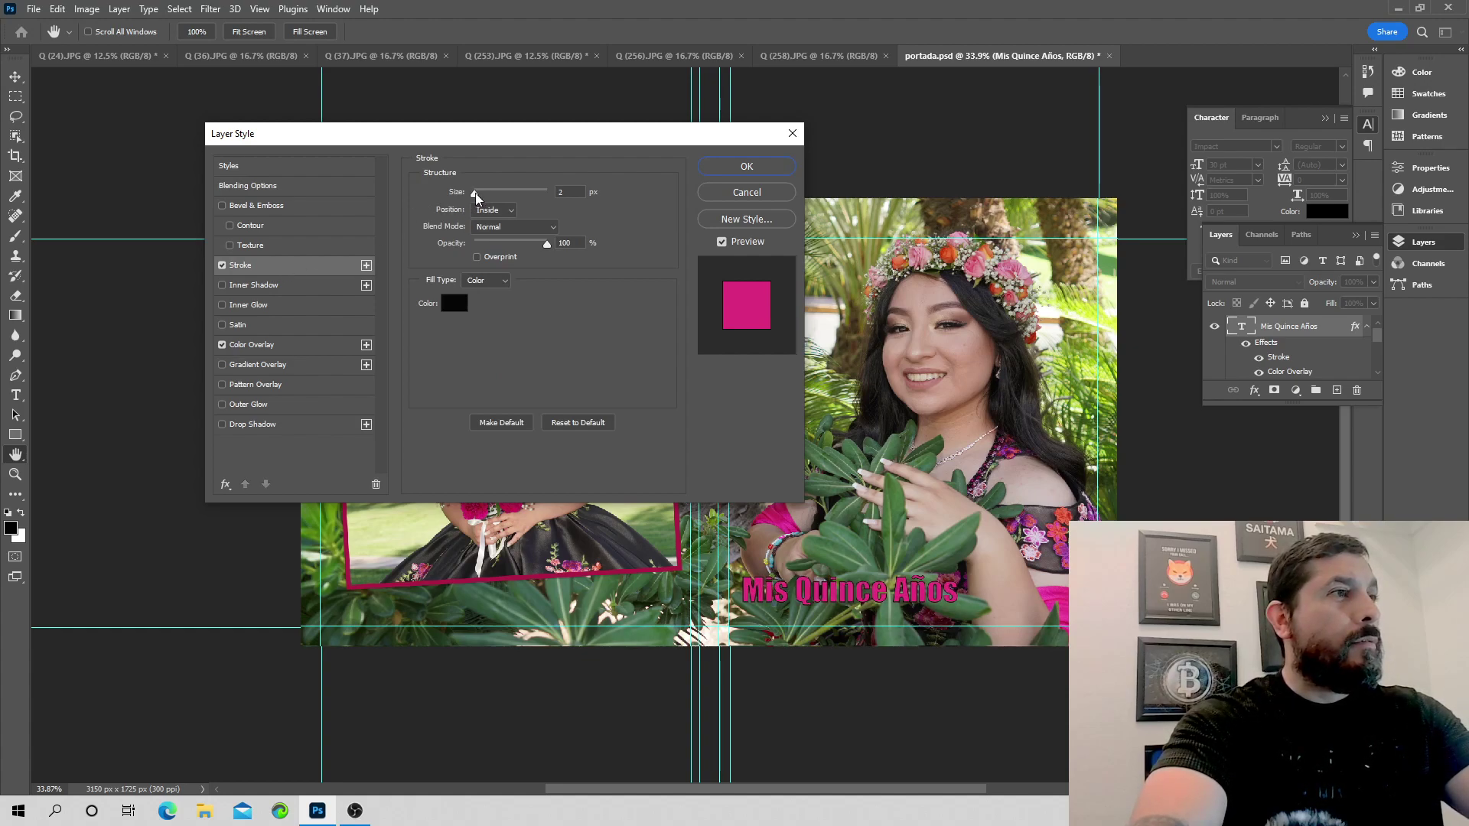
left_click(475, 193)
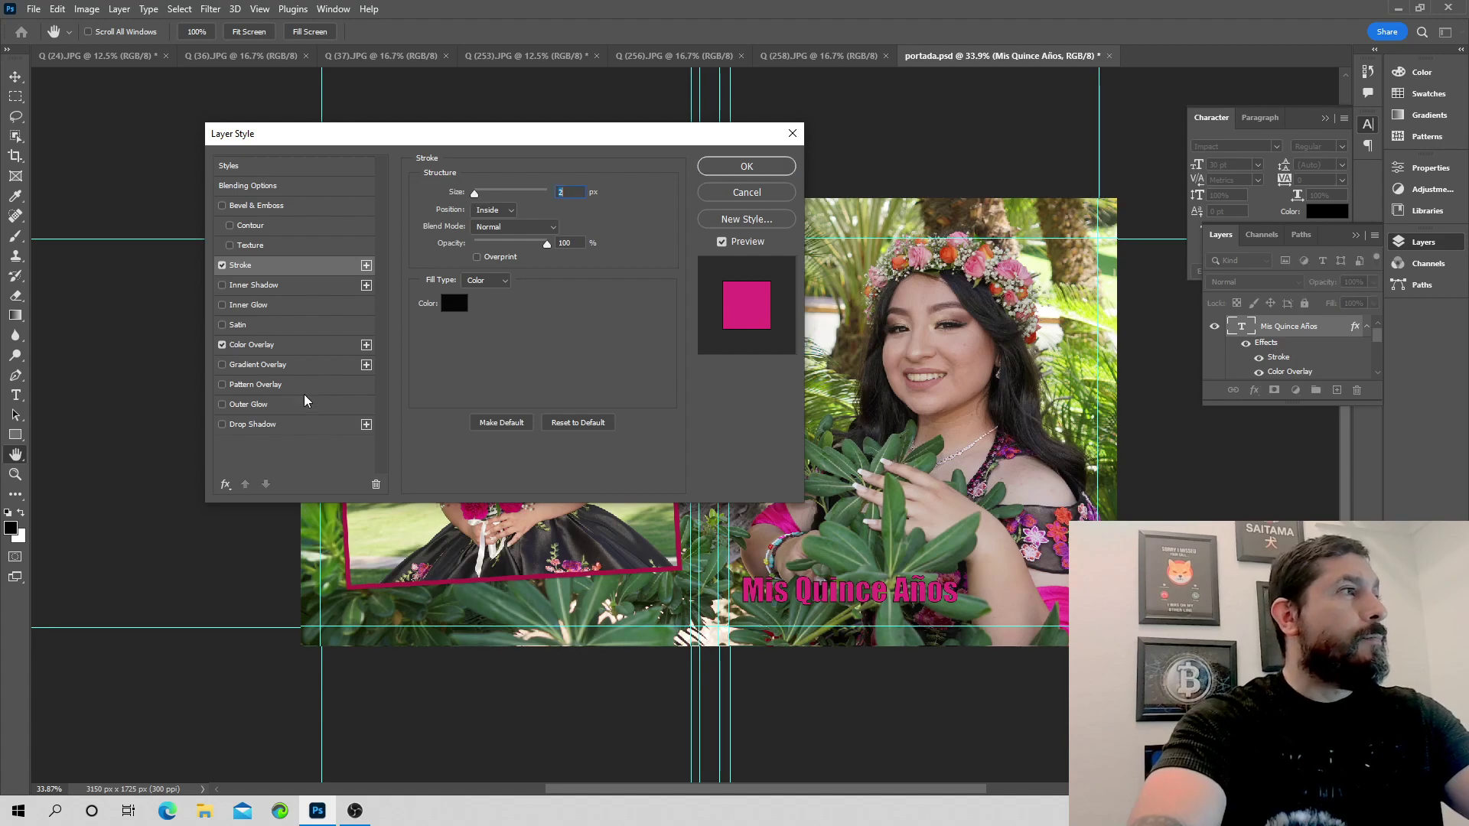
left_click(252, 425)
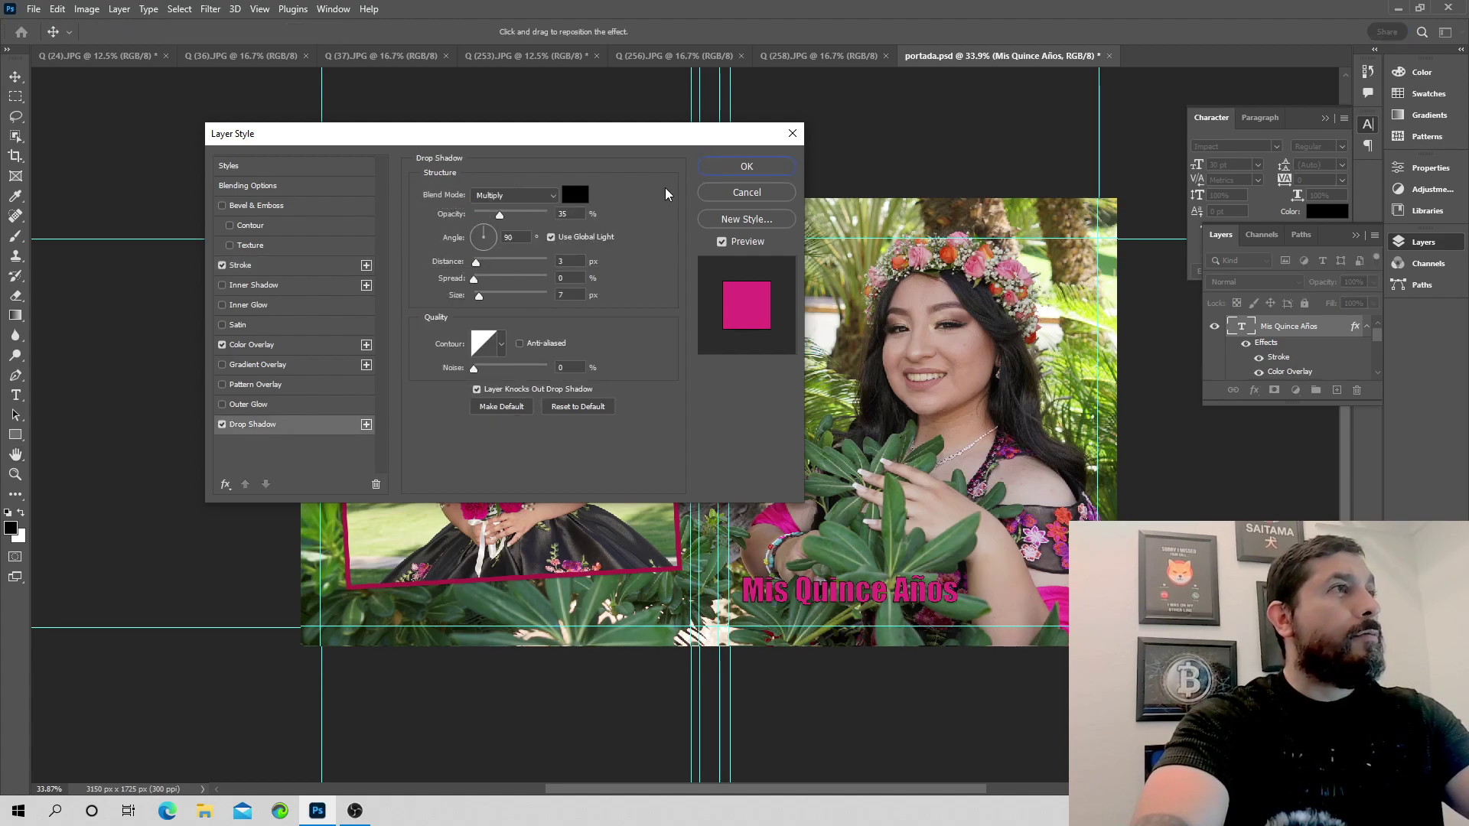
left_click(747, 166)
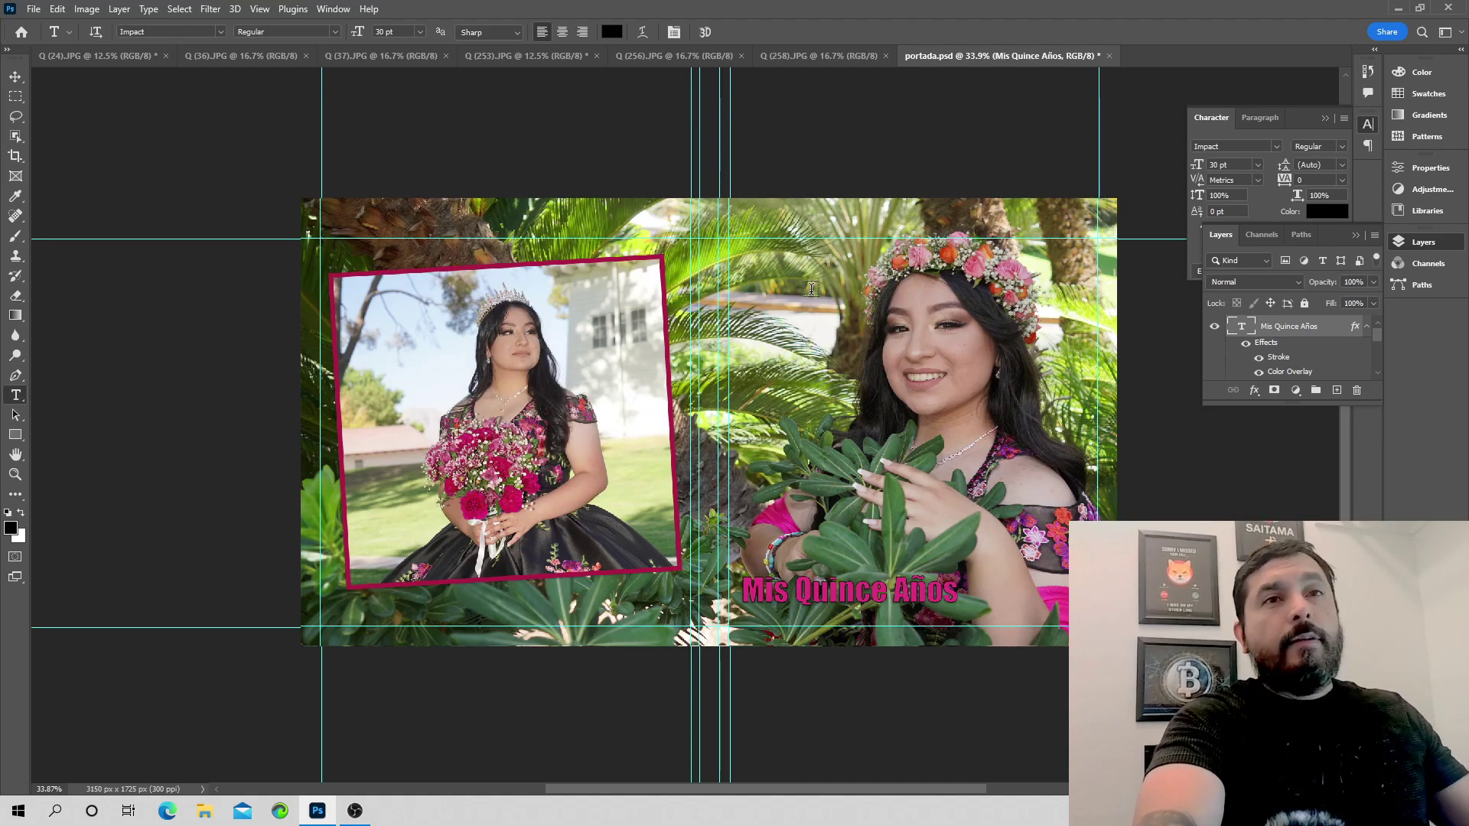
left_click(34, 9)
mouse_move(368, 8)
mouse_move(34, 8)
left_click(52, 40)
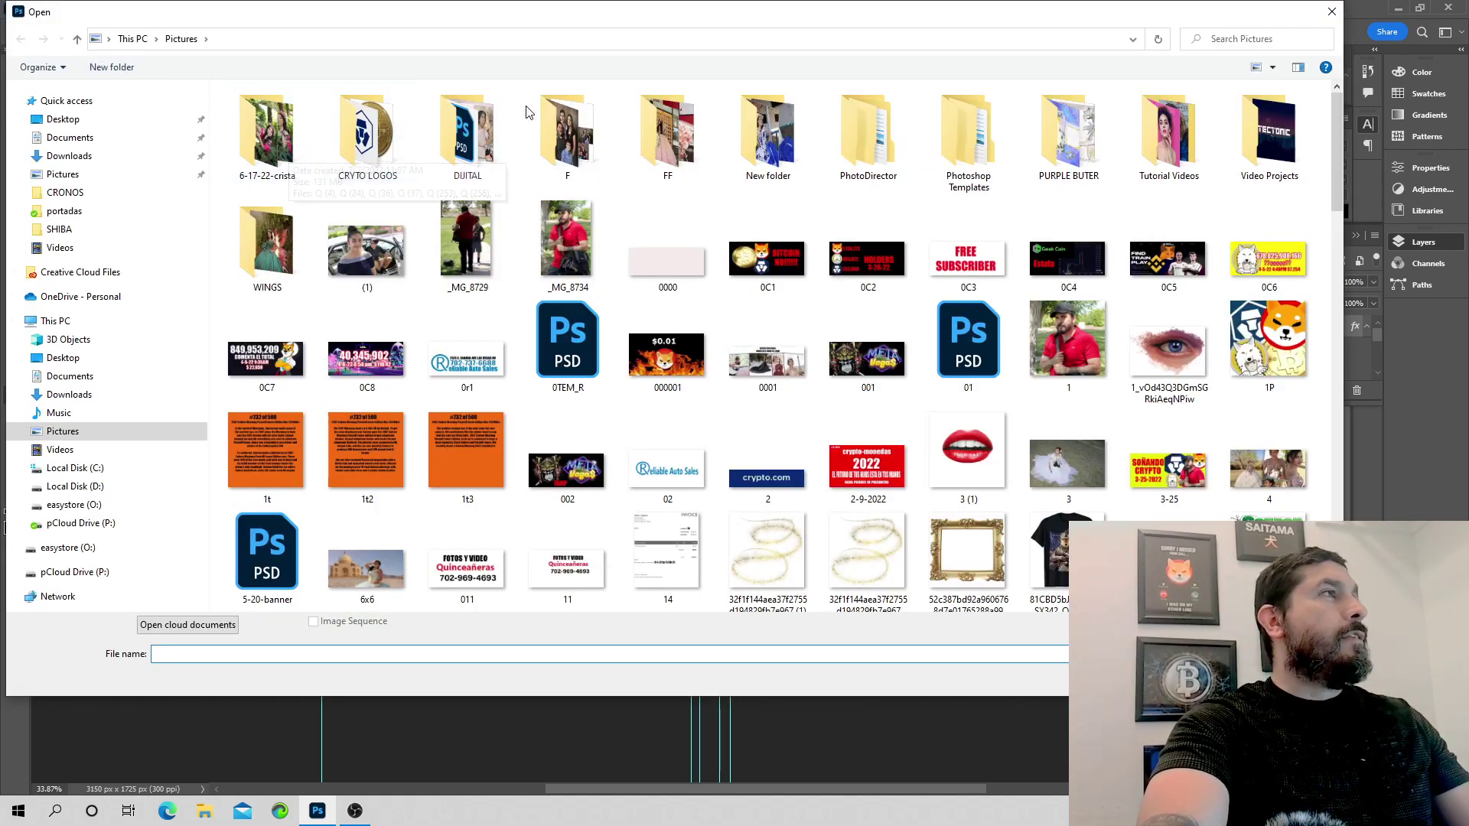
left_click(1332, 12)
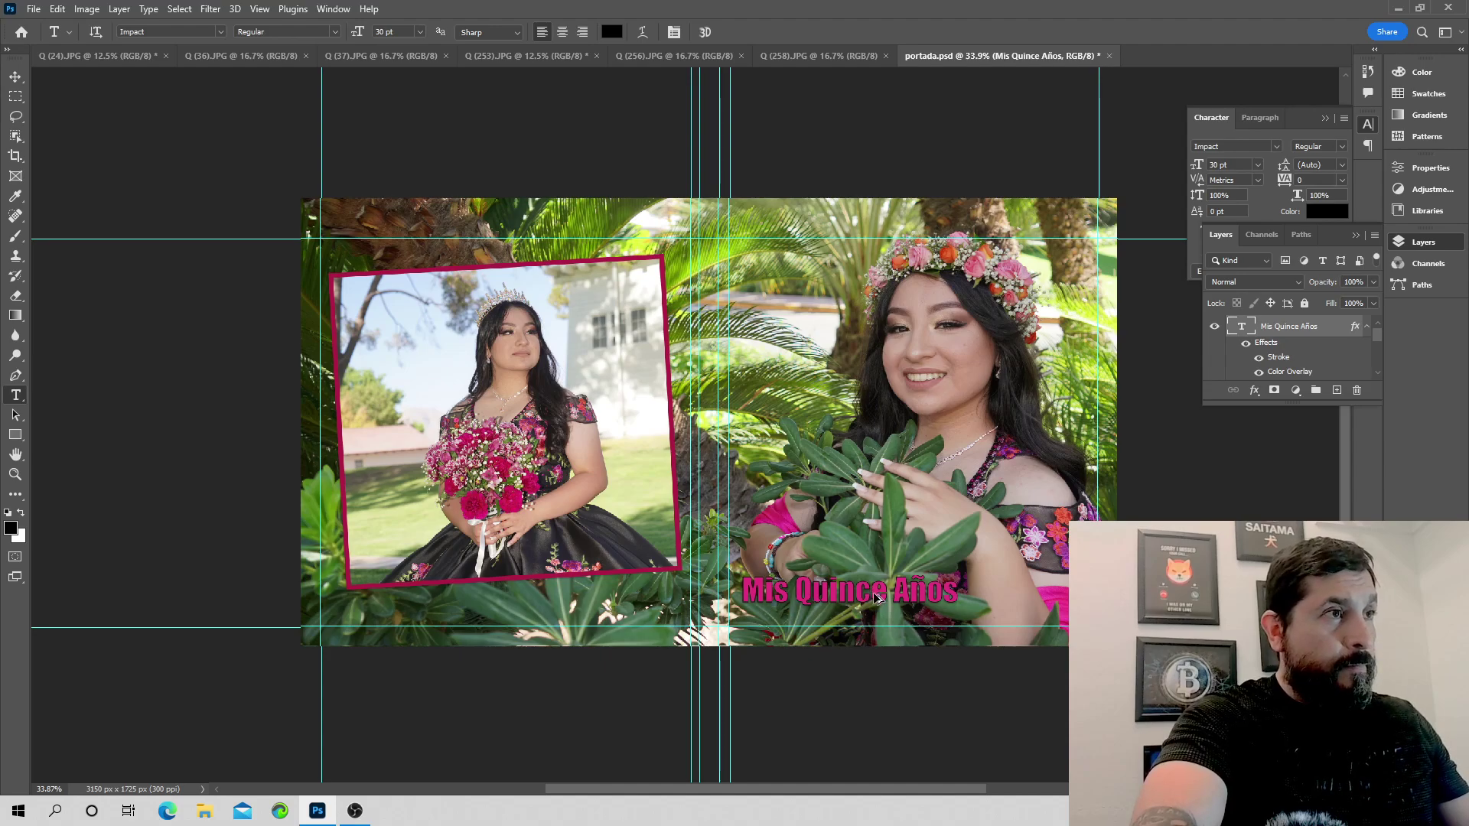
Duplicate the "Mis Quince Años" title directly below itself and replace the copy's text with 5-17-22.
left_click_drag(874, 593, 876, 629)
double_click(1240, 328)
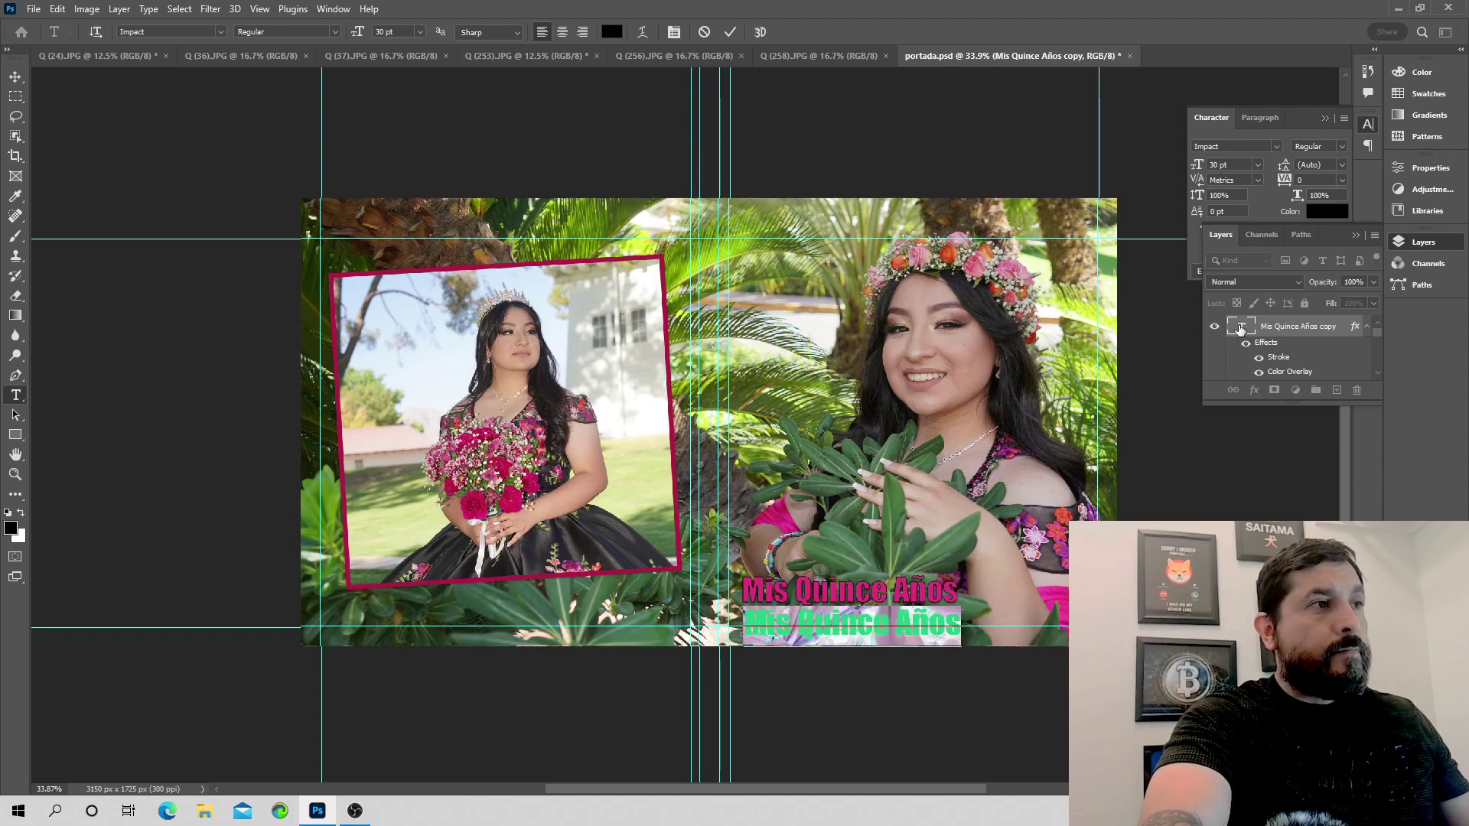
type("5")
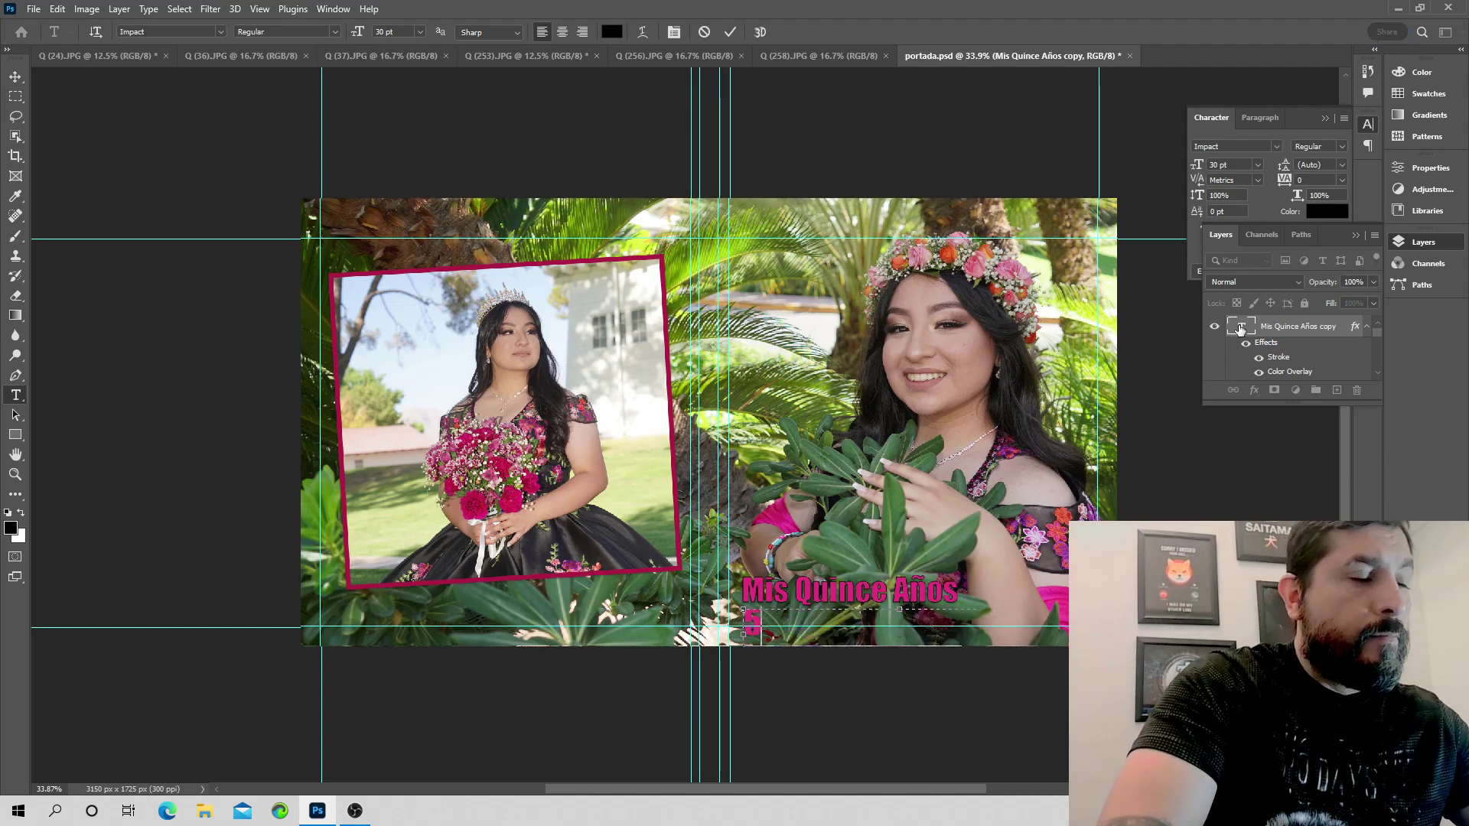
type("-17-22")
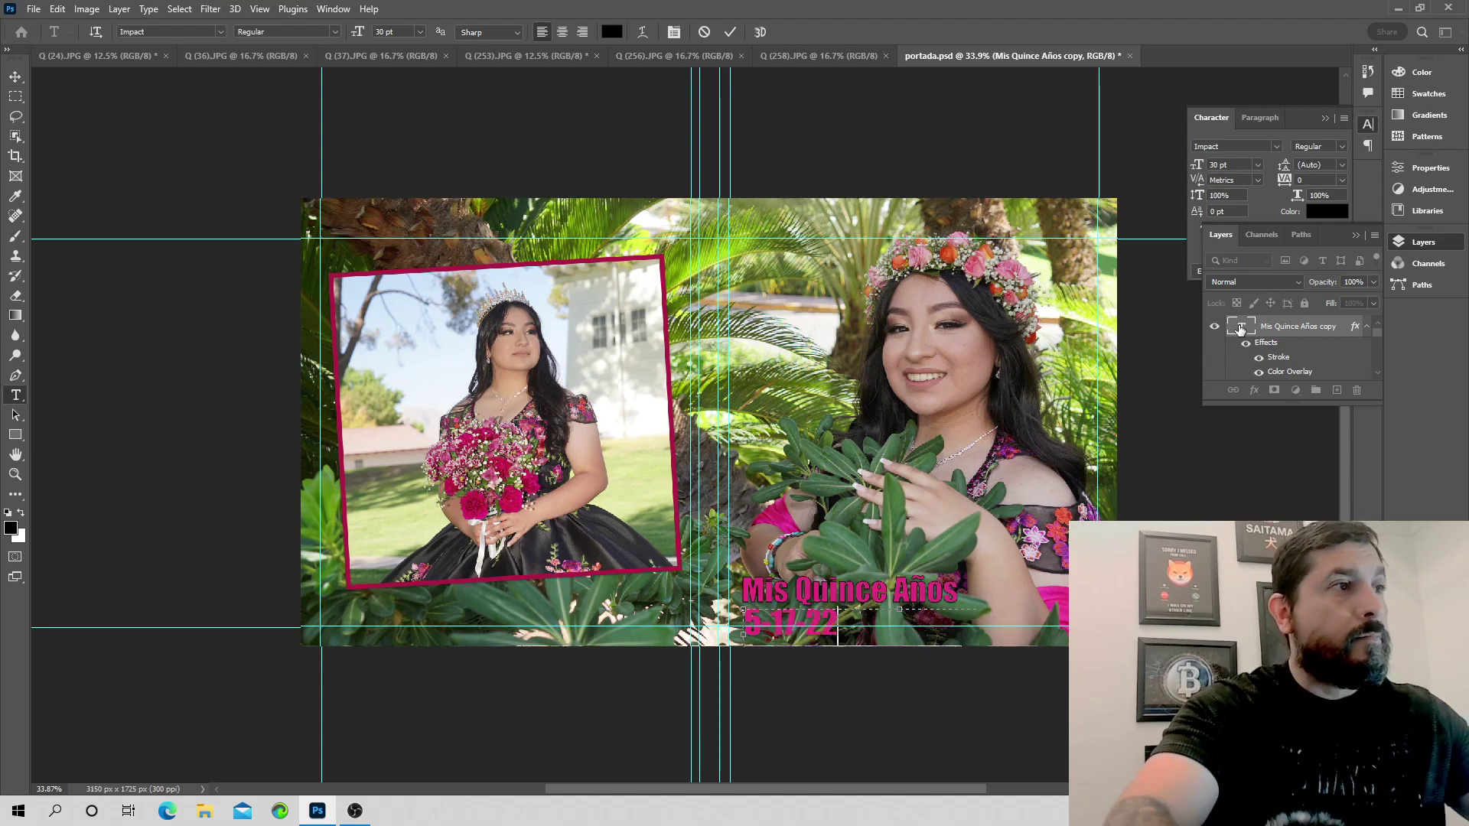
key("ctrl+Return")
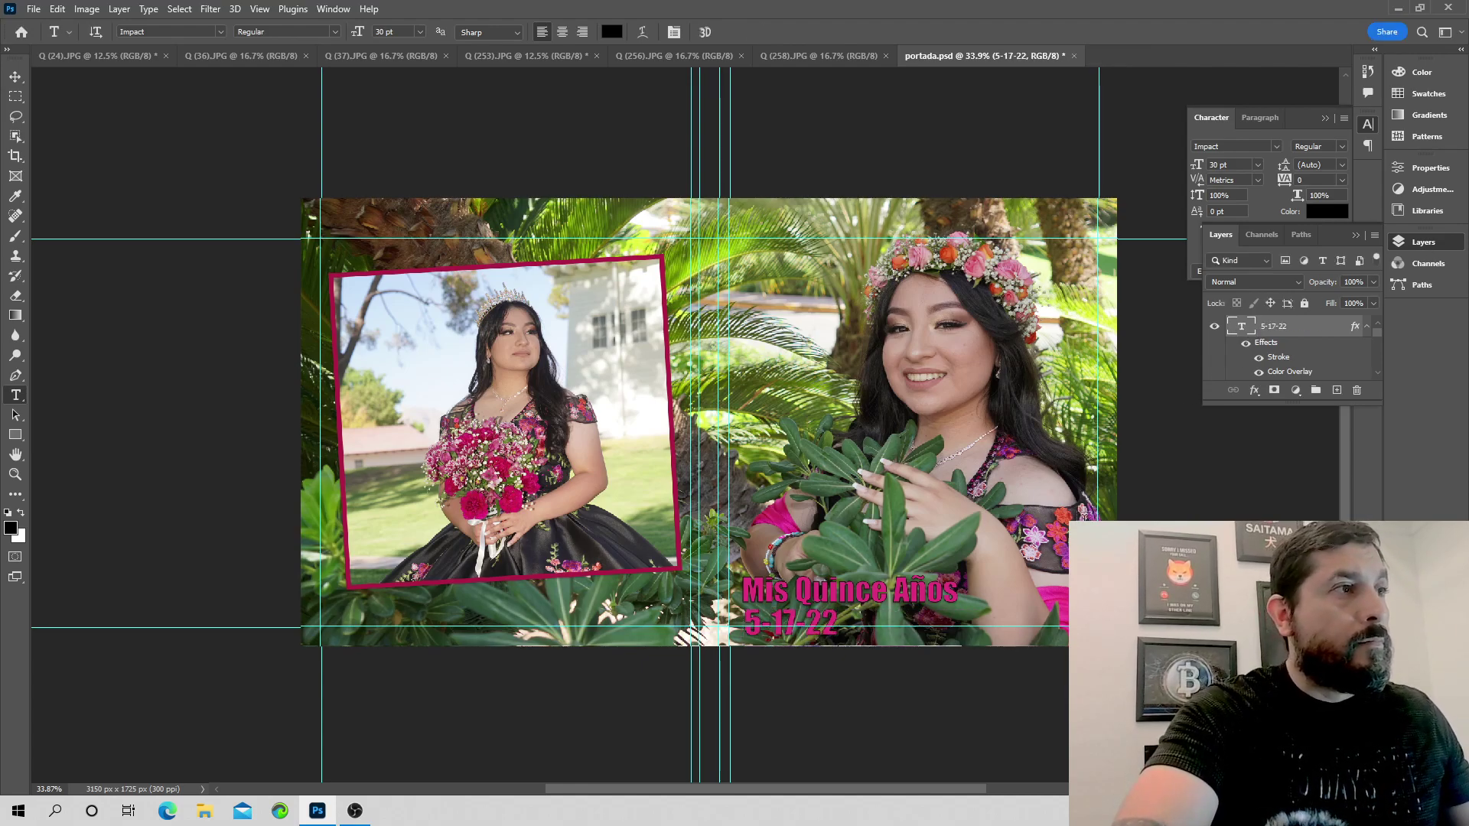
Nudge the 5-17-22 line horizontally until its right edge lines up with the end of the "Mis Quince Años" title.
key("ctrl+shift+Right")
key("ctrl+shift+Right")
key("ctrl+shift+Right")
key("ctrl+shift+Right")
key("ctrl+shift+Right")
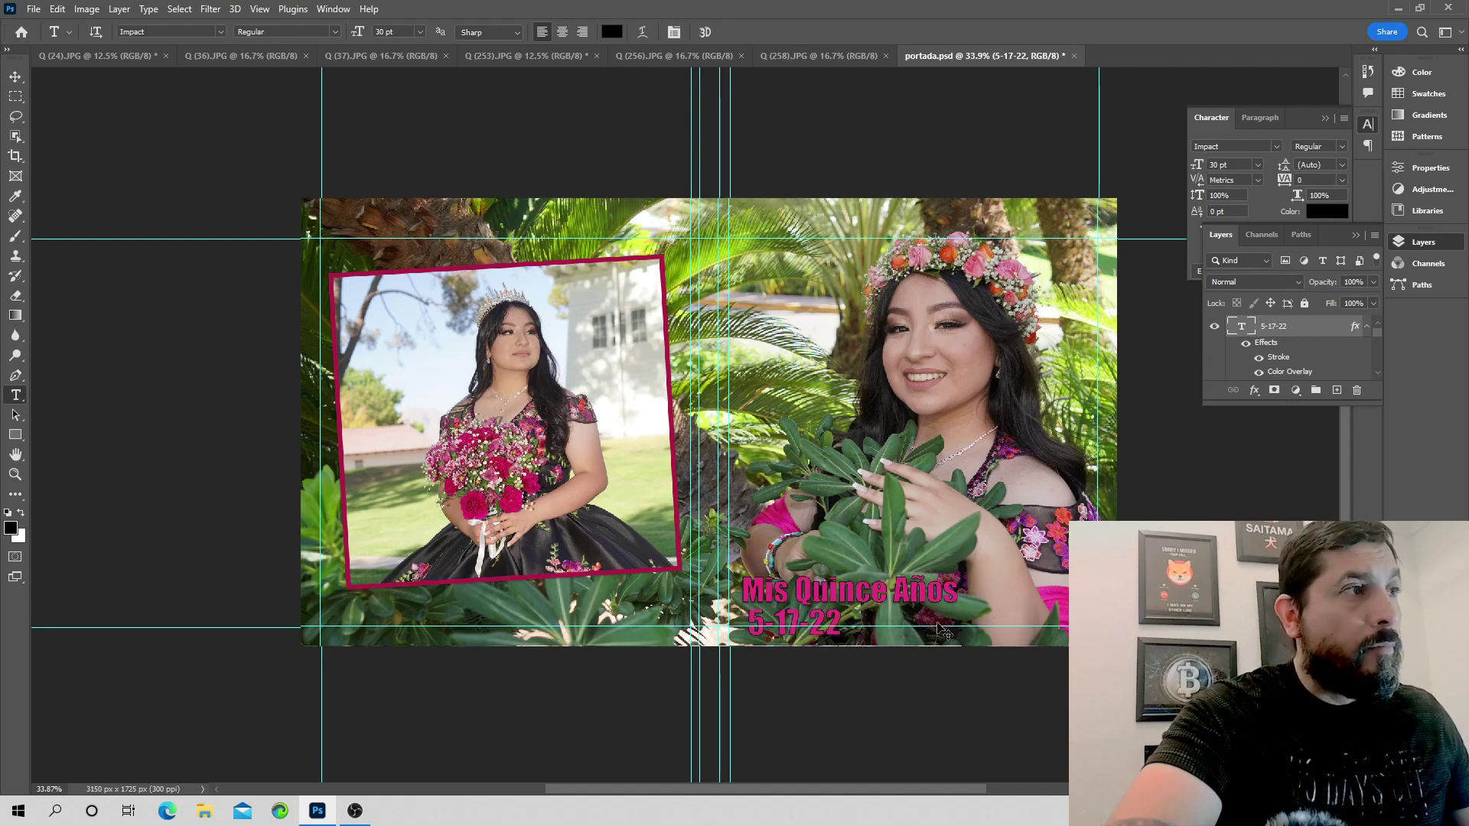
key("ctrl+shift+Right")
key("ctrl+shift+Right")
key("ctrl+shift+Right")
key("ctrl+shift+Right")
key("ctrl+shift+Right")
key("ctrl+shift+Right")
key("ctrl+shift+Right")
key("ctrl+shift+Right")
key("ctrl+shift+Right")
key("ctrl+shift+Right")
key("ctrl+shift+Right")
key("ctrl+shift+Right")
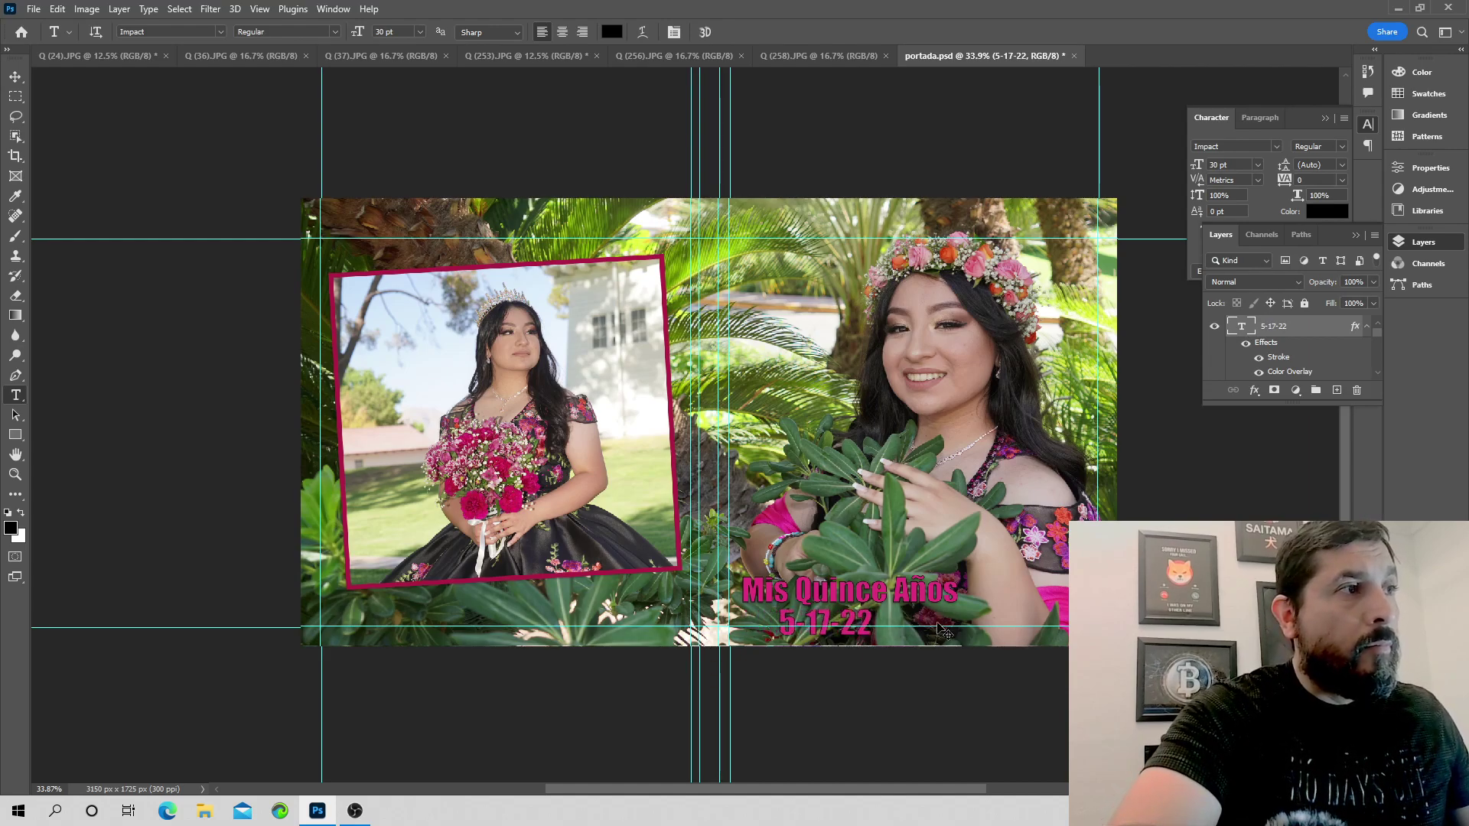
key("ctrl+shift+Right")
key("ctrl+shift+Right")
key("ctrl+shift+Right")
key("ctrl+shift+Right")
key("ctrl+shift+Right")
key("ctrl+shift+Right")
key("ctrl+shift+Right")
key("ctrl+shift+Right")
key("ctrl+shift+Right")
key("ctrl+shift+Right")
key("ctrl+shift+Right")
key("ctrl+shift+Right")
key("ctrl+shift+Right")
key("ctrl+shift+Right")
key("ctrl+shift+Right")
key("ctrl+shift+Right")
key("ctrl+shift+Right")
key("ctrl+shift+Right")
key("ctrl+shift+Right")
key("ctrl+shift+Right")
key("ctrl+shift+Right")
key("ctrl+shift+Right")
key("ctrl+shift+Right")
key("ctrl+shift+Right")
key("ctrl+shift+Right")
key("ctrl+shift+Right")
key("ctrl+shift+Right")
key("ctrl+shift+Right")
key("ctrl+shift+Right")
key("ctrl+shift+Right")
key("ctrl+shift+Right")
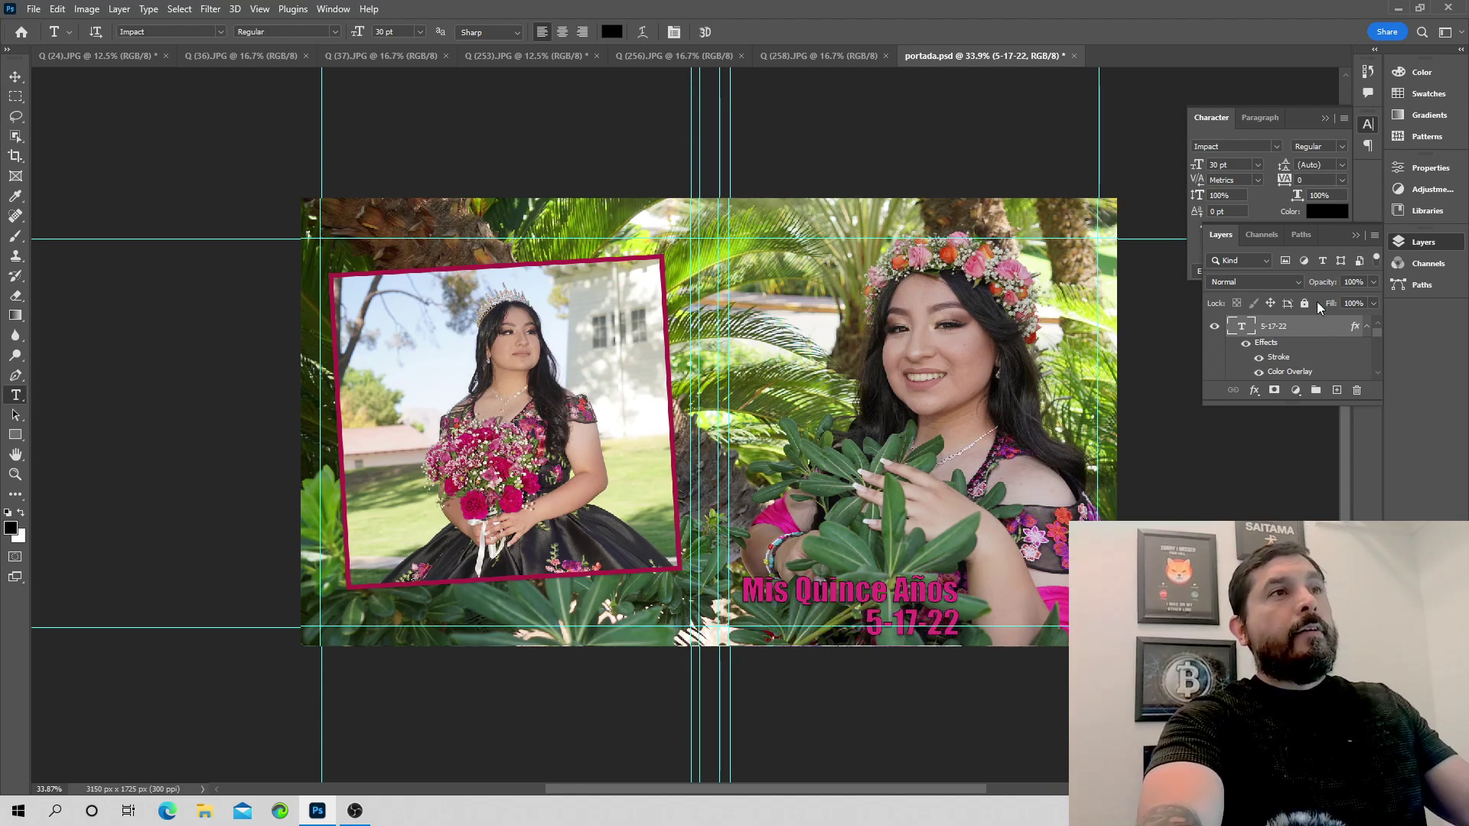
Enlarge the Layers panel and toggle Layer 3's visibility to identify which photo it holds.
left_click_drag(1381, 337, 1374, 362)
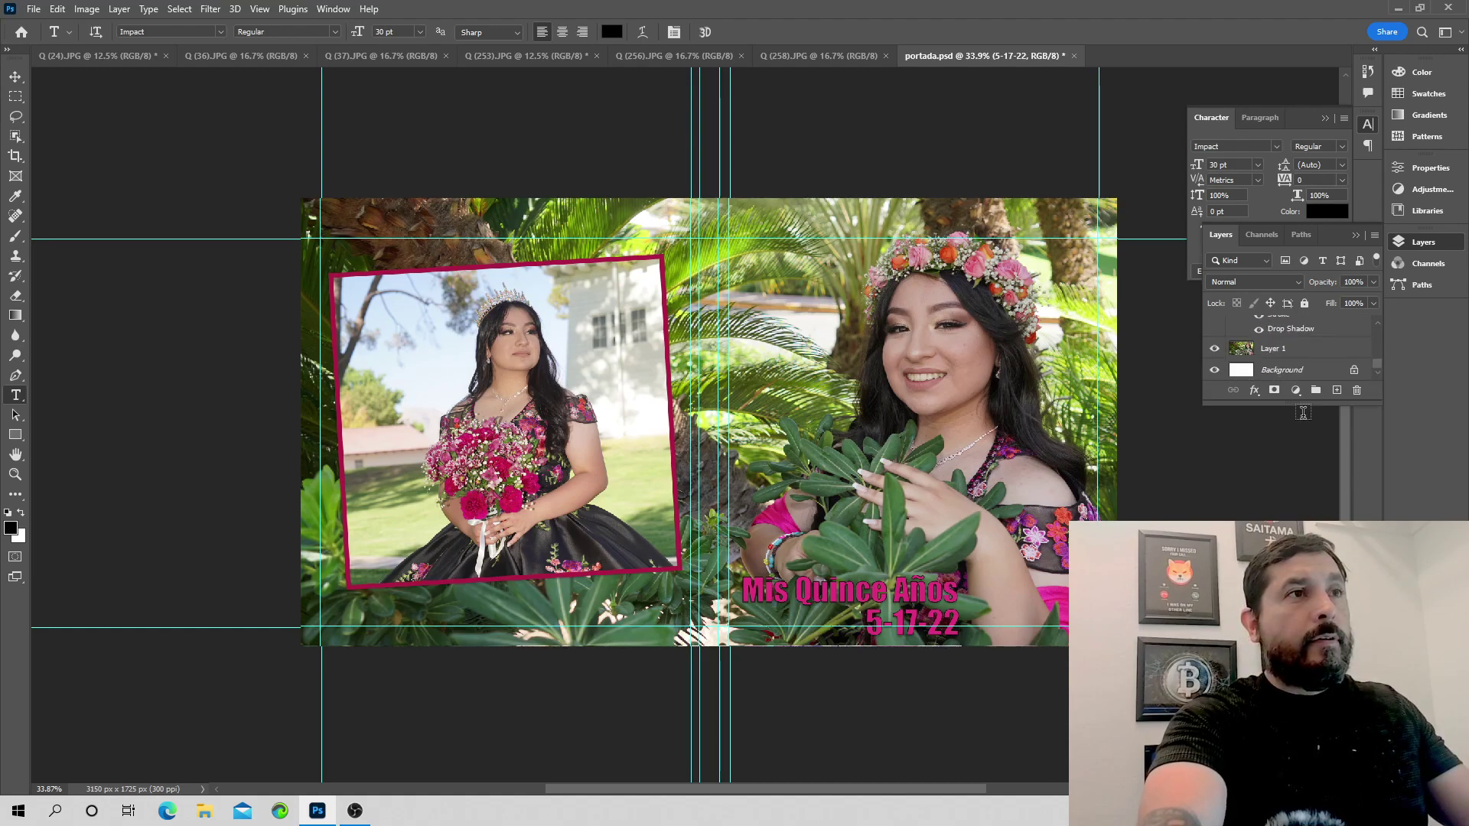
left_click_drag(1301, 407, 1300, 528)
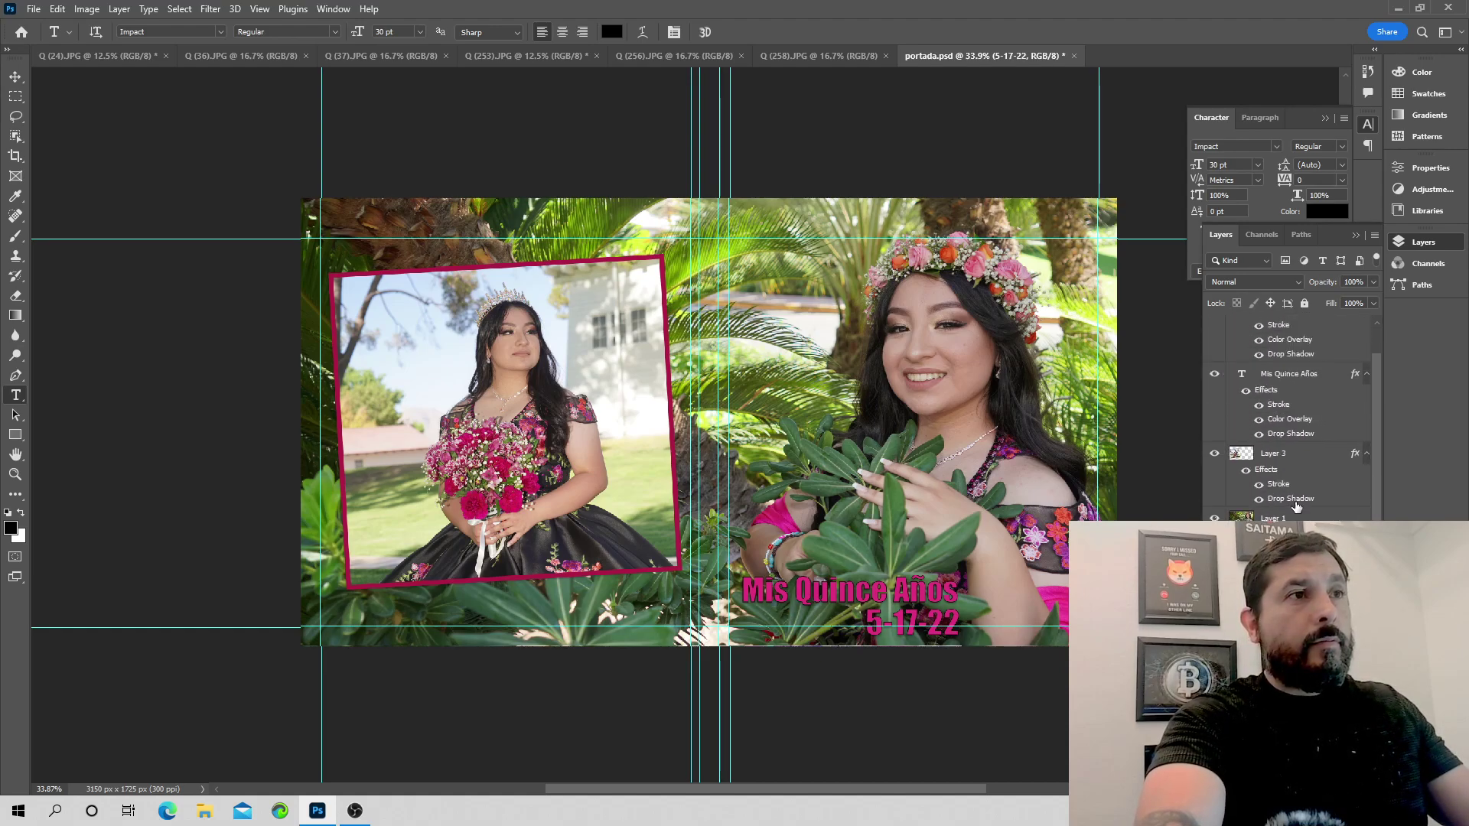
scroll(1296, 507, "up", 2)
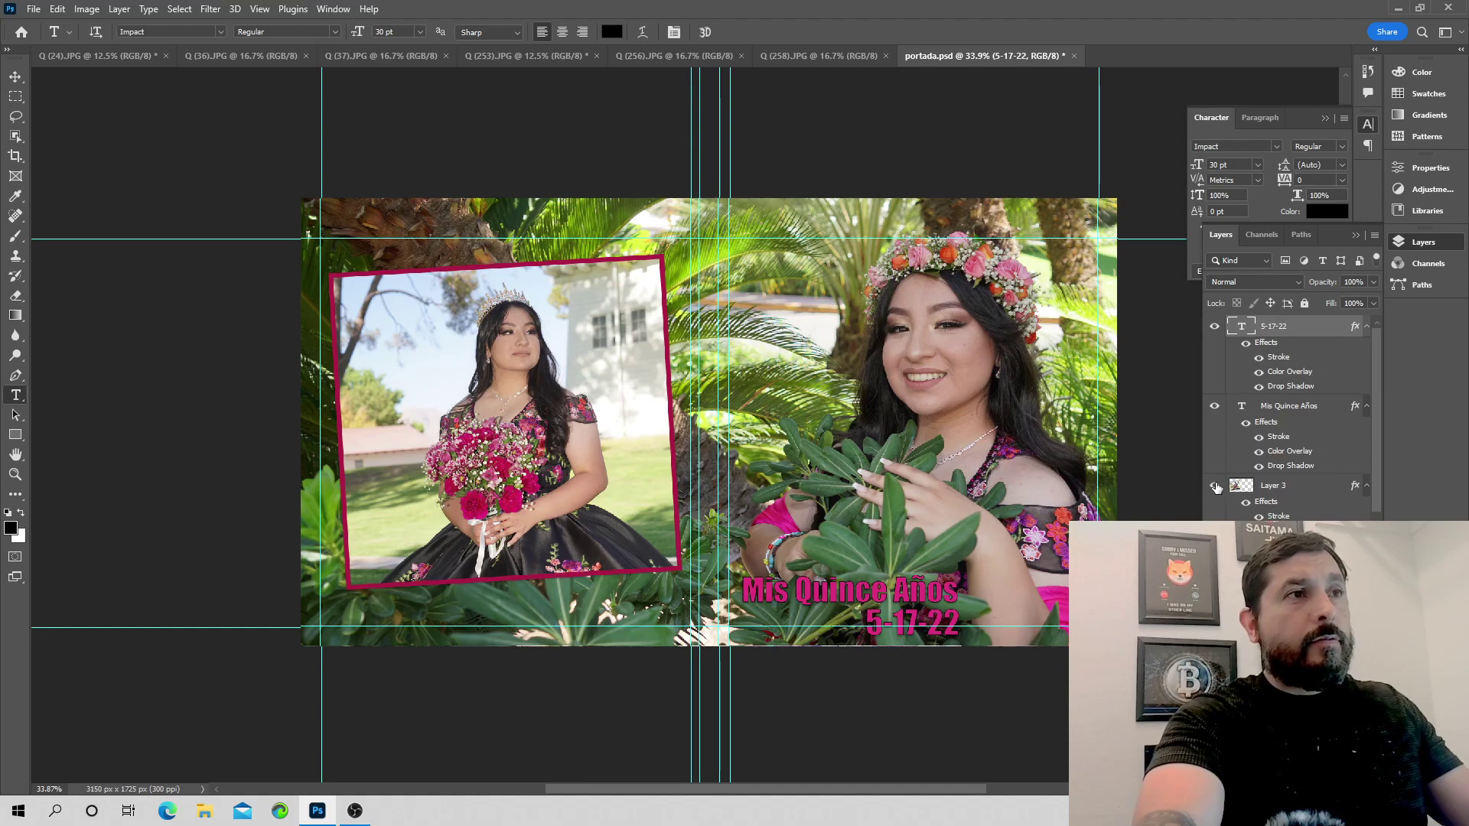
left_click(1216, 487)
left_click(1216, 487)
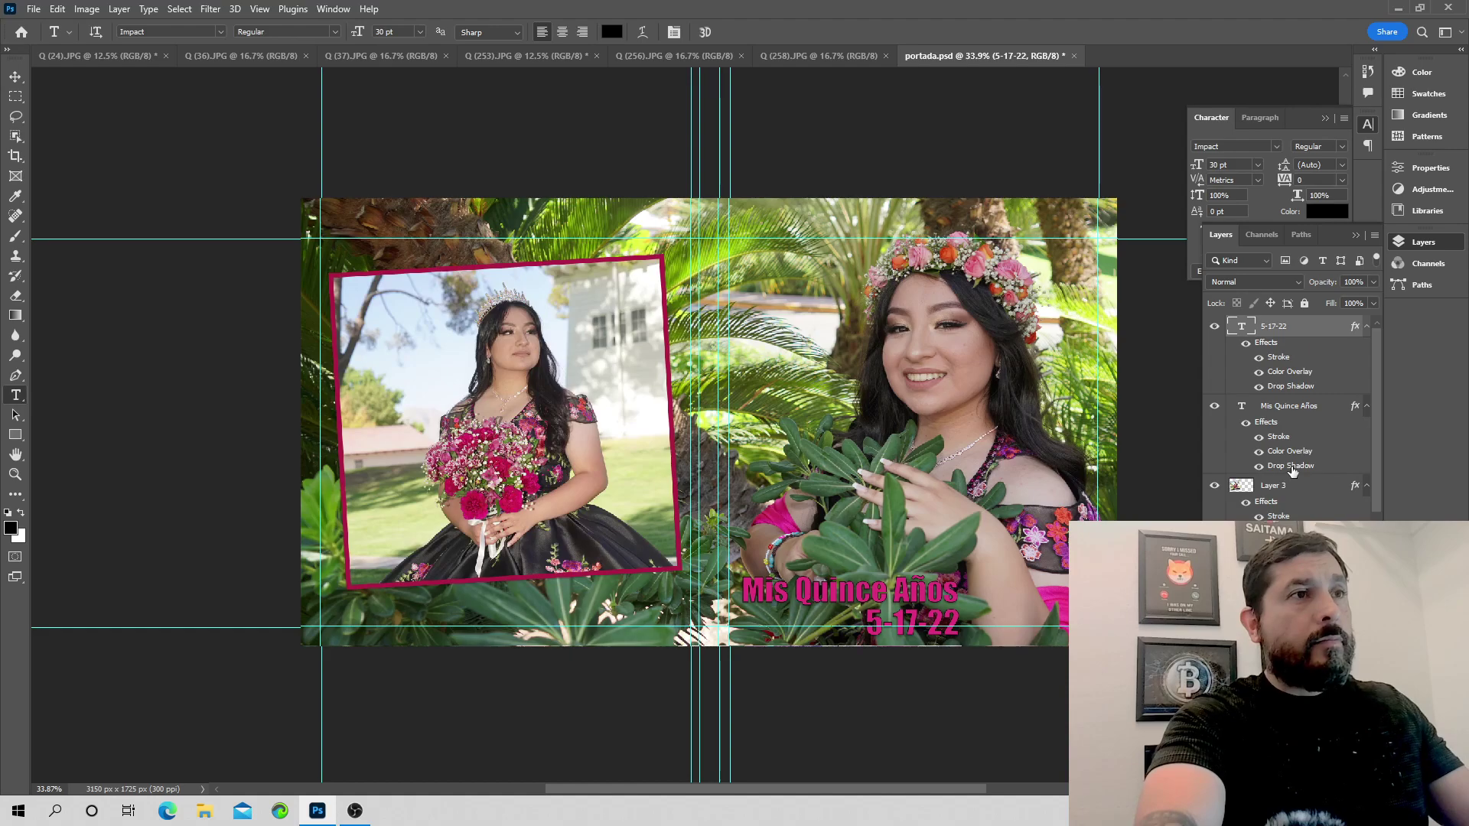
Apply the Camera Raw Filter to the garden background photo on Layer 1.
scroll(1293, 482, "down", 1)
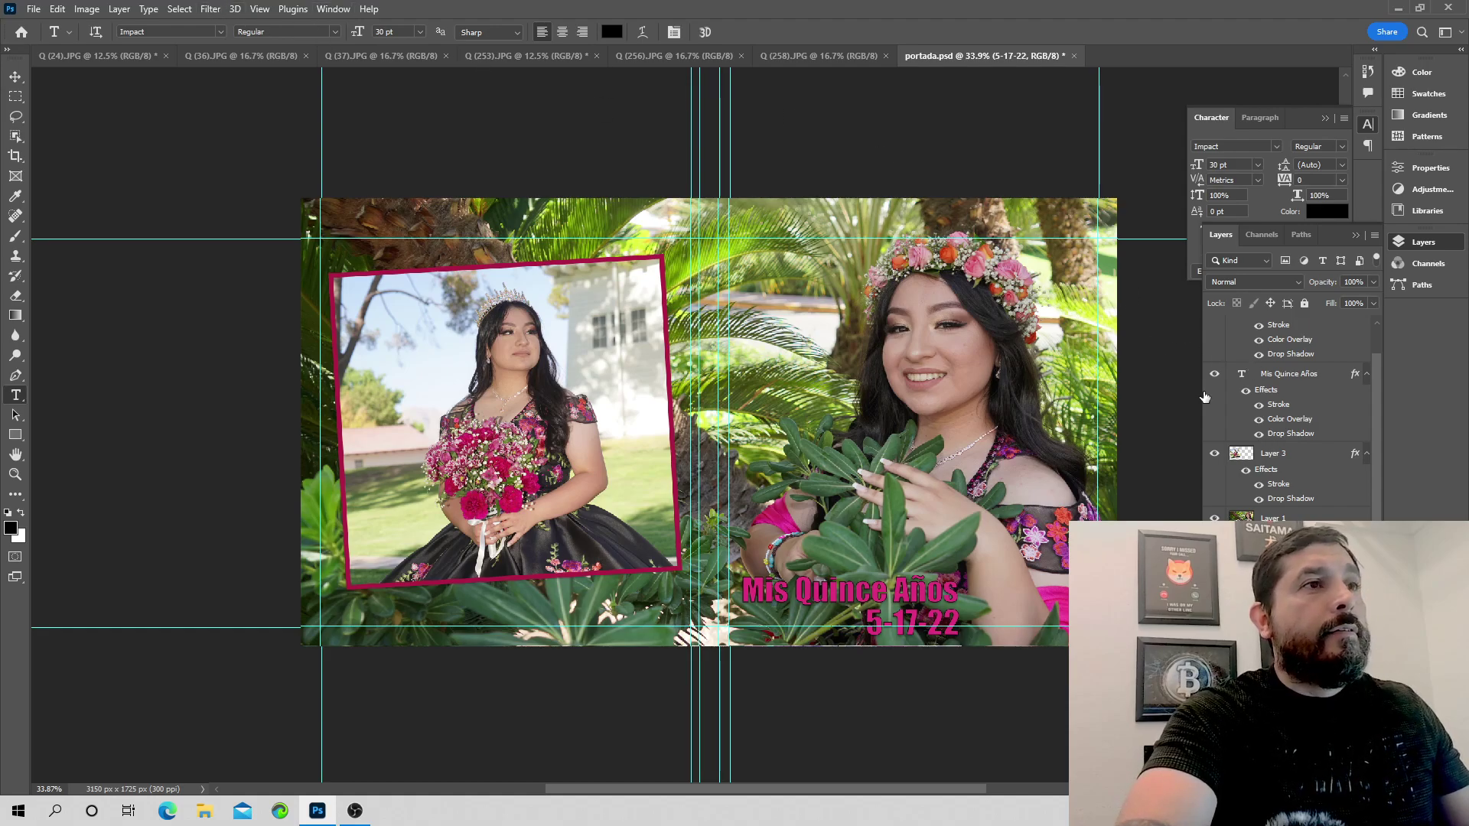
left_click(1299, 517)
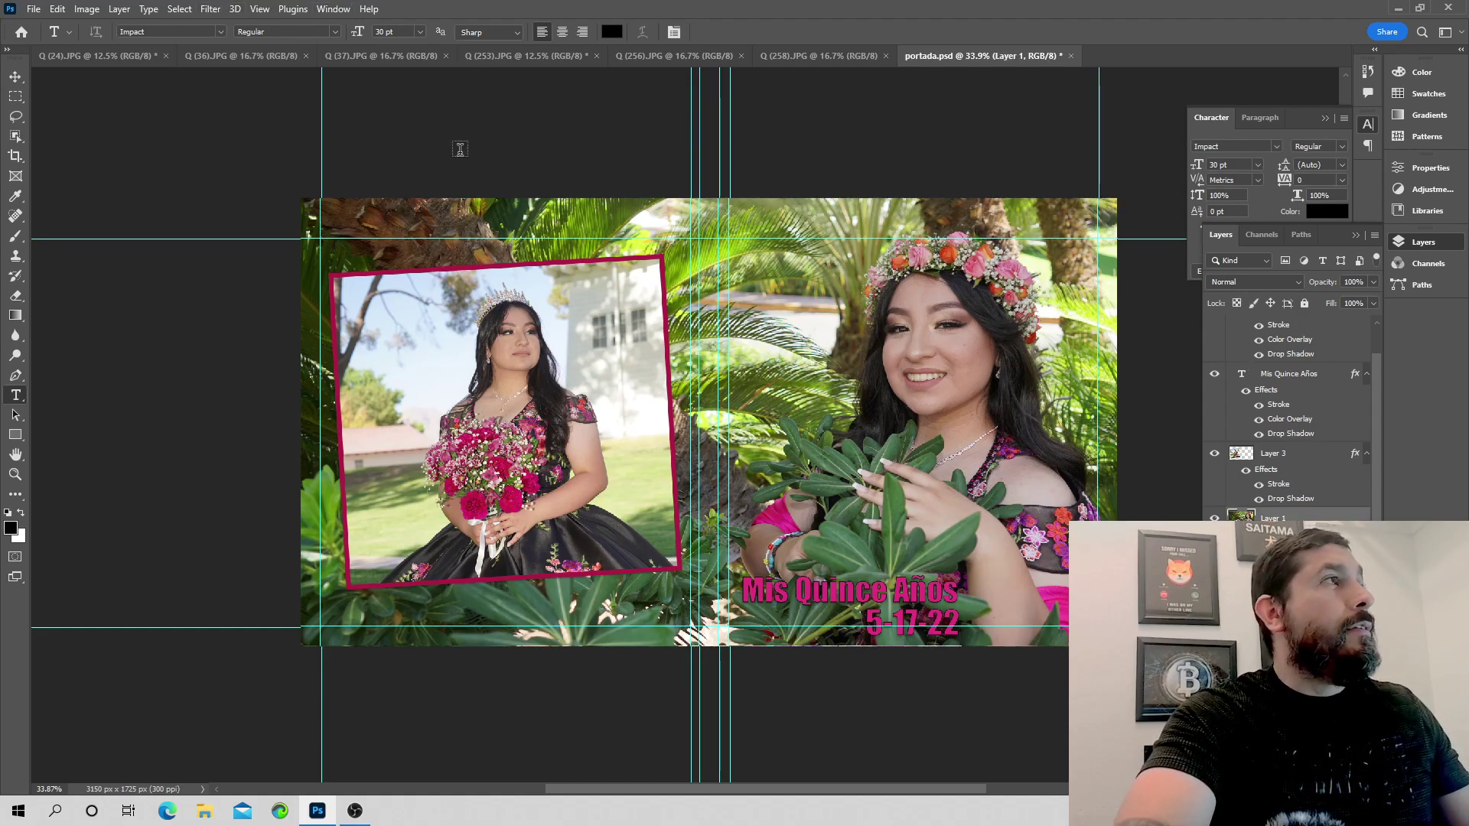
left_click(214, 10)
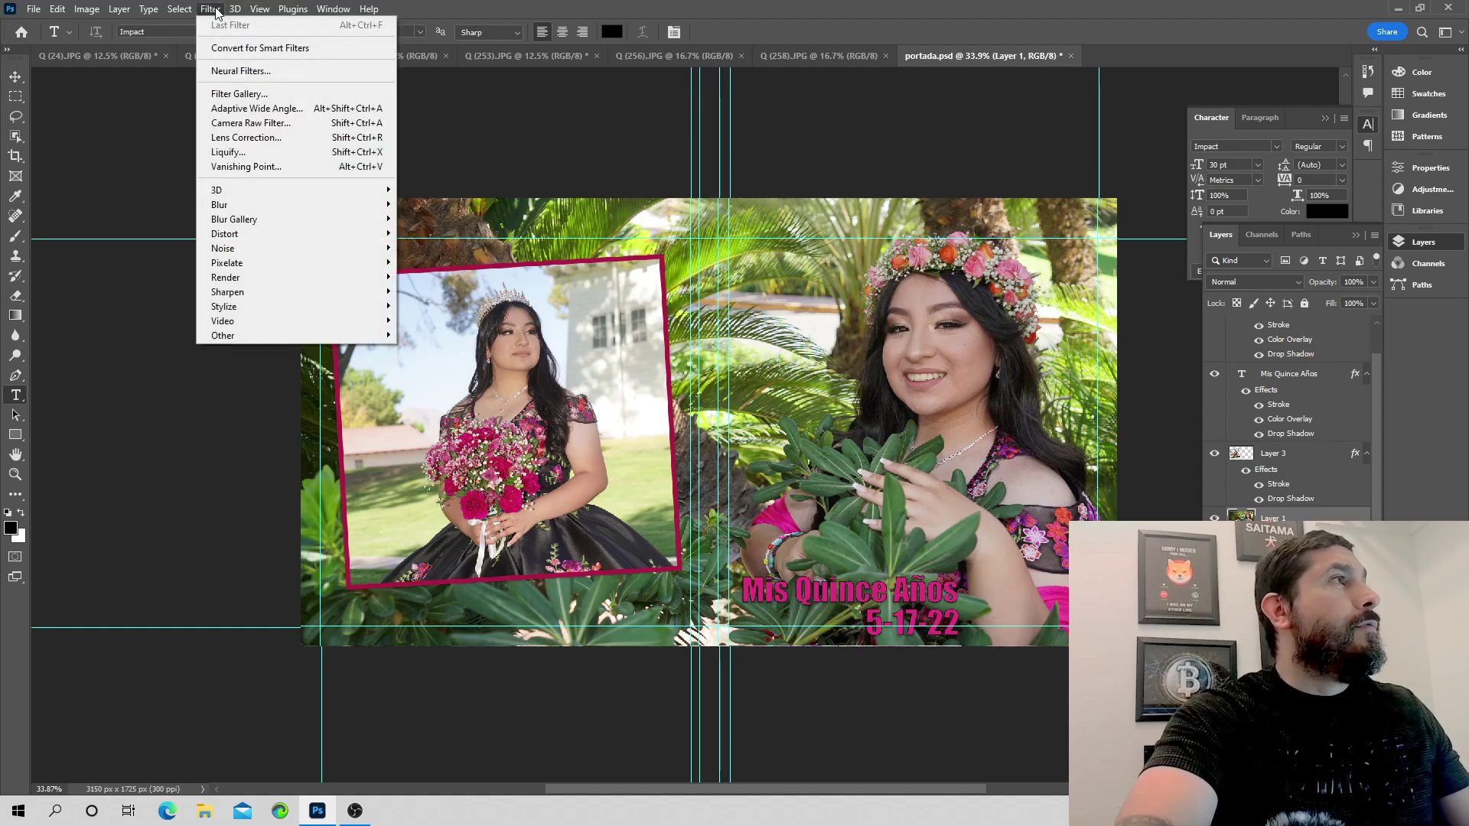
left_click(245, 124)
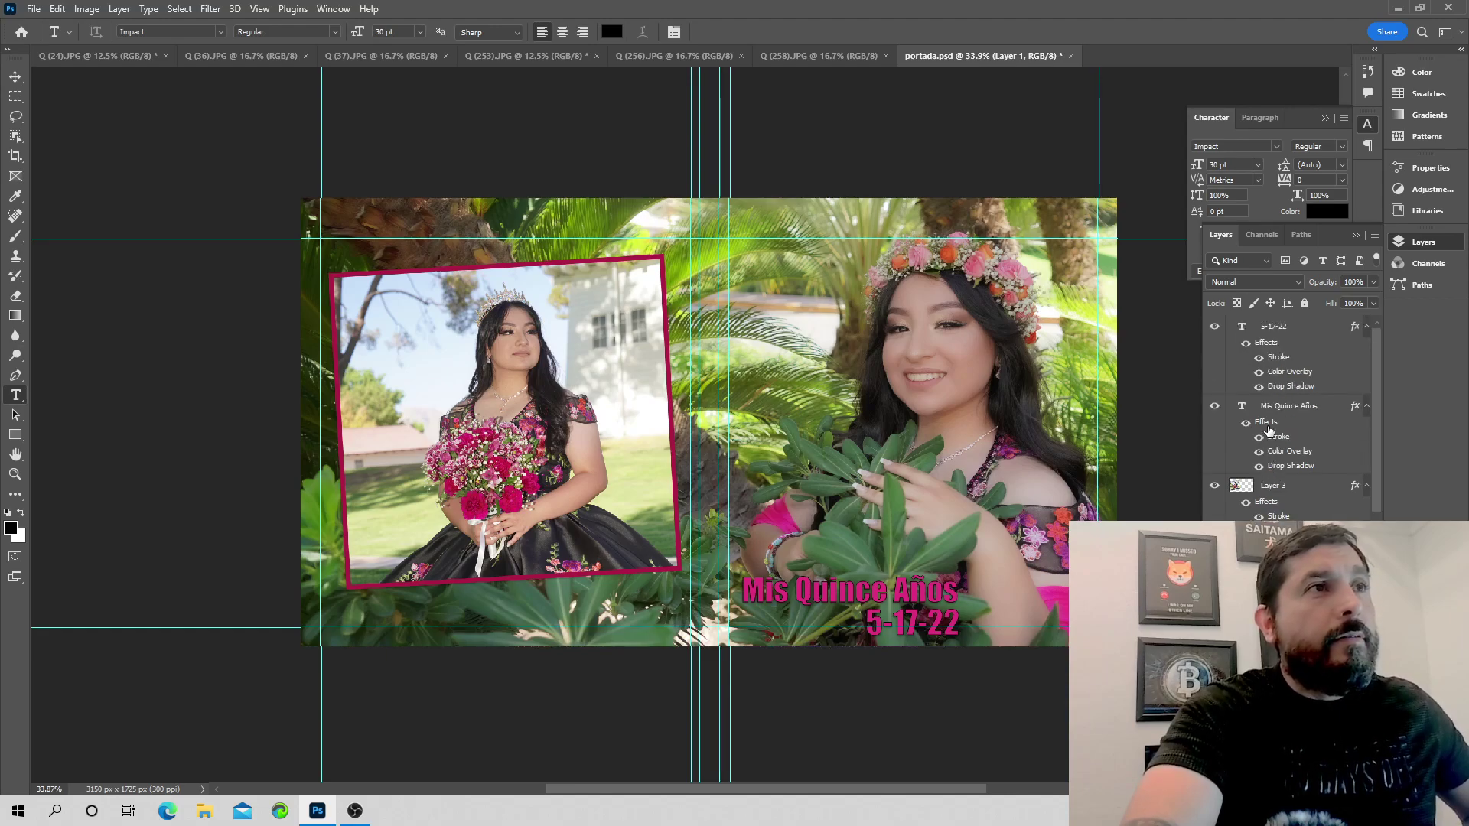
Apply the Camera Raw Filter to the framed bouquet portrait on Layer 3.
scroll(1270, 431, "up", 1)
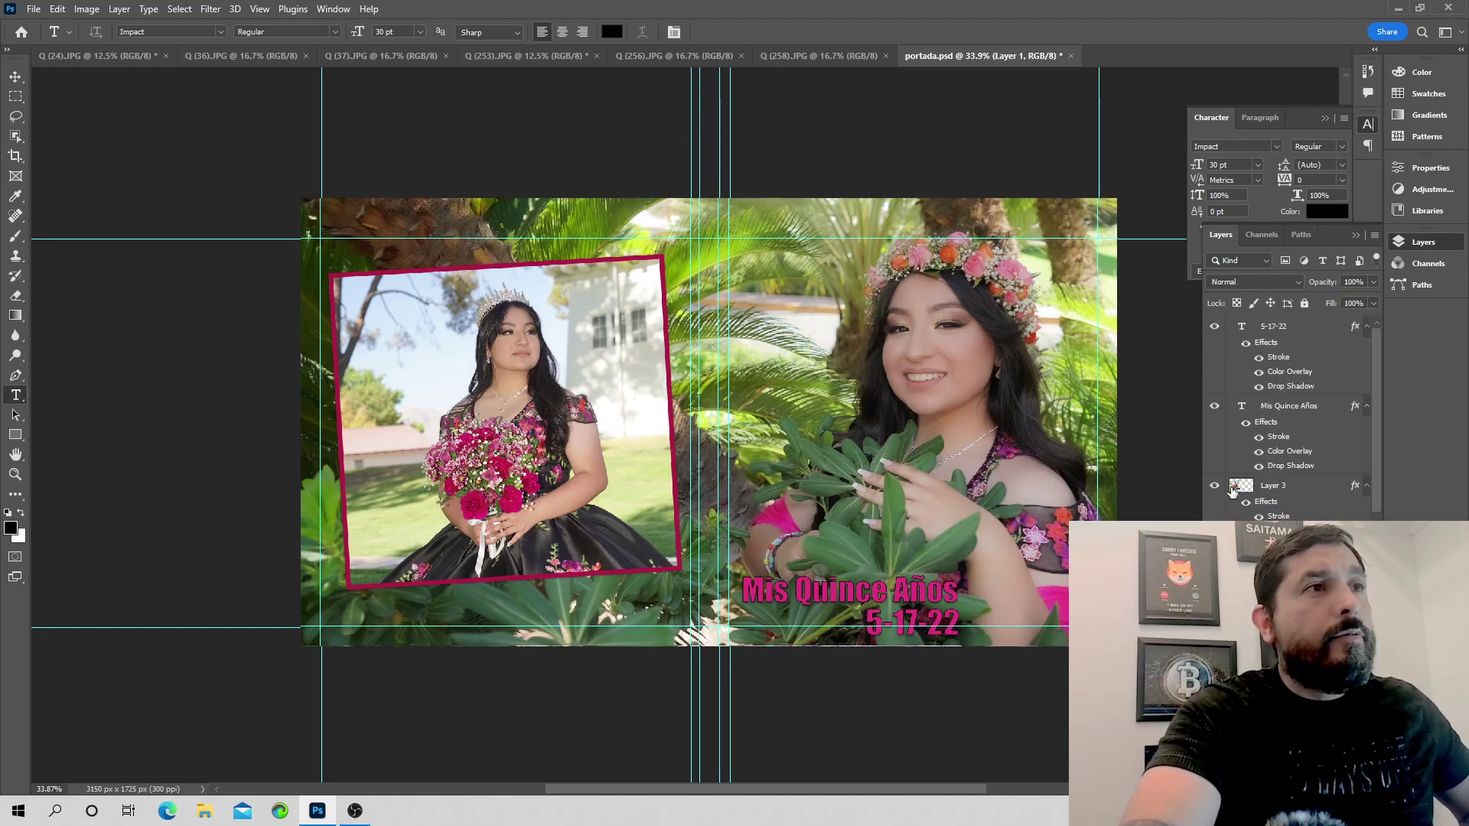
left_click(1216, 487)
left_click(1217, 487)
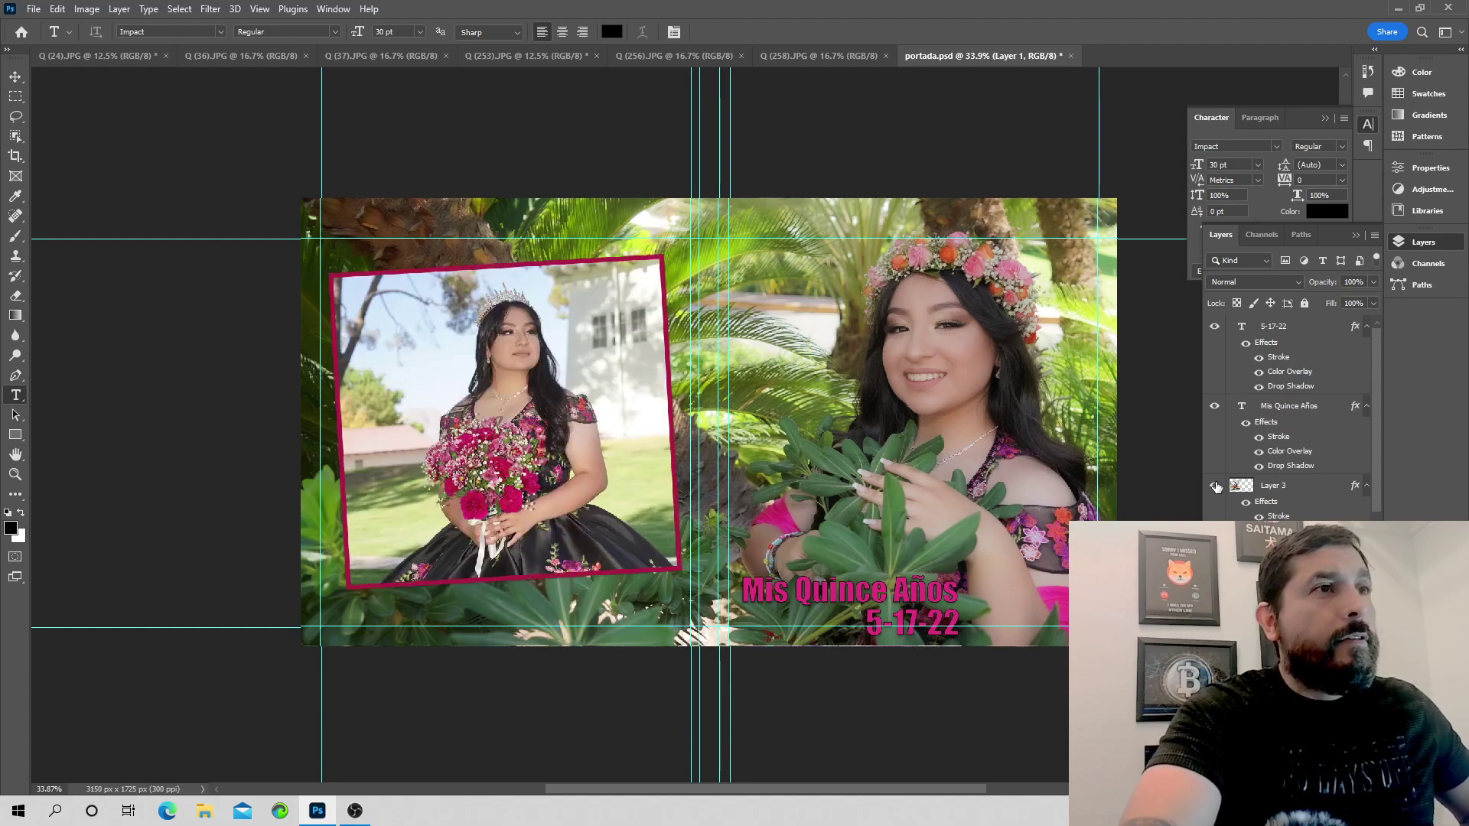
left_click(1306, 487)
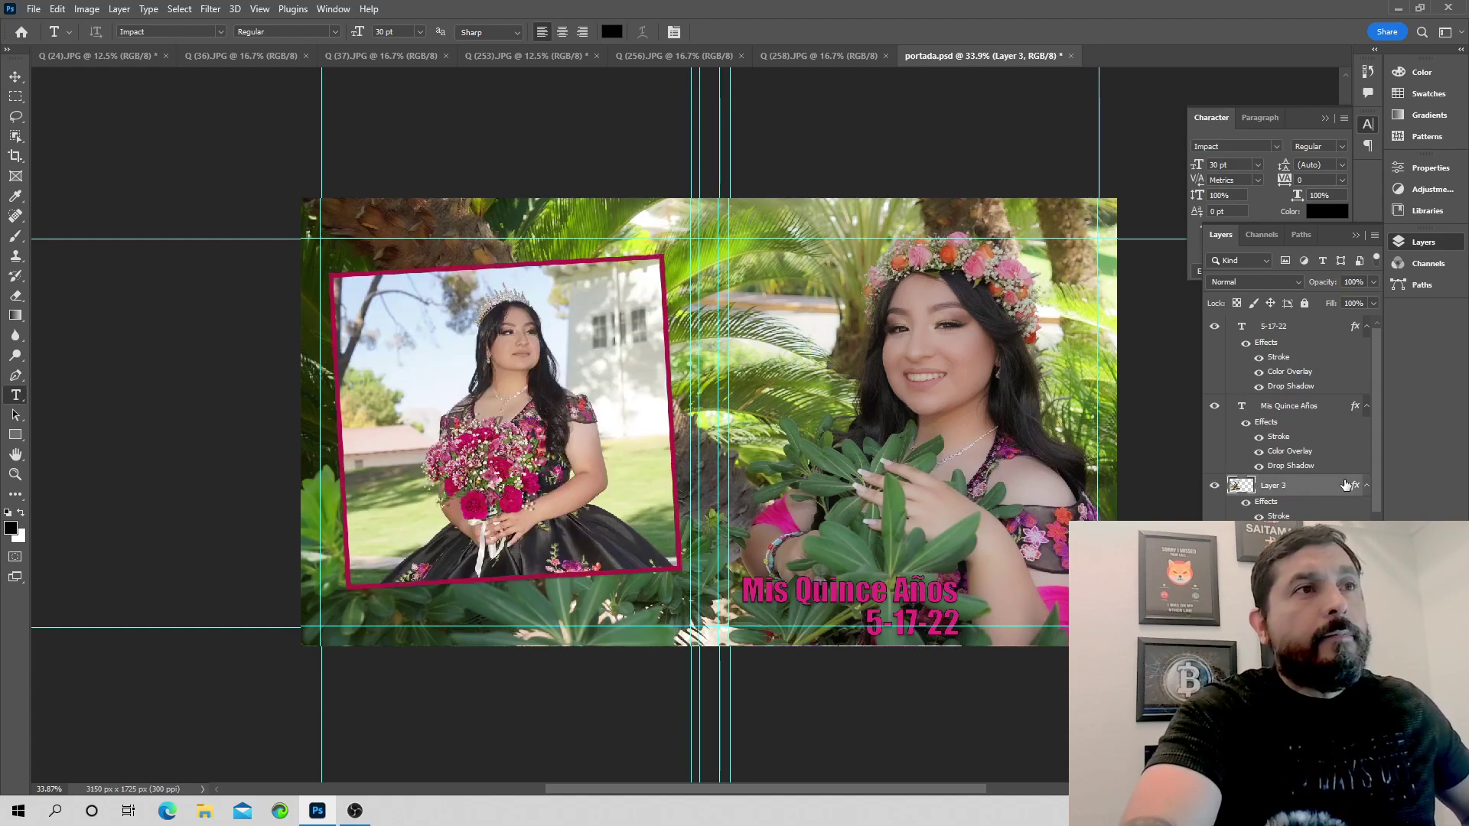
left_click(211, 9)
left_click(233, 120)
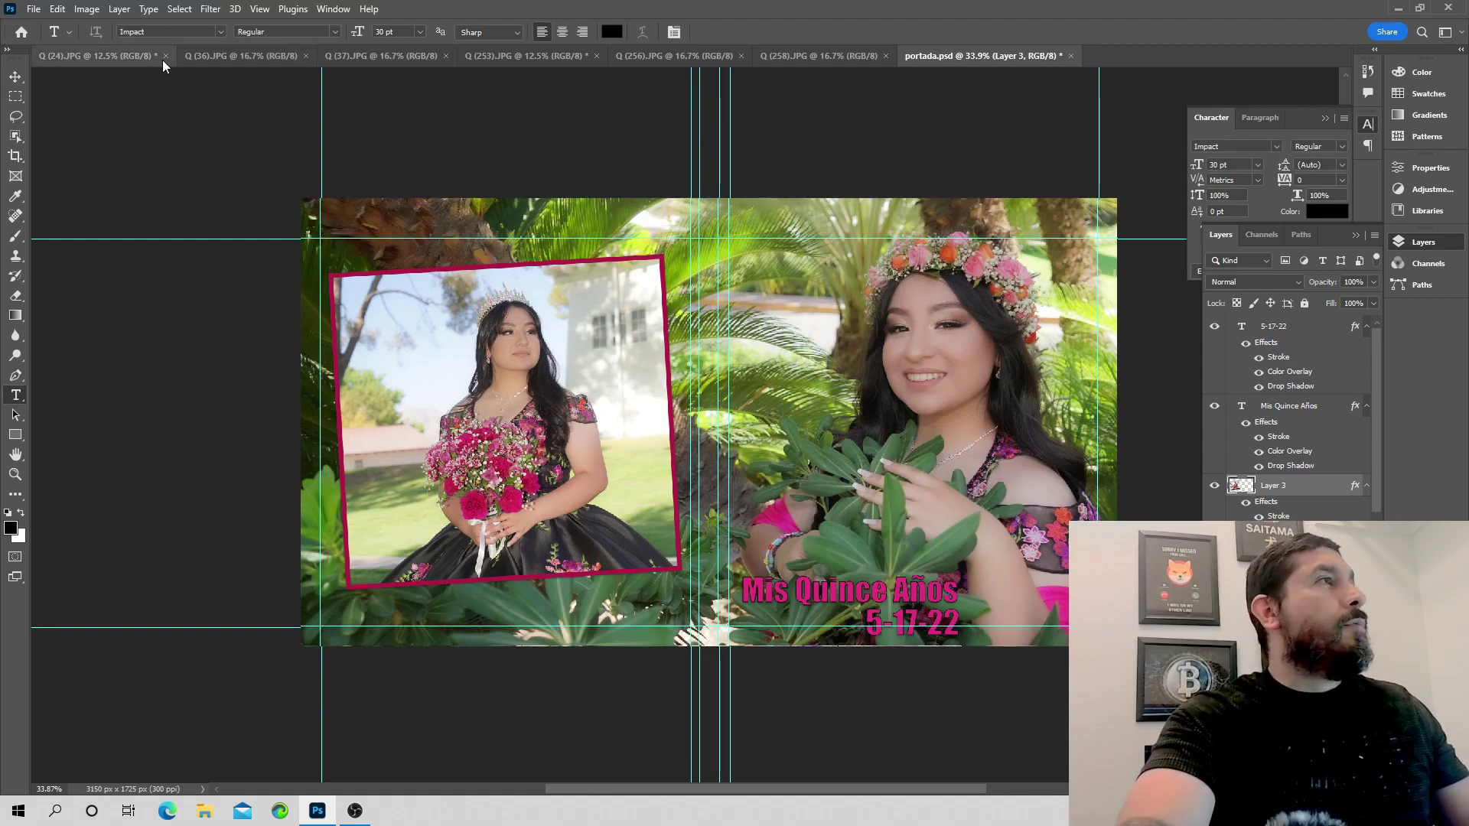
left_click(35, 9)
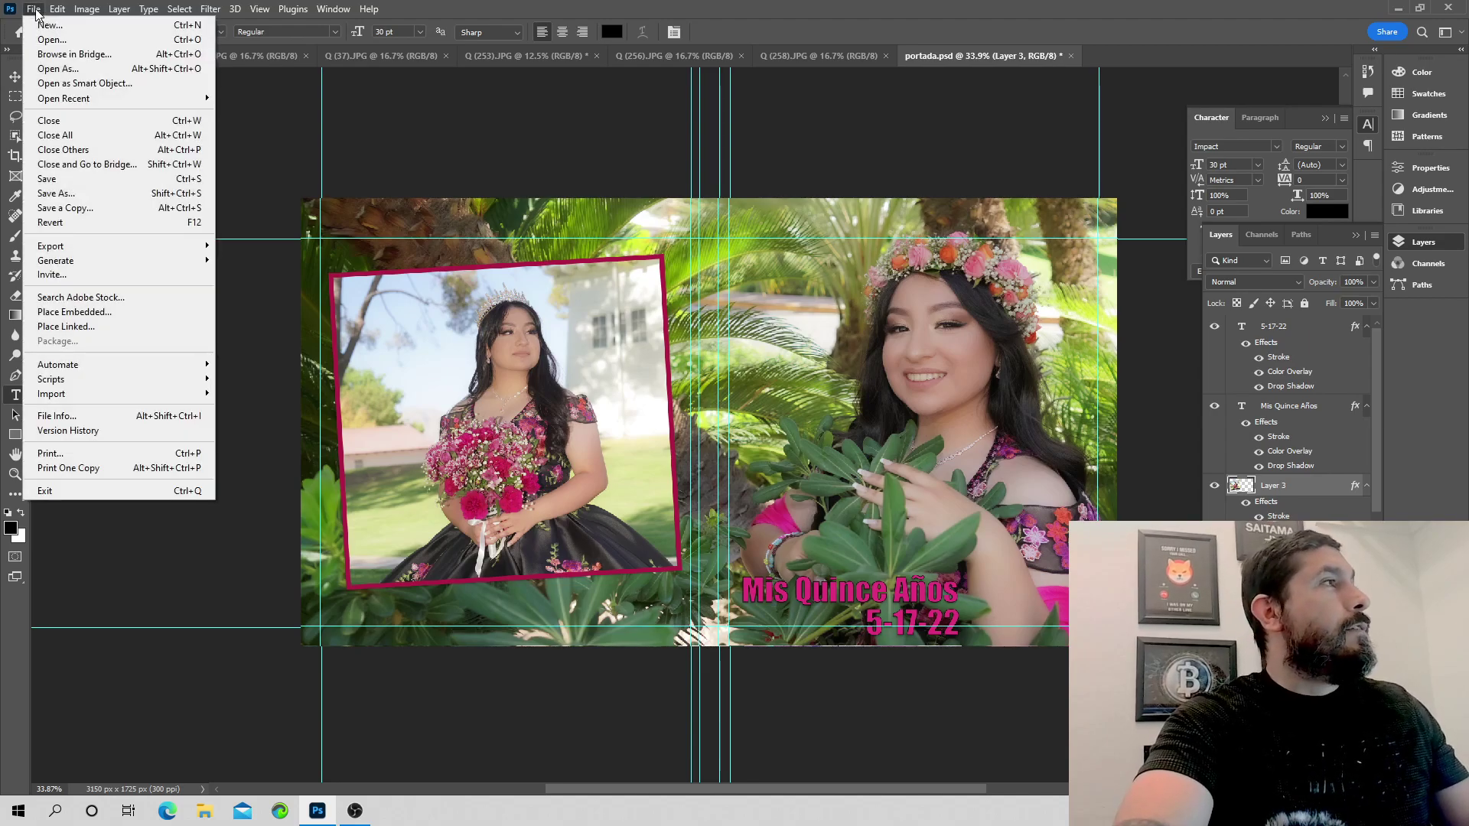
left_click(67, 193)
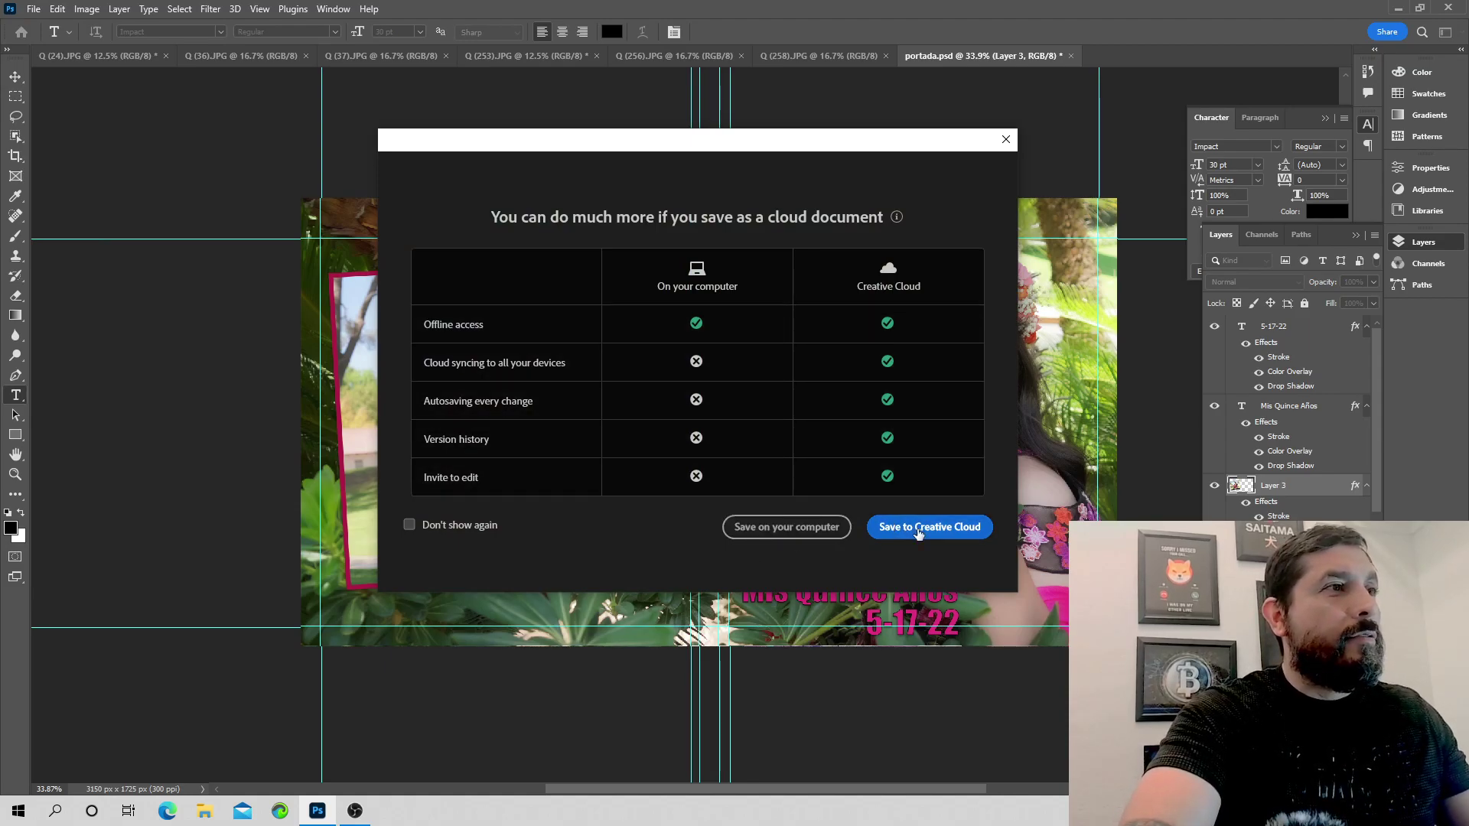
left_click(806, 535)
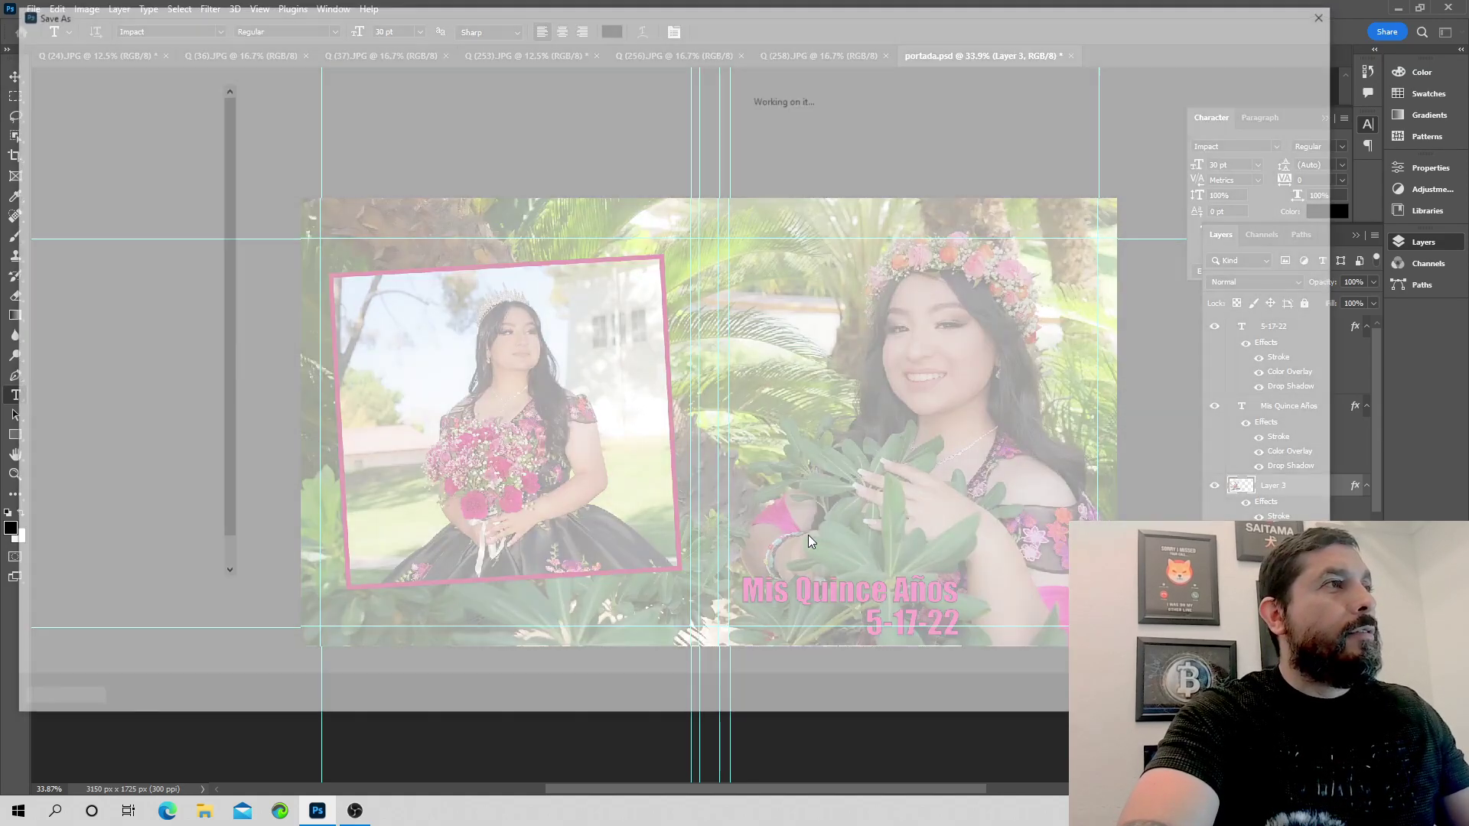
left_click(99, 571)
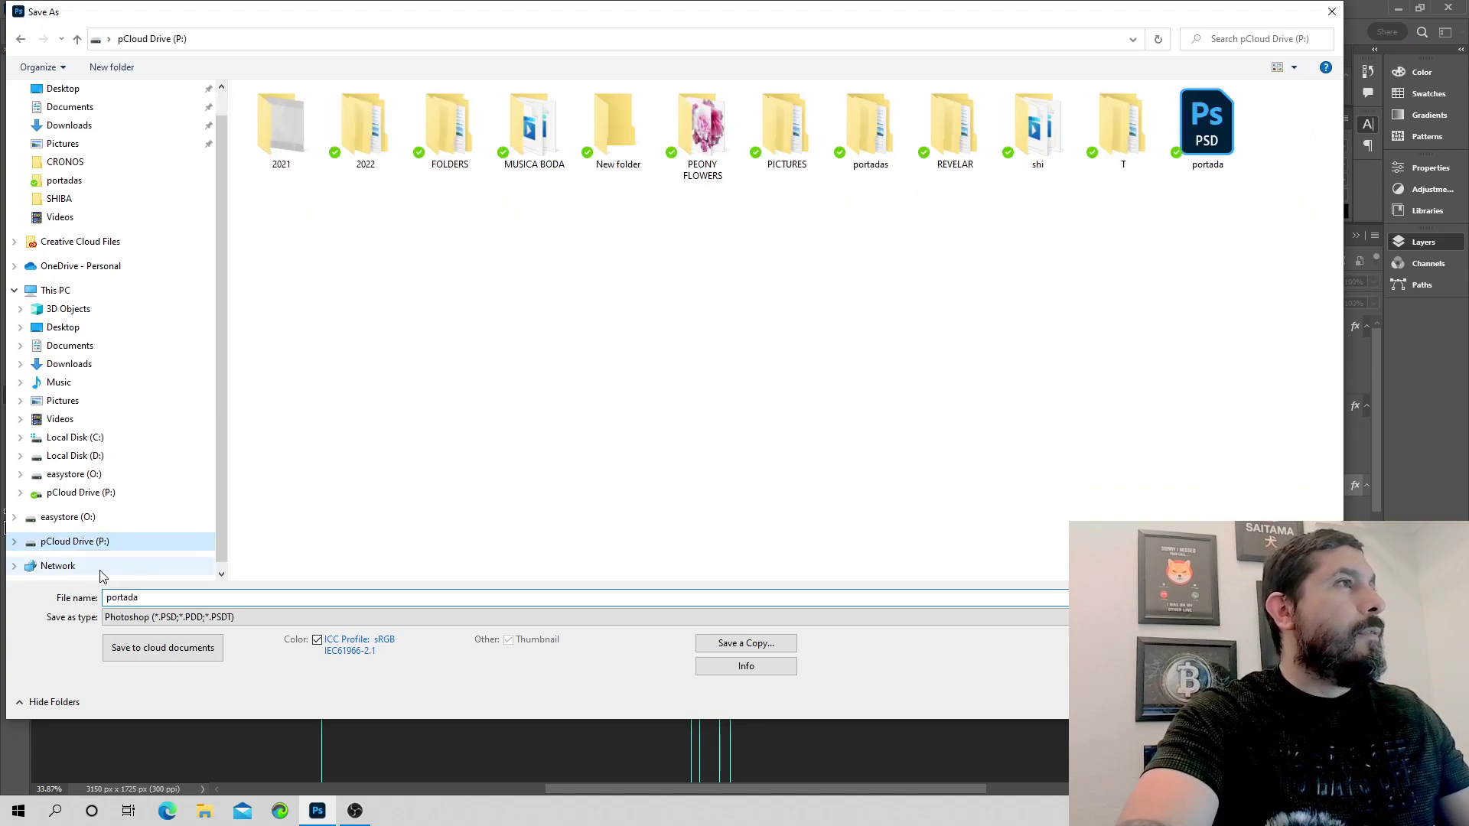
left_click(879, 136)
double_click(880, 135)
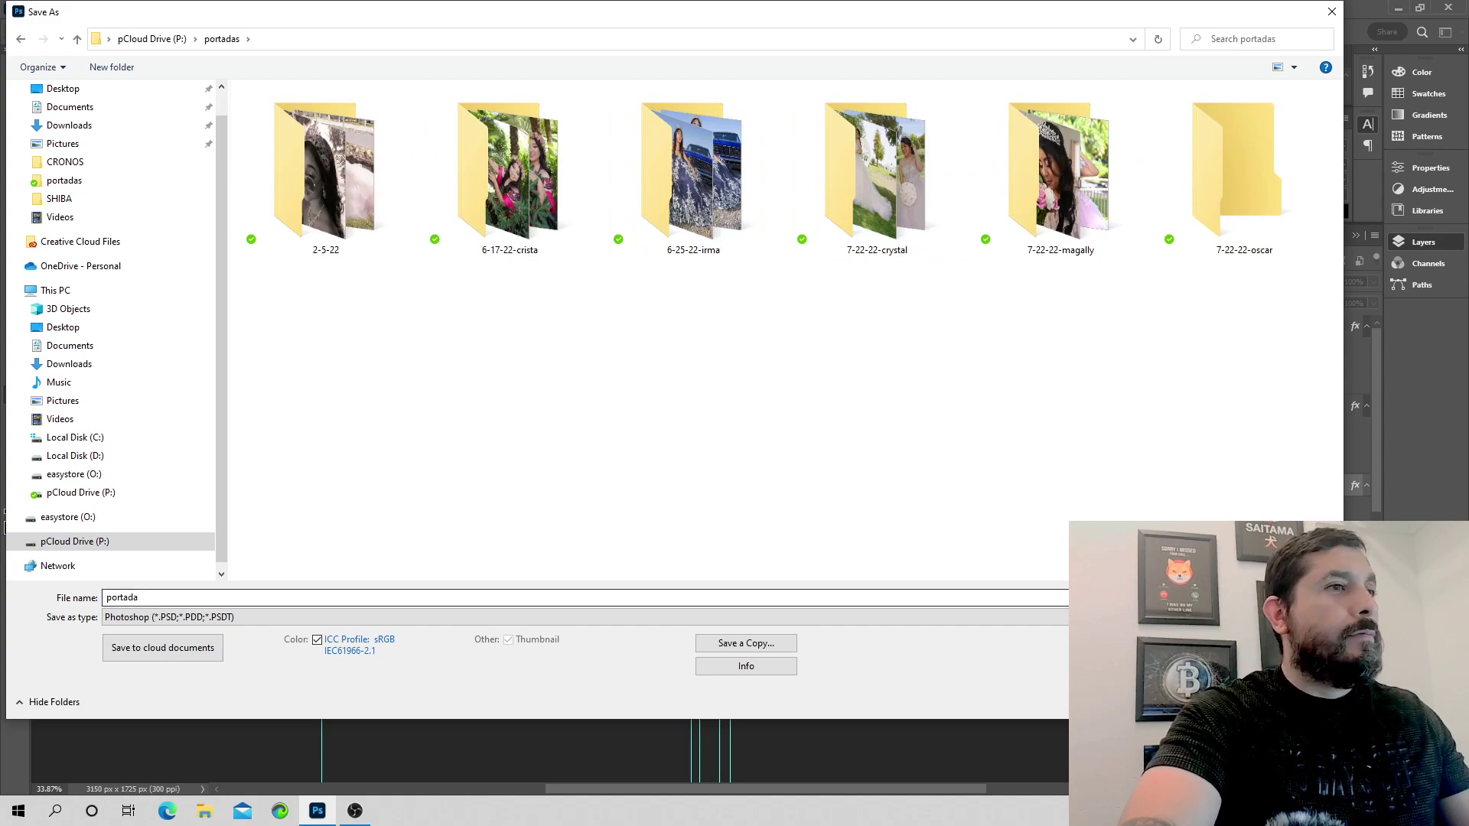
left_click(1033, 617)
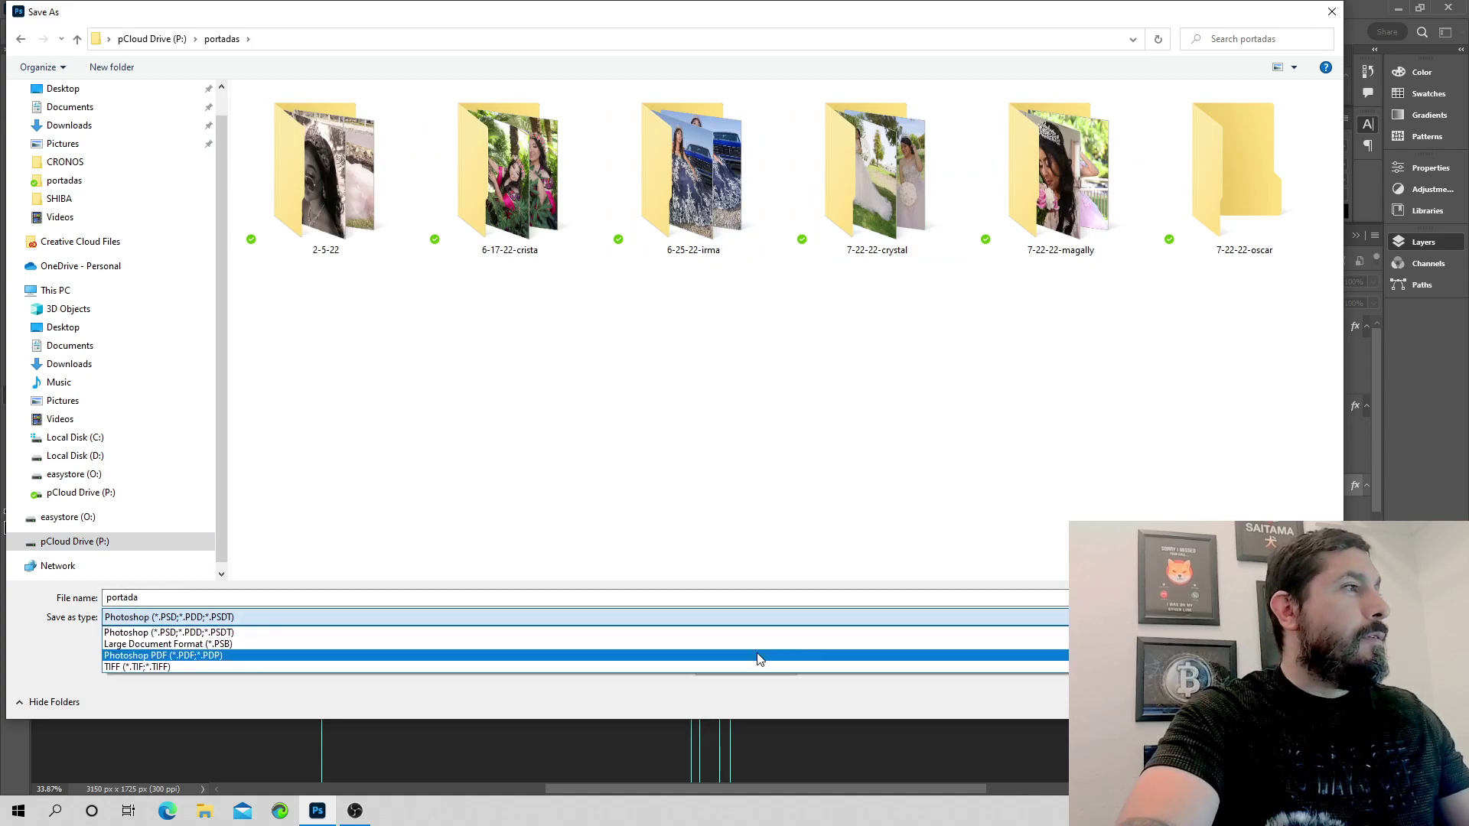
left_click(708, 466)
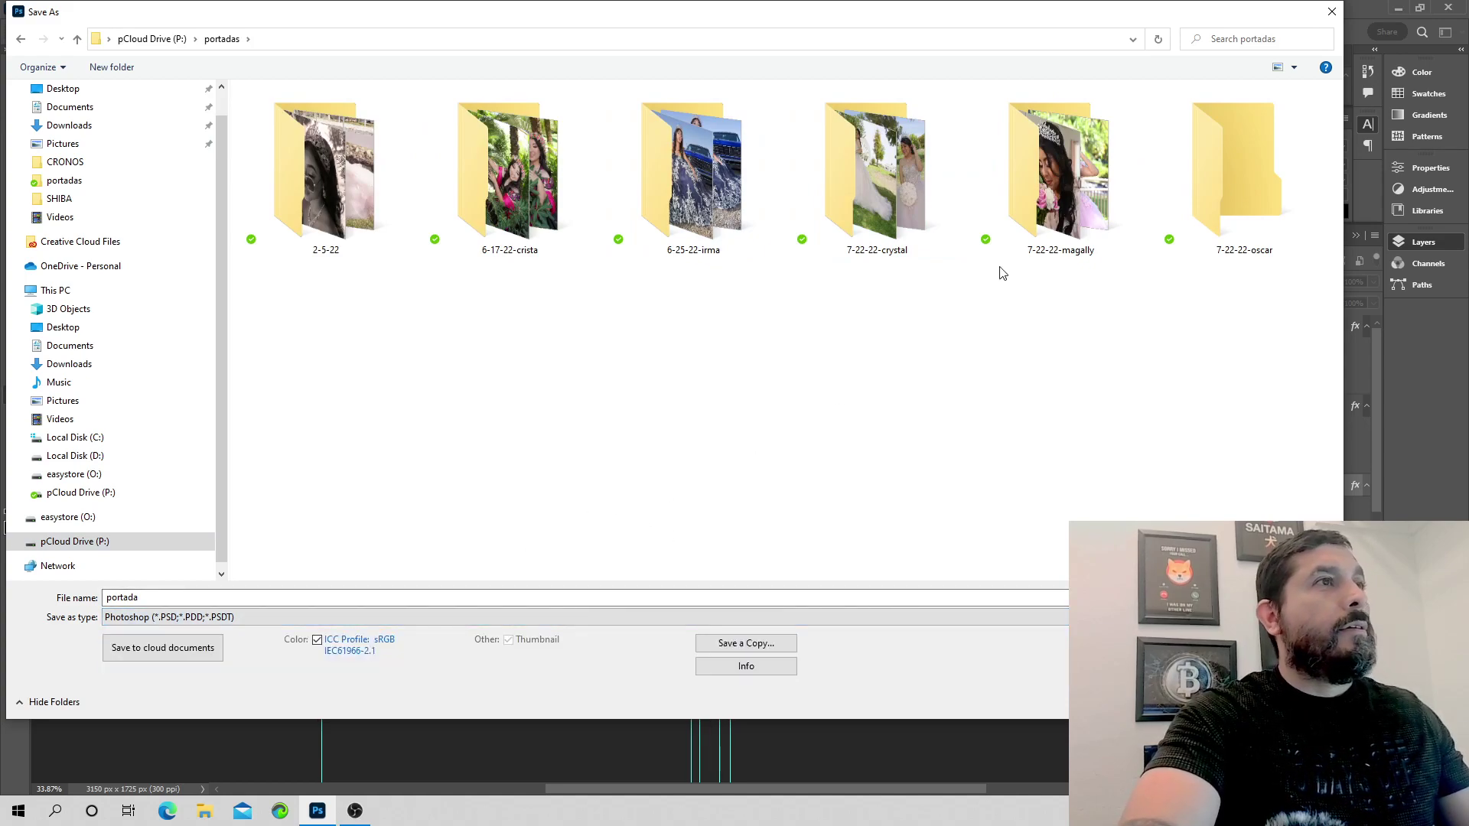
left_click(1331, 11)
left_click(33, 9)
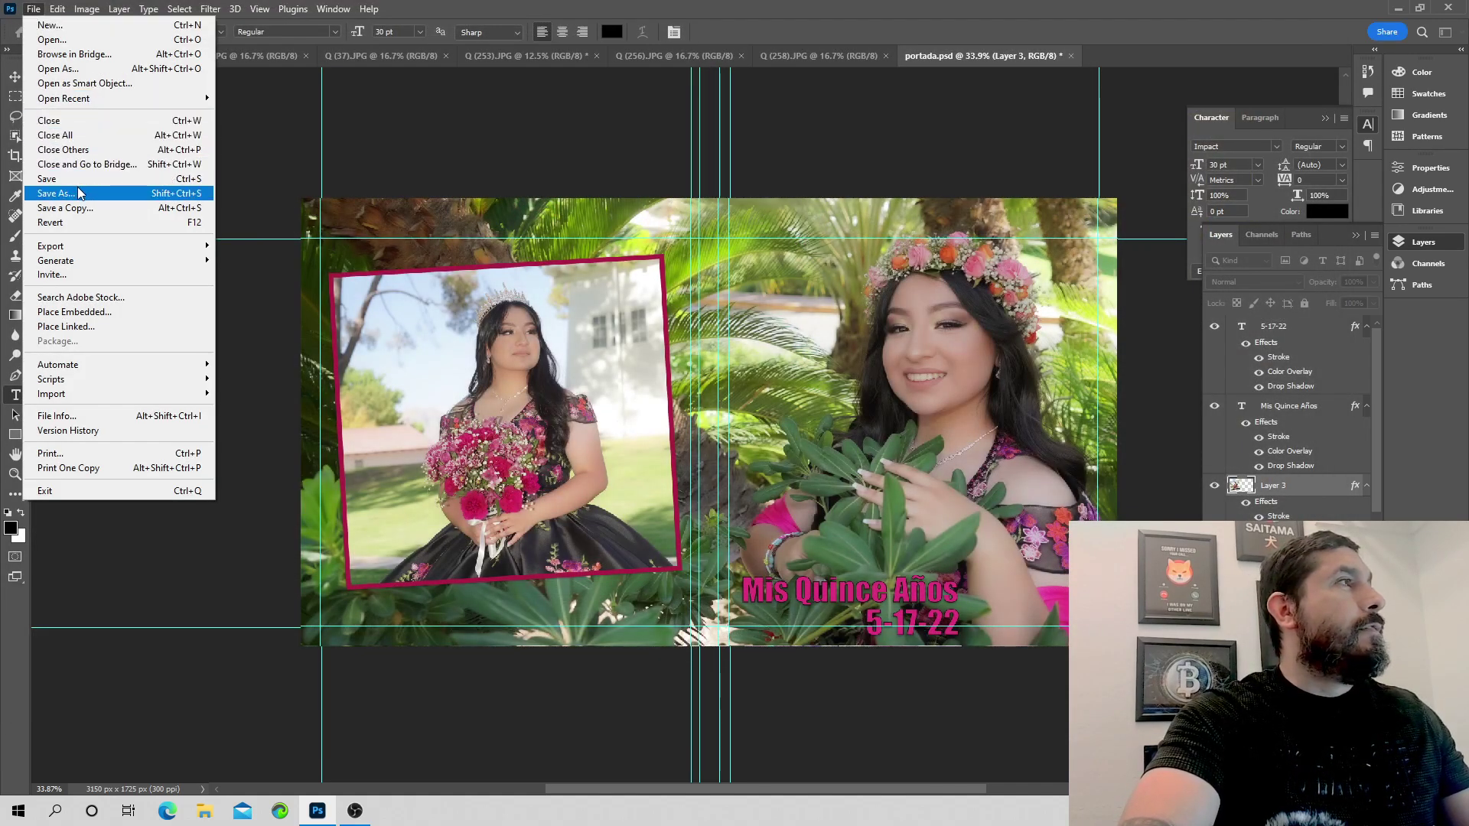
left_click(80, 194)
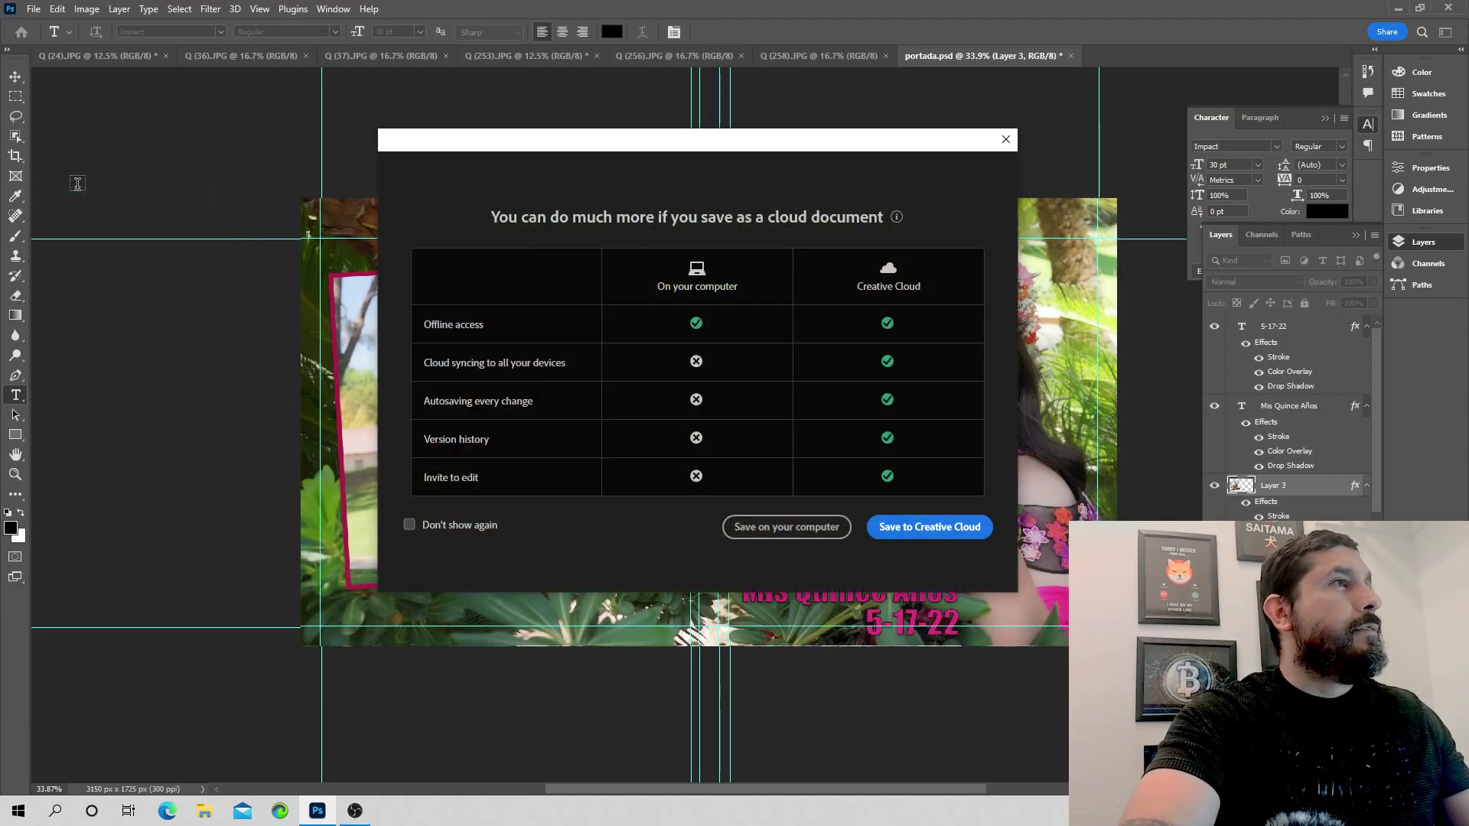
left_click(786, 527)
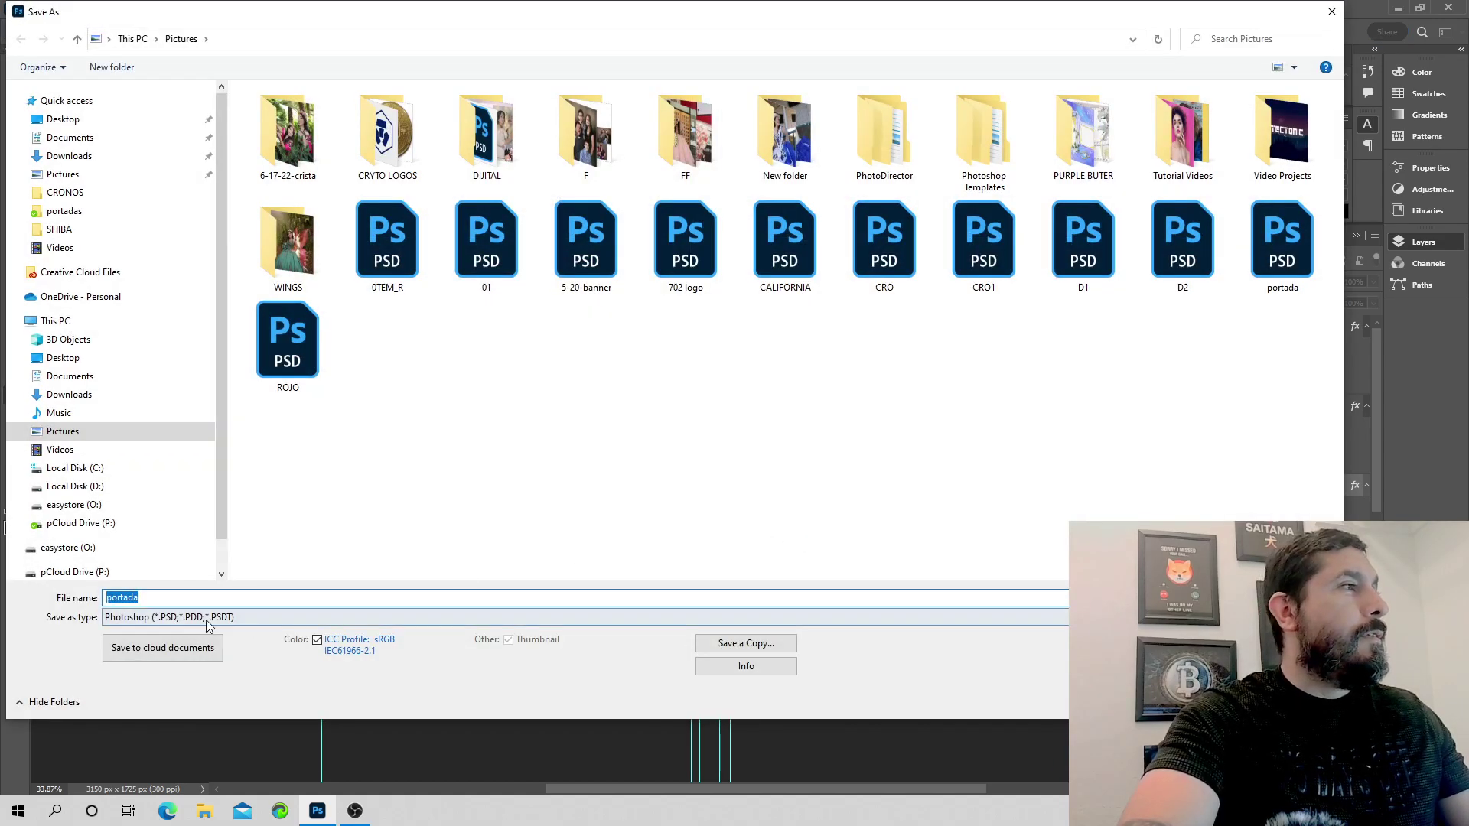
left_click(207, 621)
left_click(169, 632)
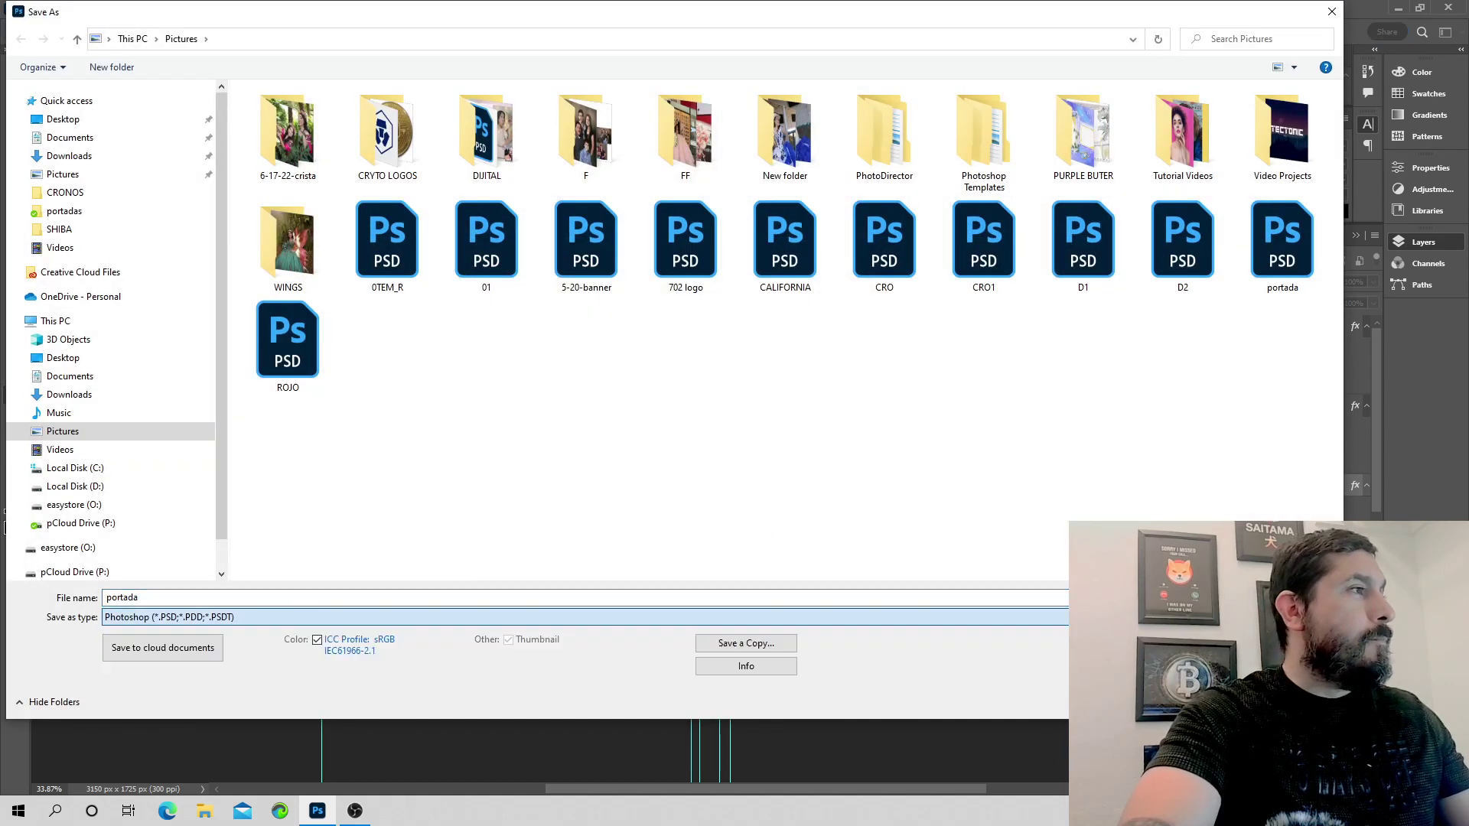
left_click(121, 528)
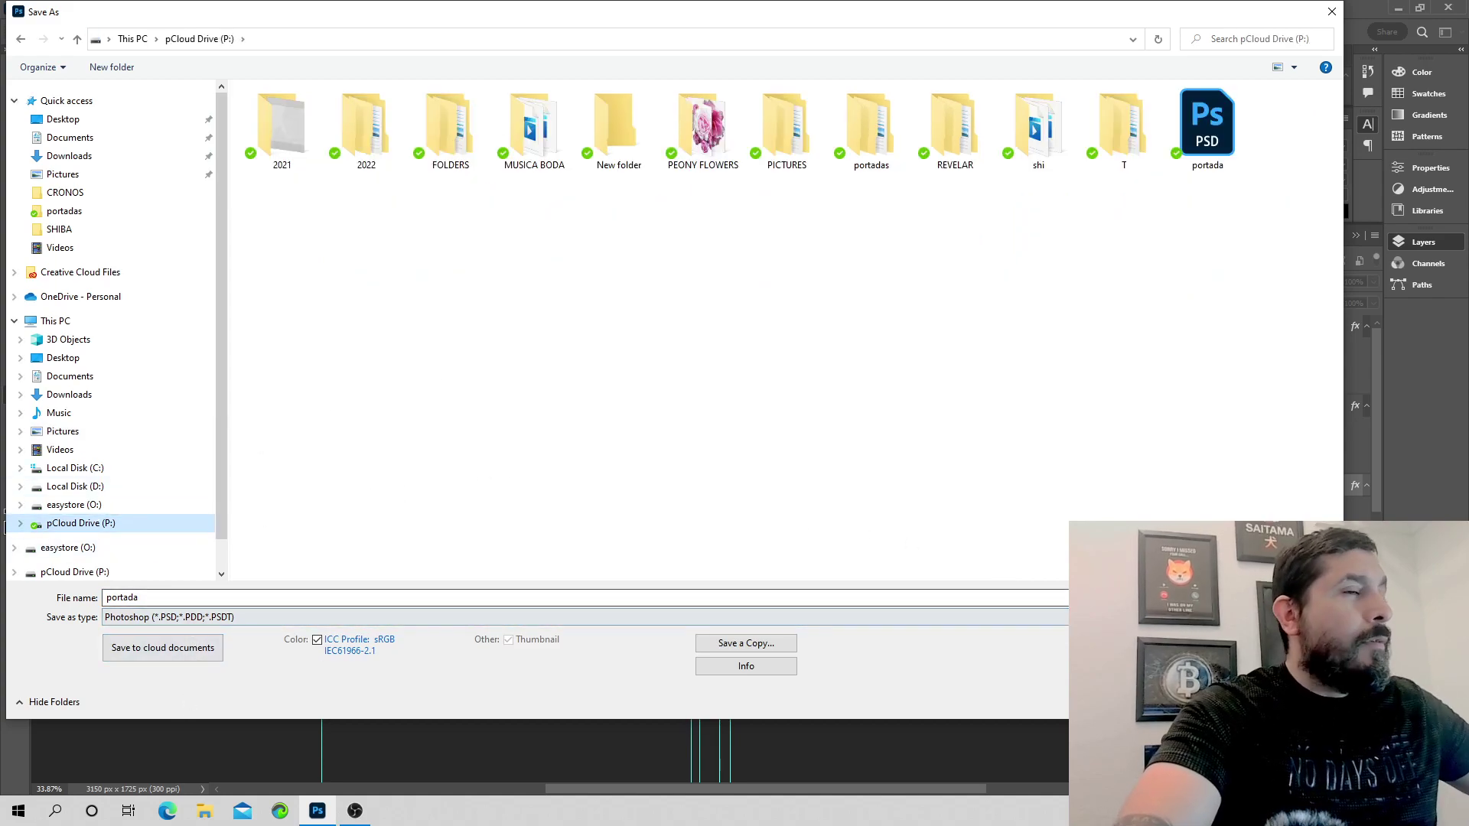
left_click(1068, 617)
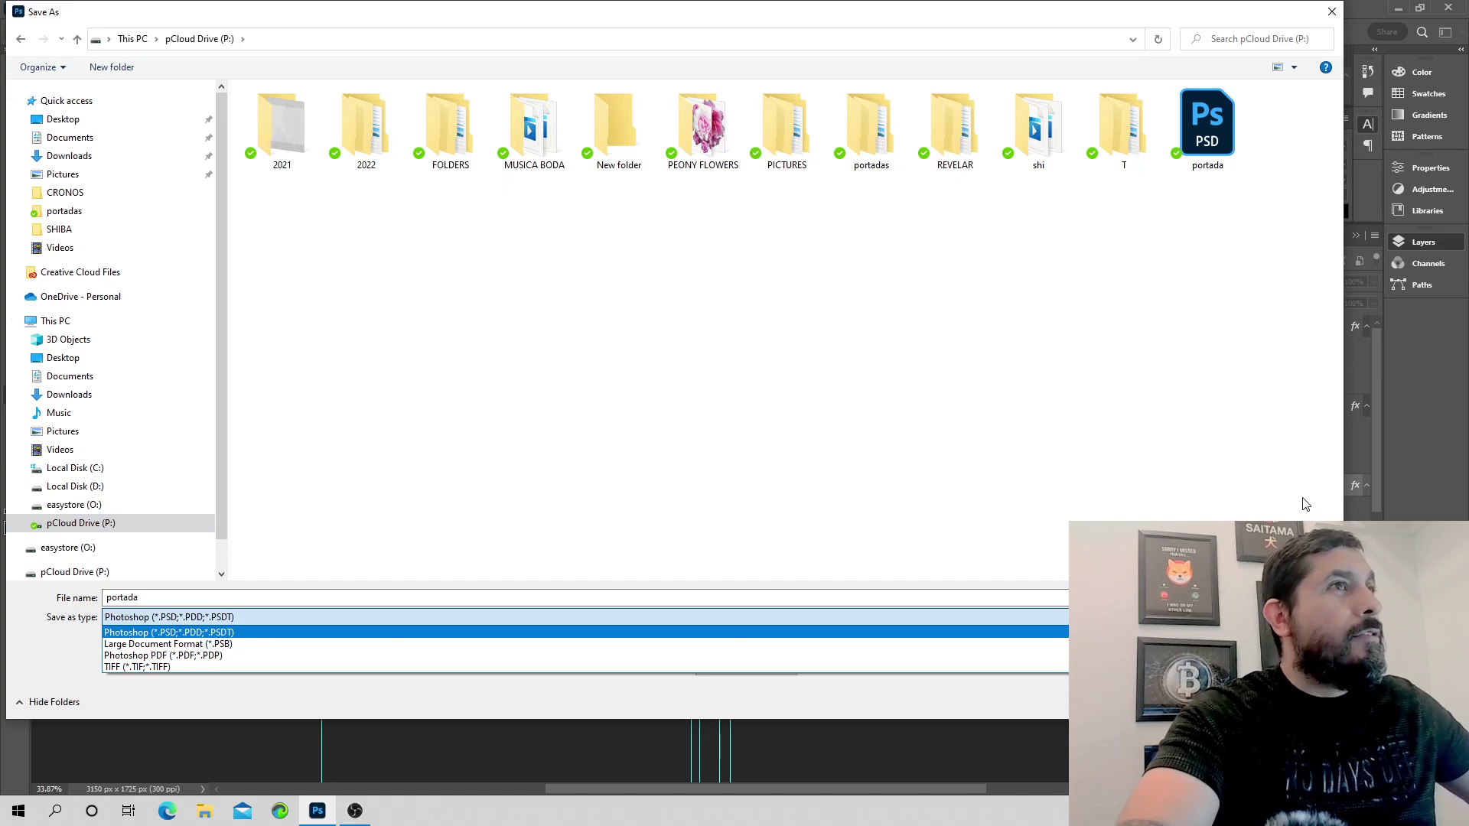
left_click(1337, 20)
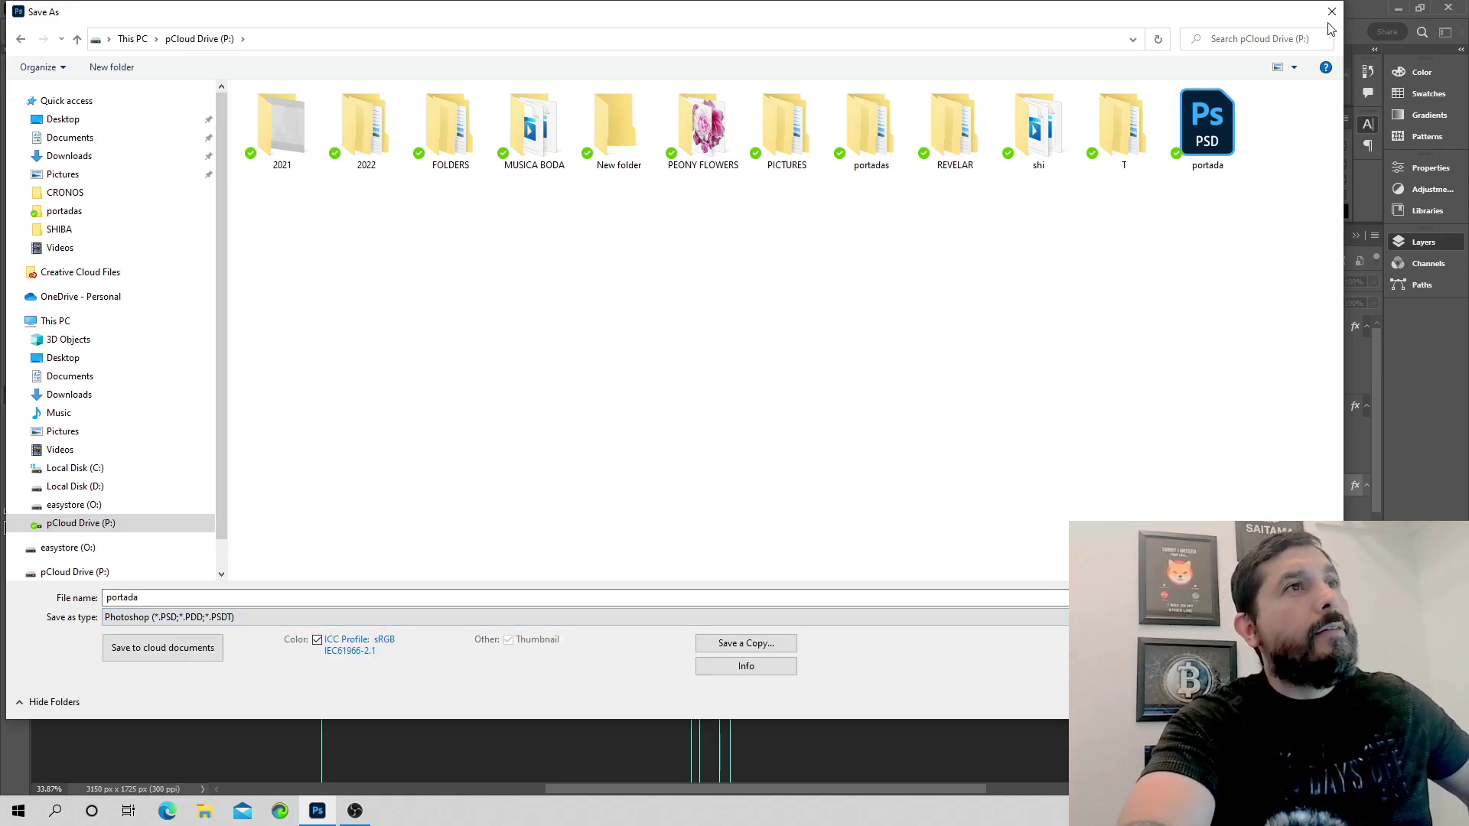
left_click(1332, 11)
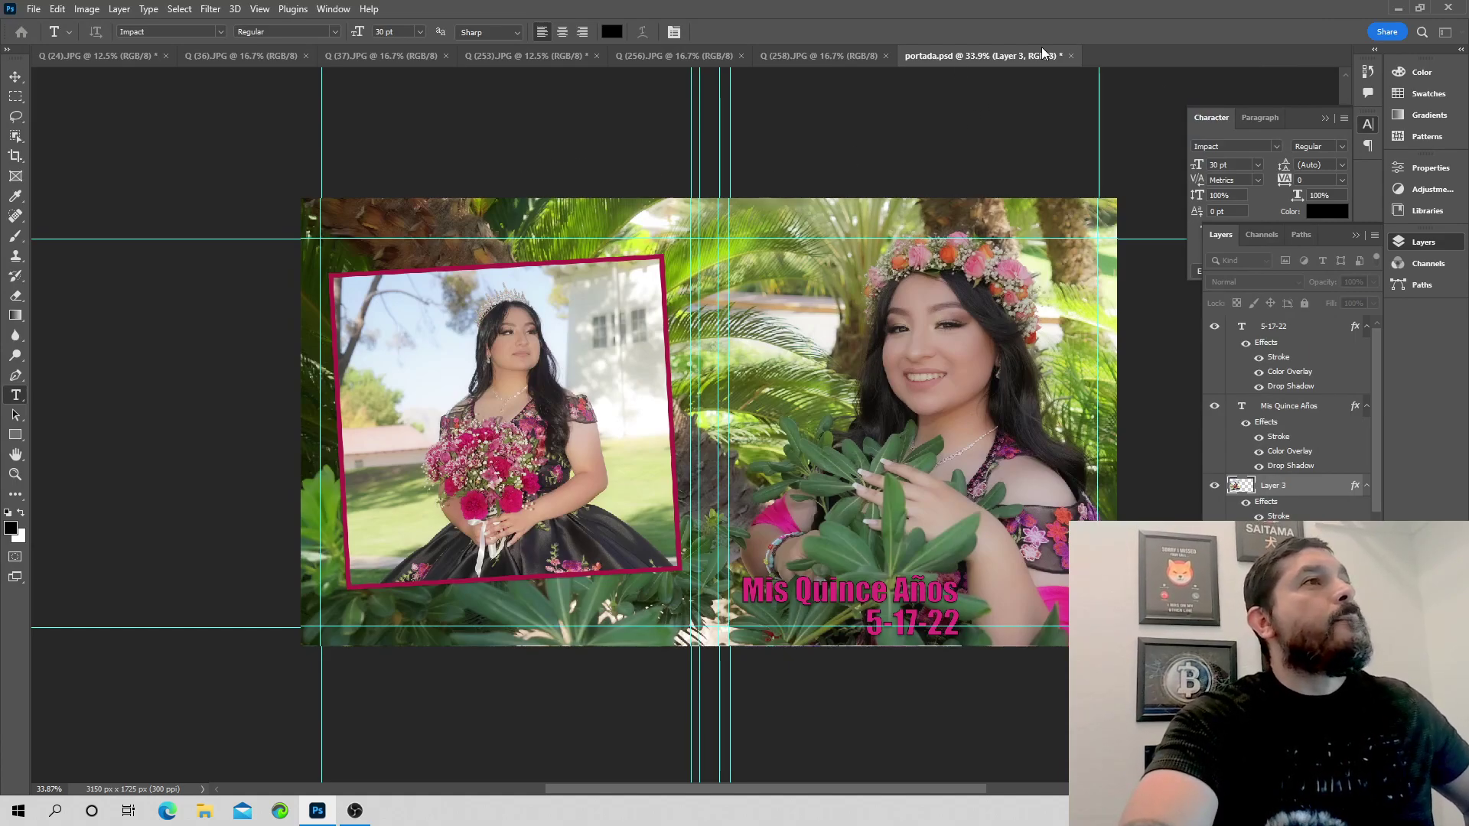
left_click(33, 9)
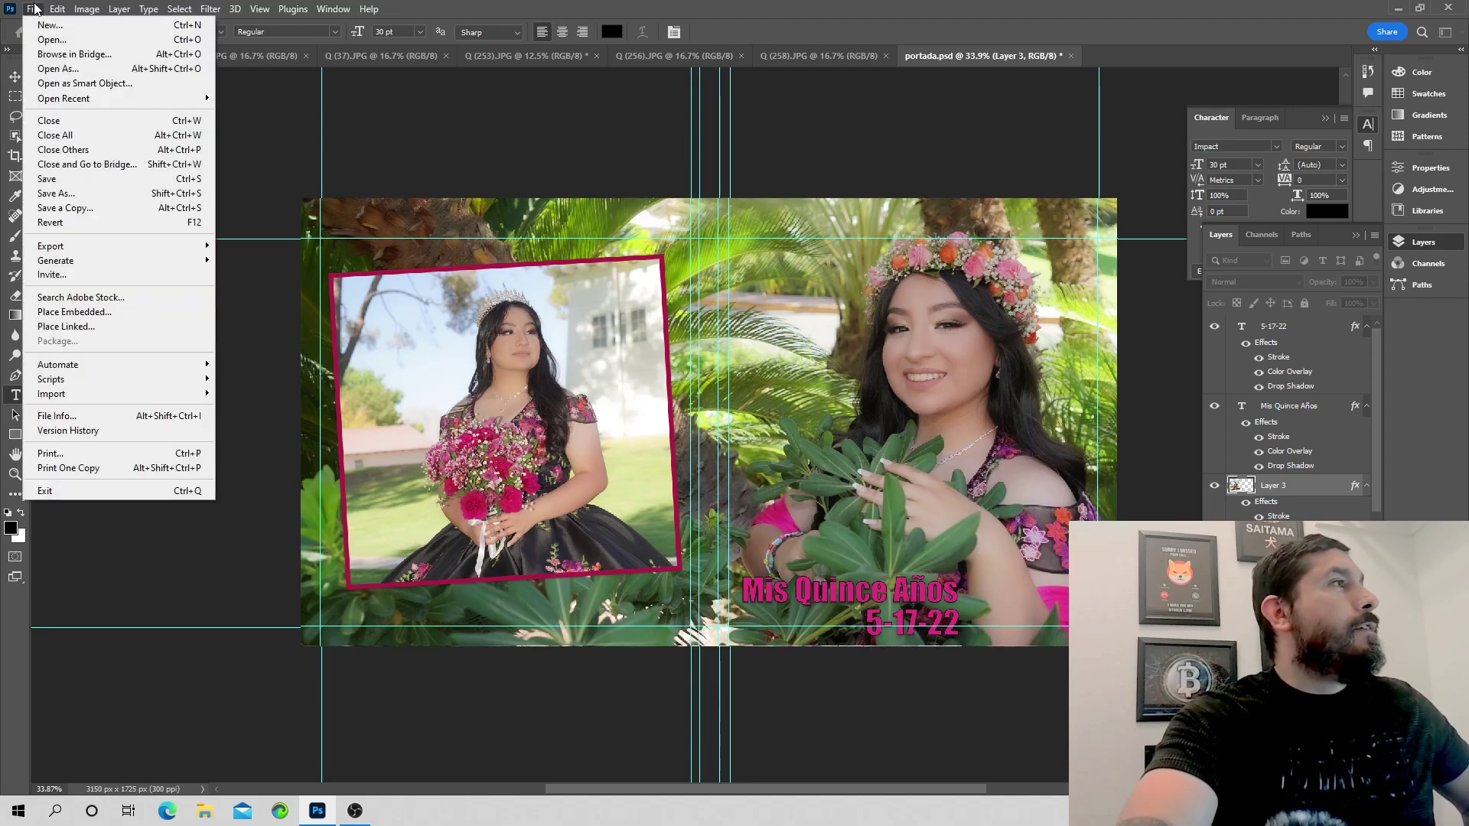
left_click(80, 195)
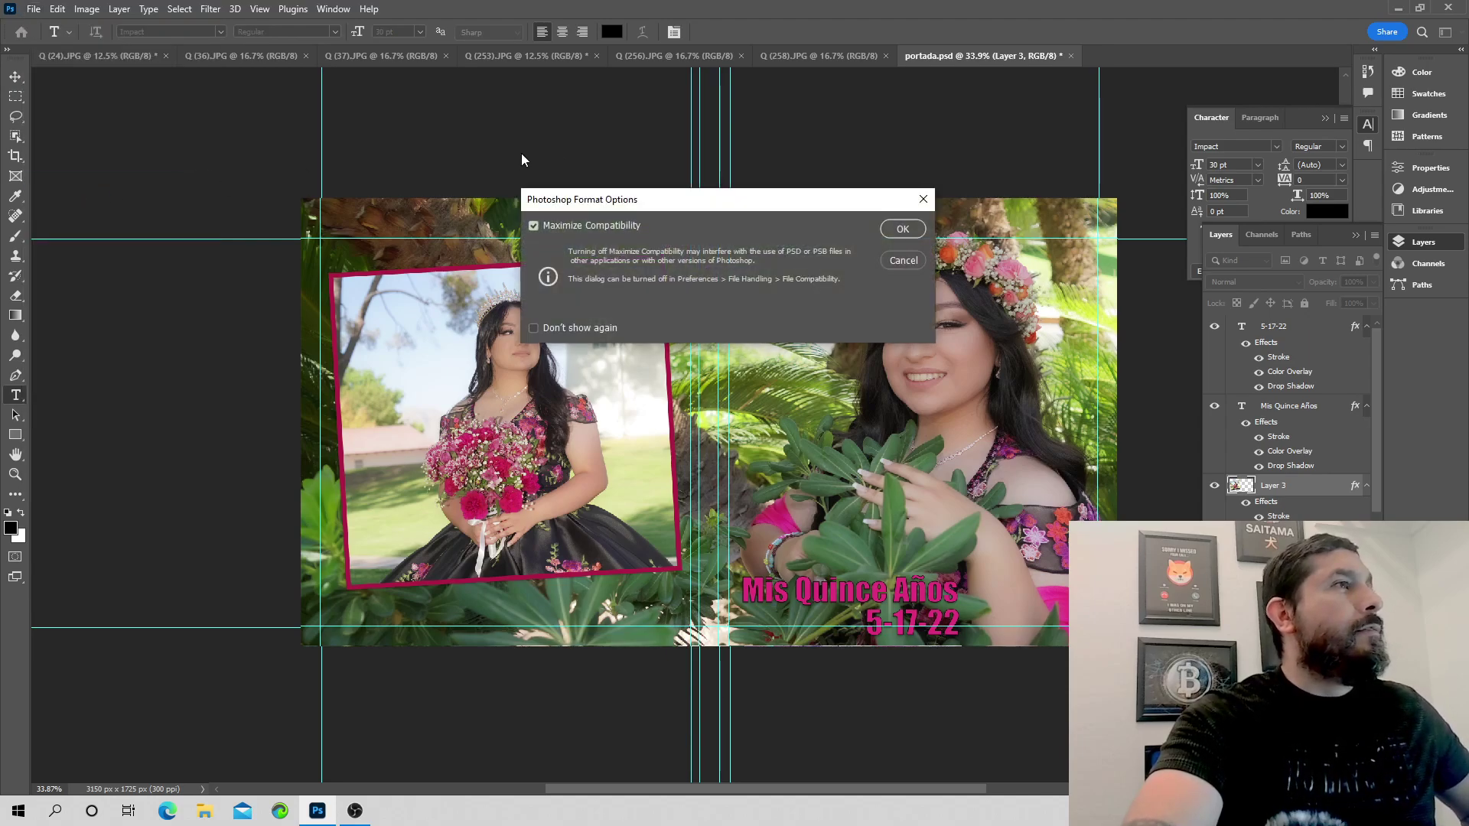
left_click(910, 262)
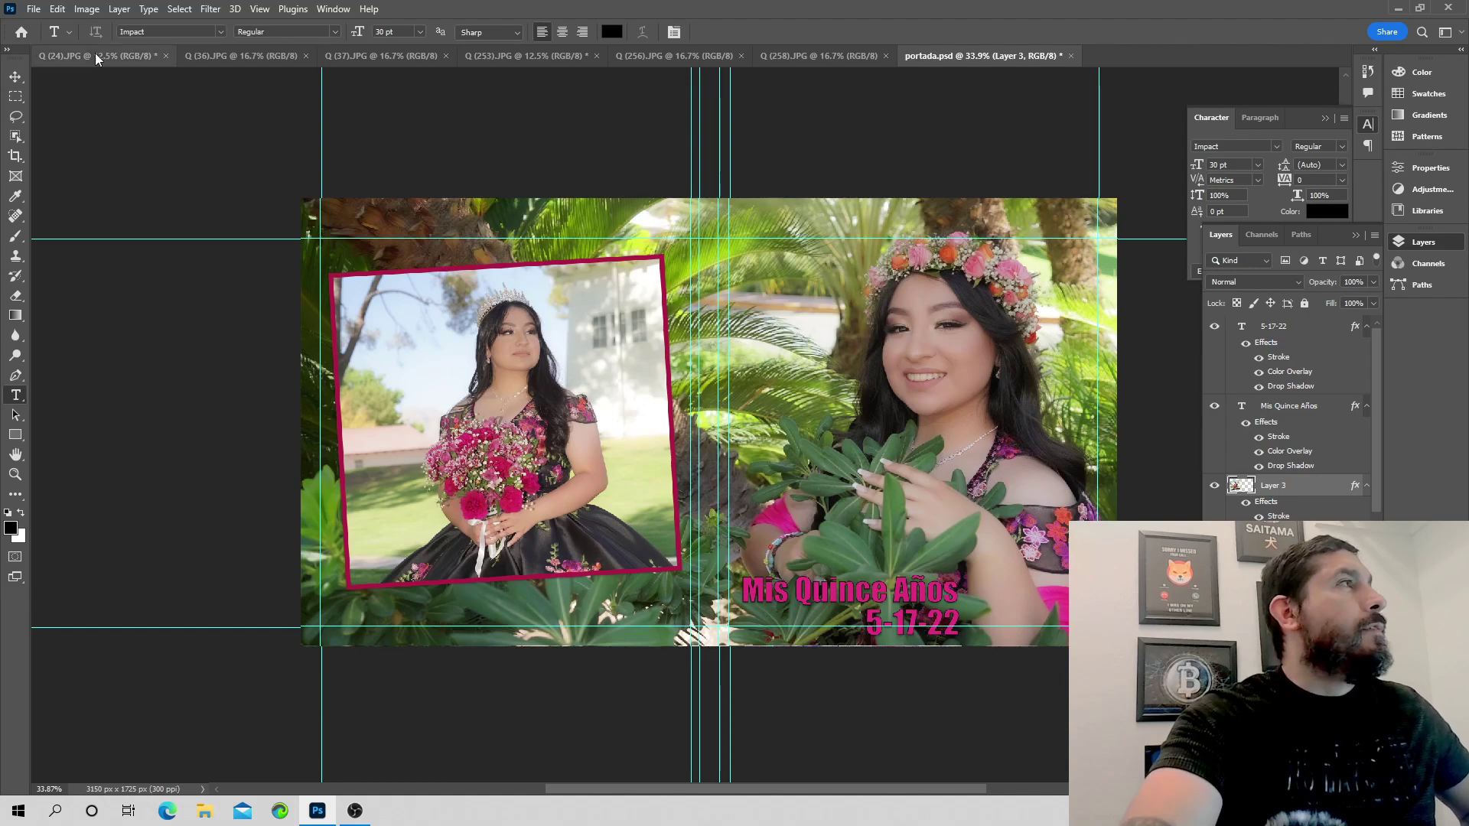
Start a Save As of the portada cover to the computer's Pictures folder and open the choice of file formats.
left_click(33, 9)
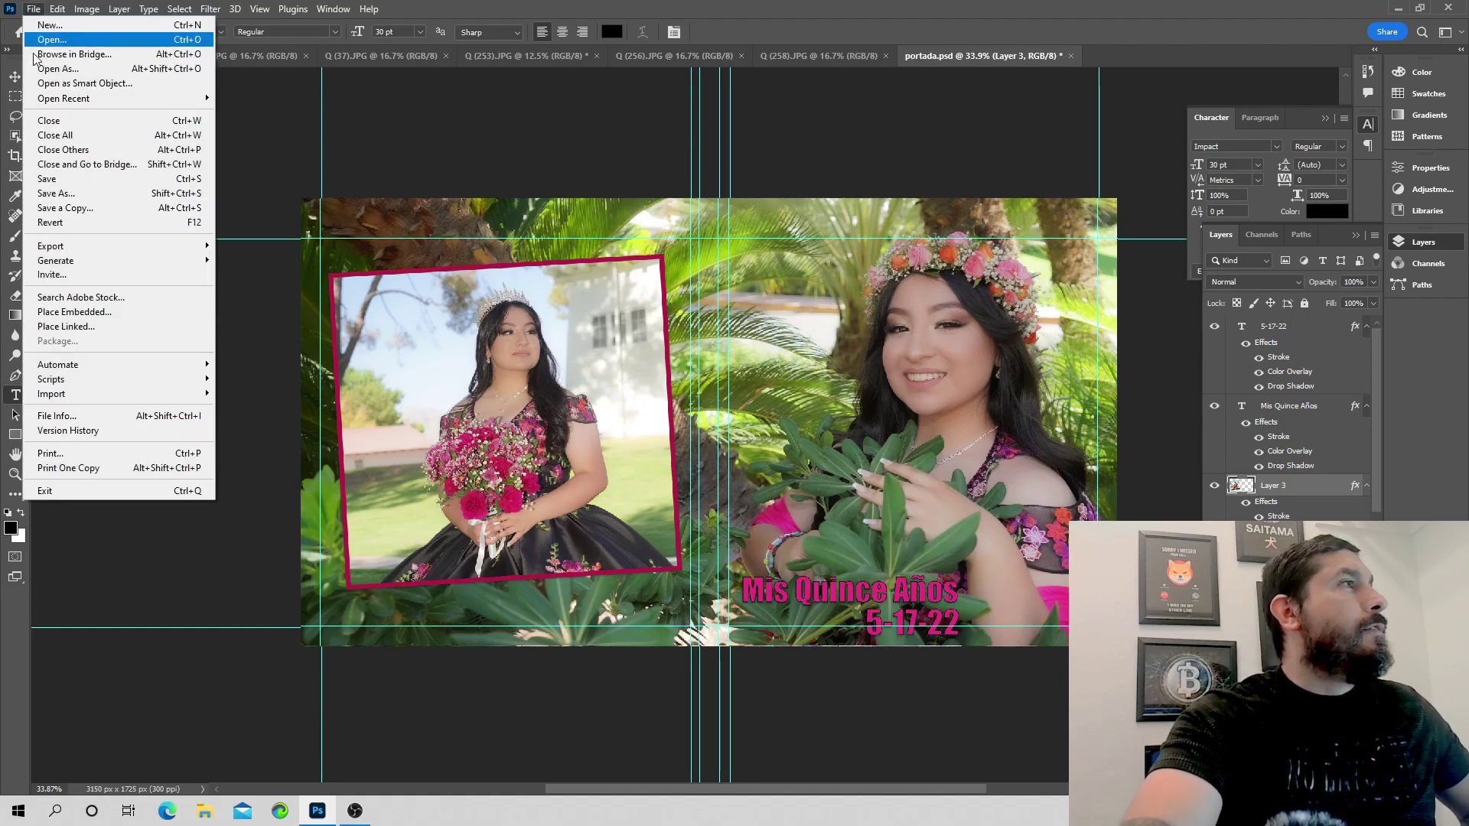
left_click(89, 193)
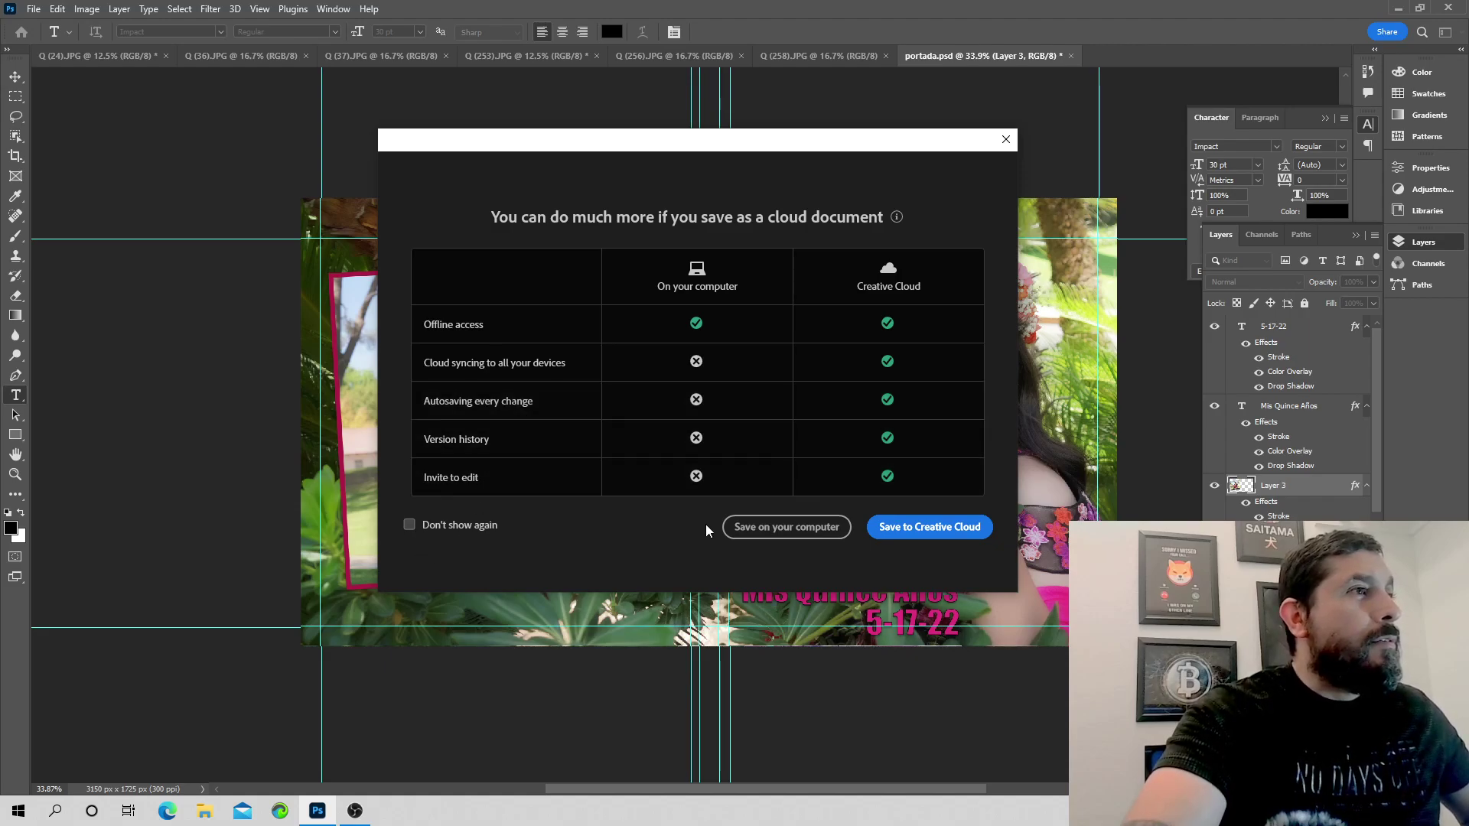
left_click(760, 525)
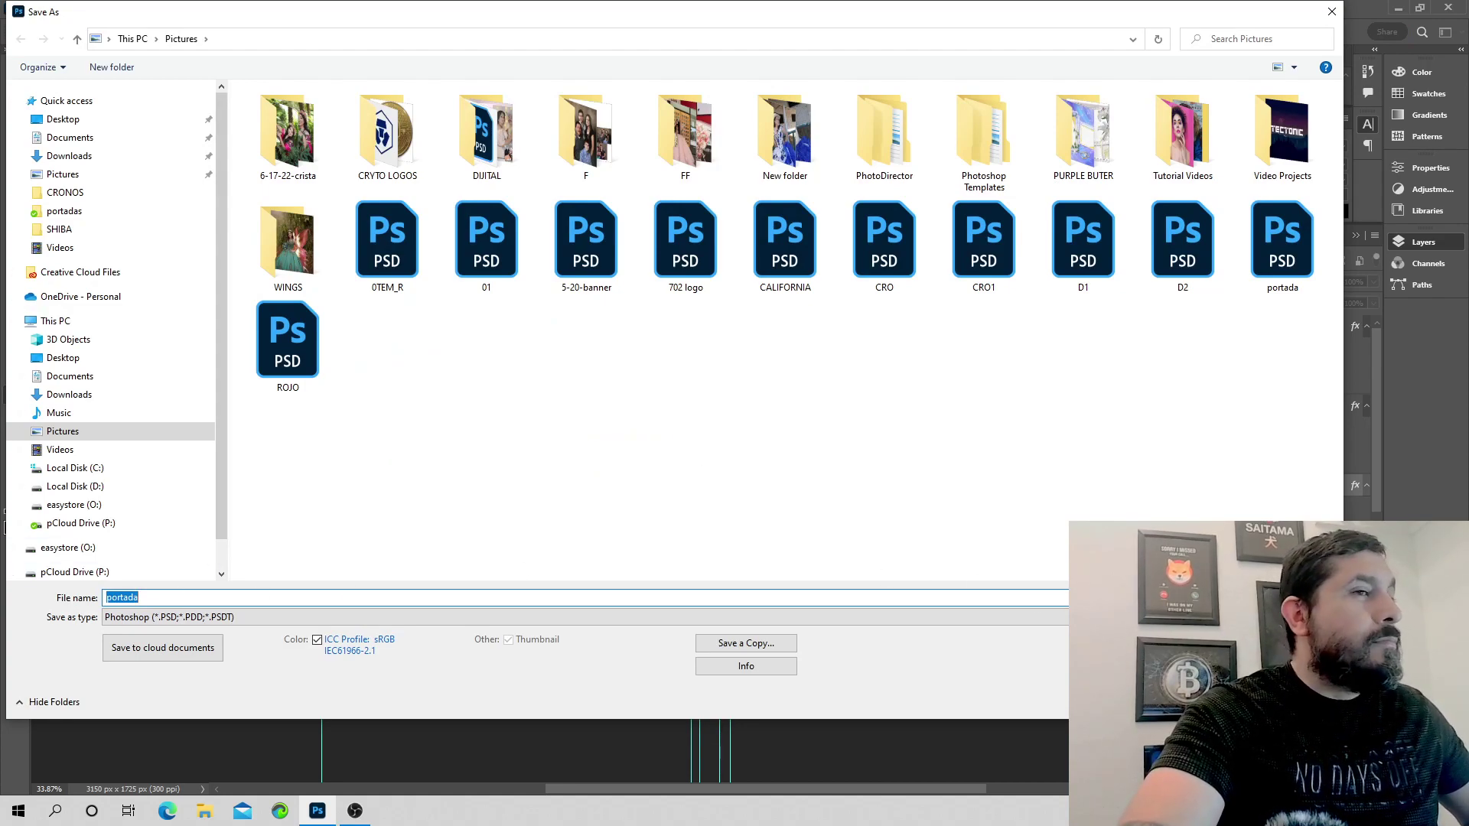
left_click(536, 617)
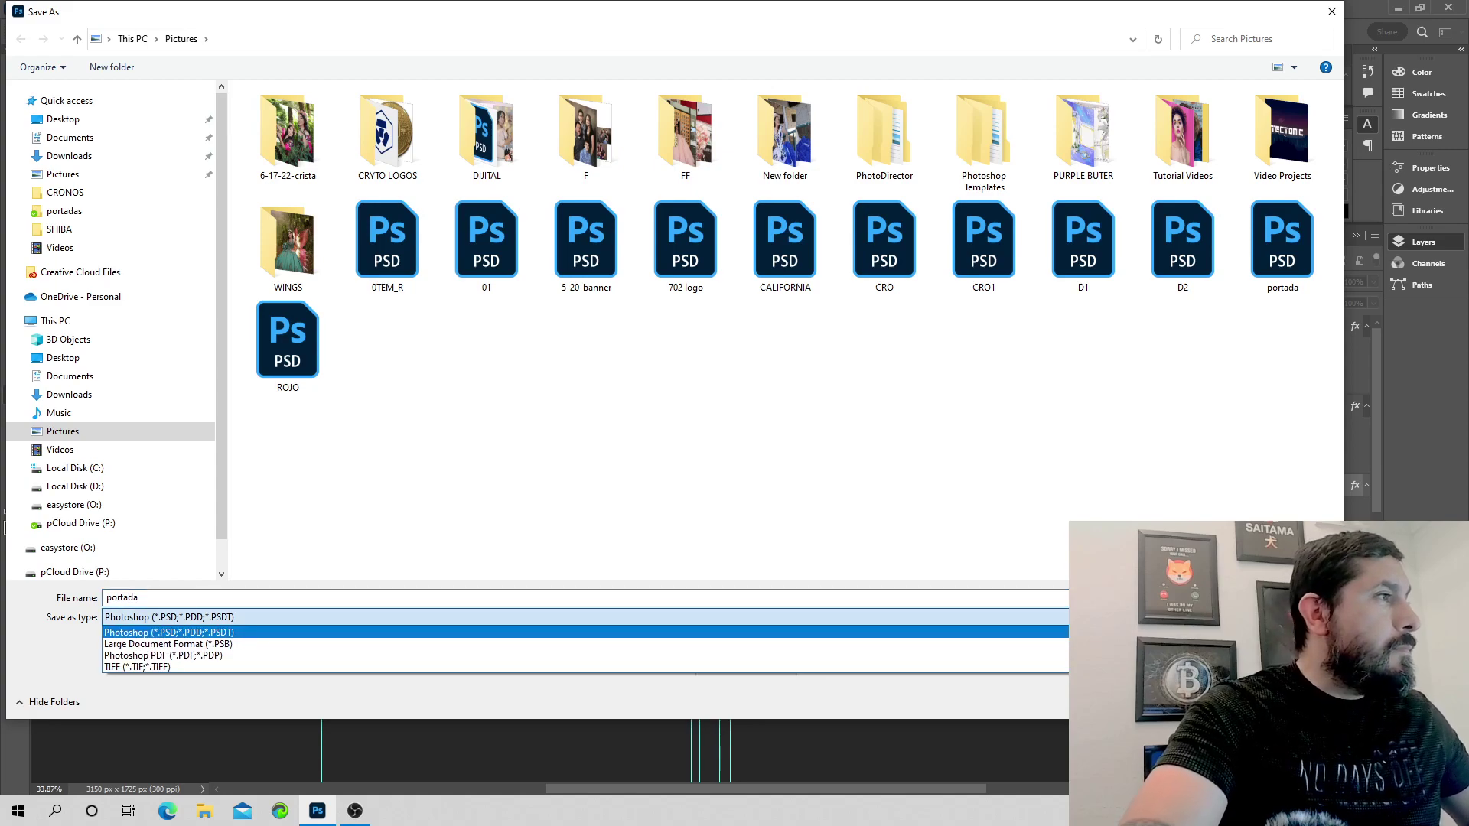